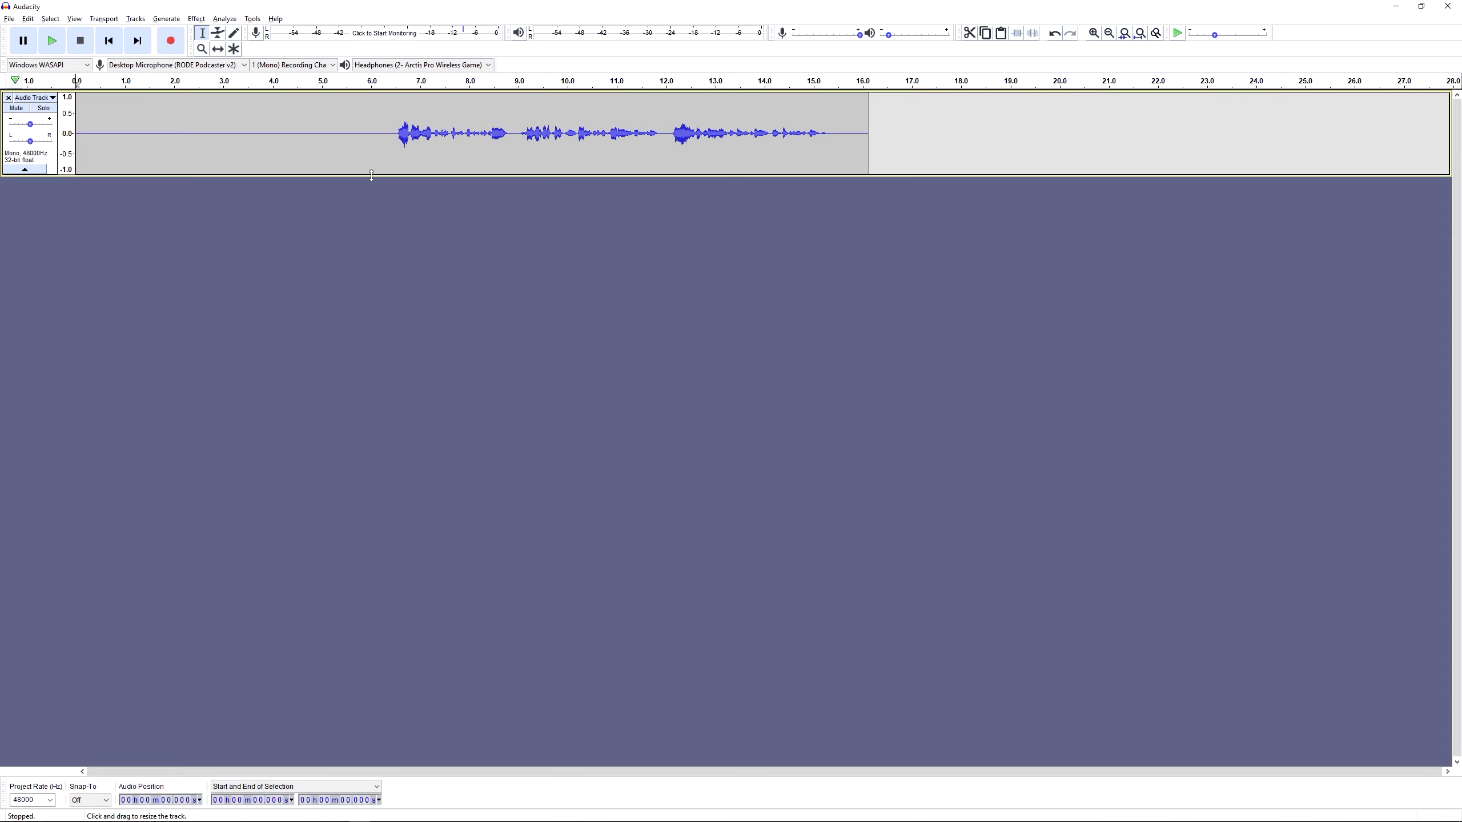
Enlarge the audio track vertically to more than four times its height and set the cursor at about 3.8 s.
left_click_drag(371, 176, 369, 481)
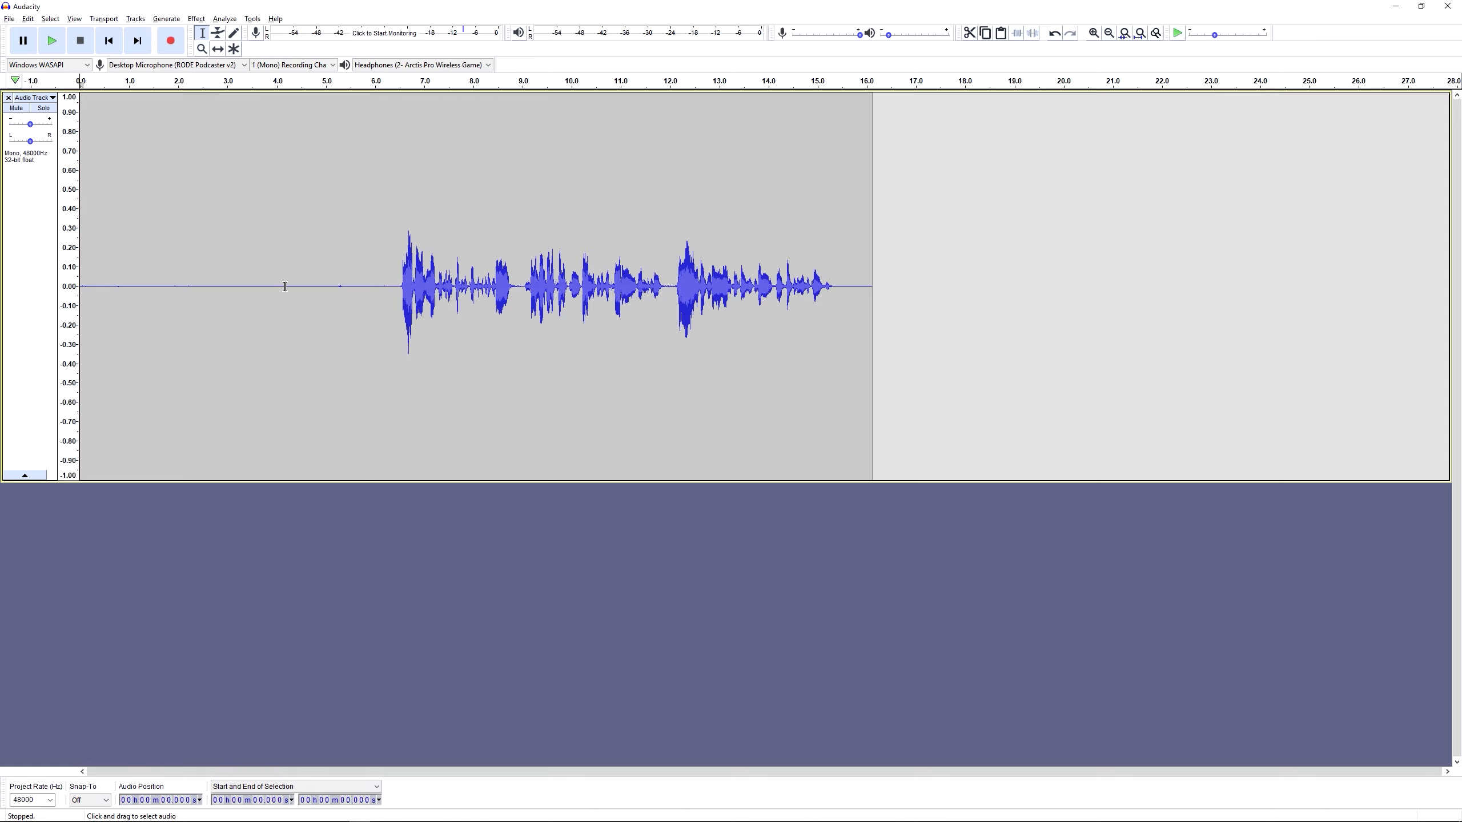
left_click_drag(338, 281, 358, 282)
left_click(268, 281)
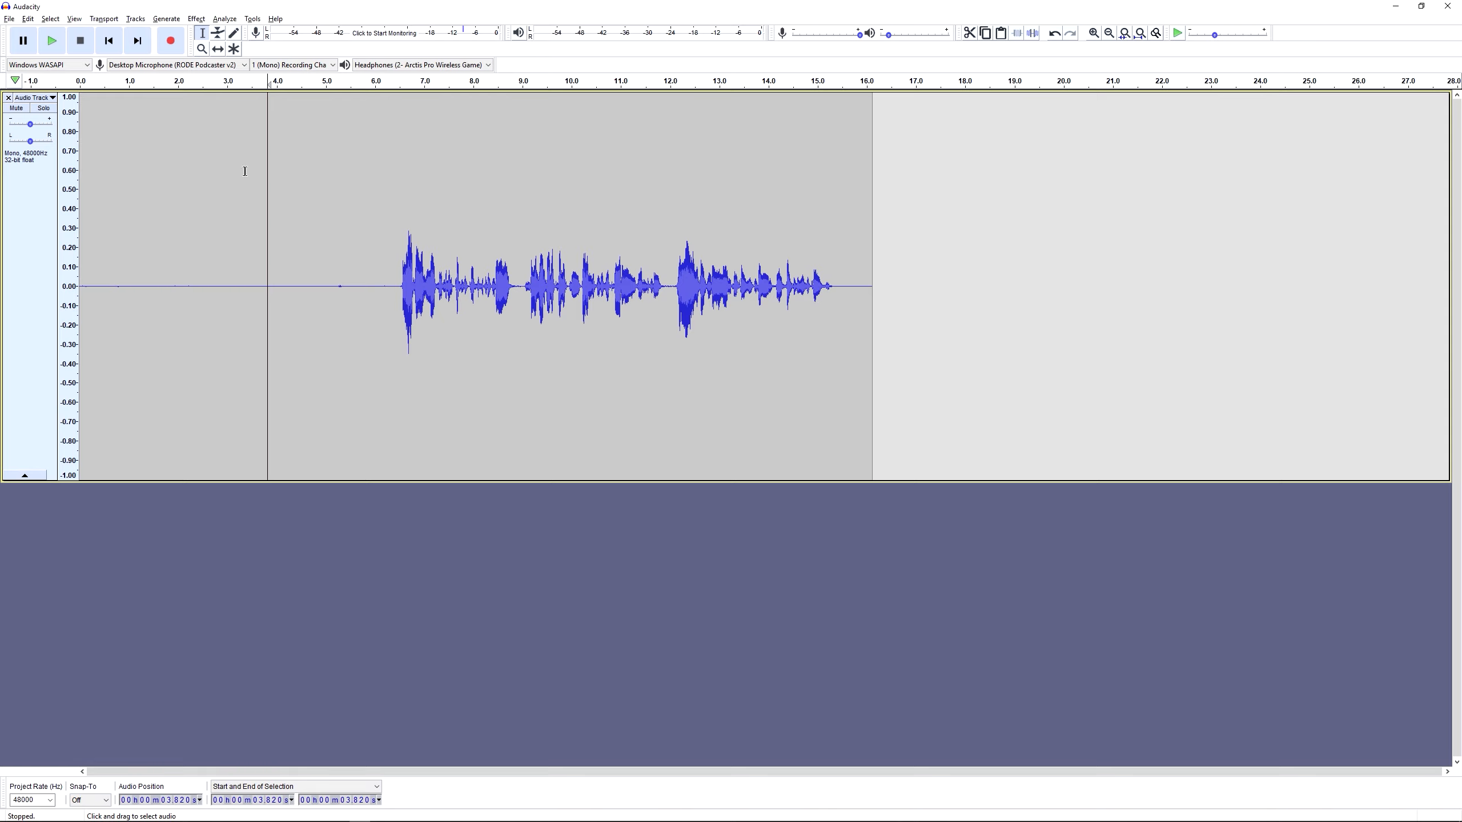
Place the cursor at about 3.5 s on the track, start playback there and stop it.
left_click(161, 161)
left_click(270, 173)
left_click(140, 167)
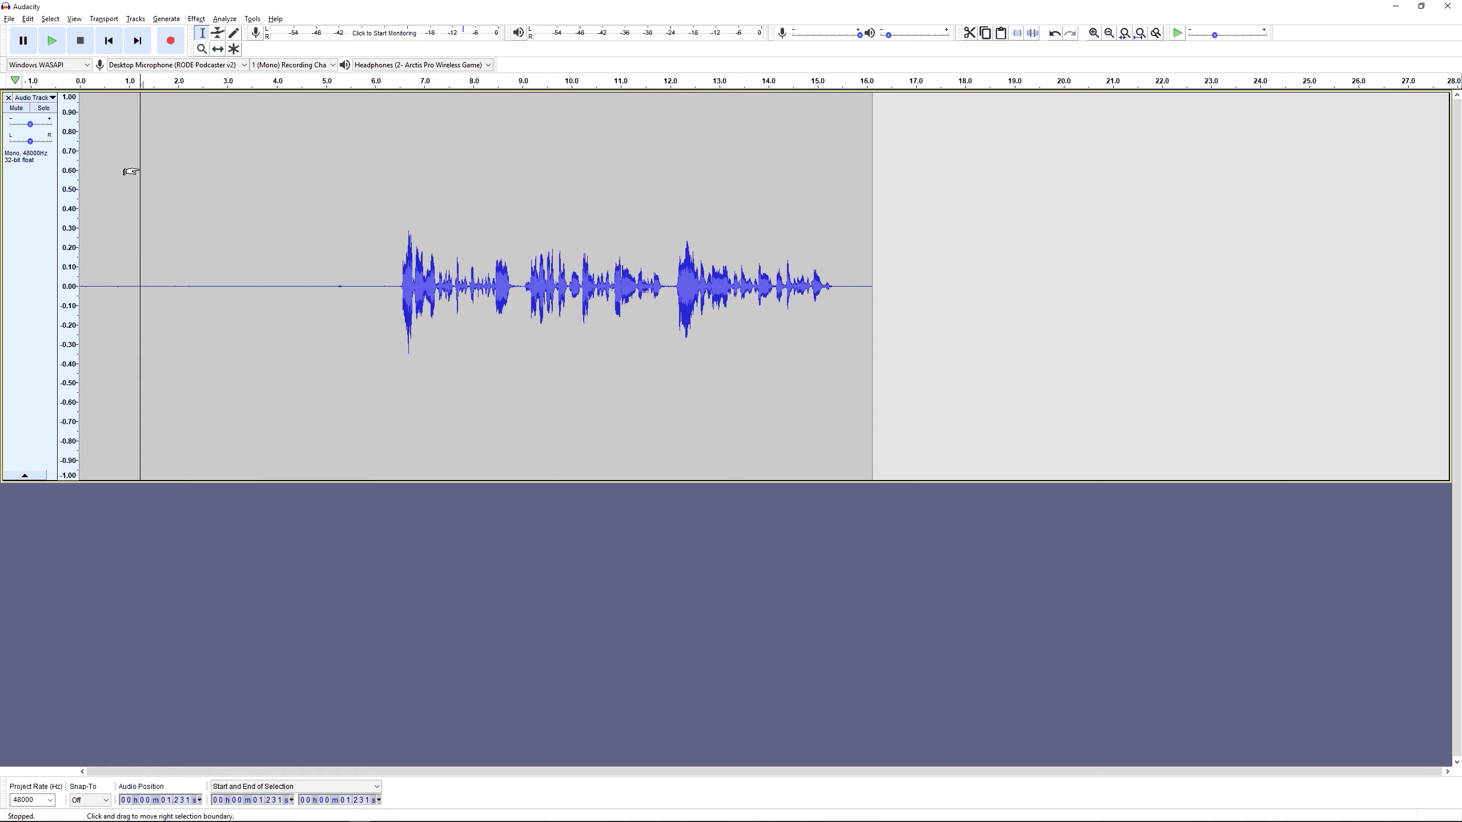
left_click(249, 164)
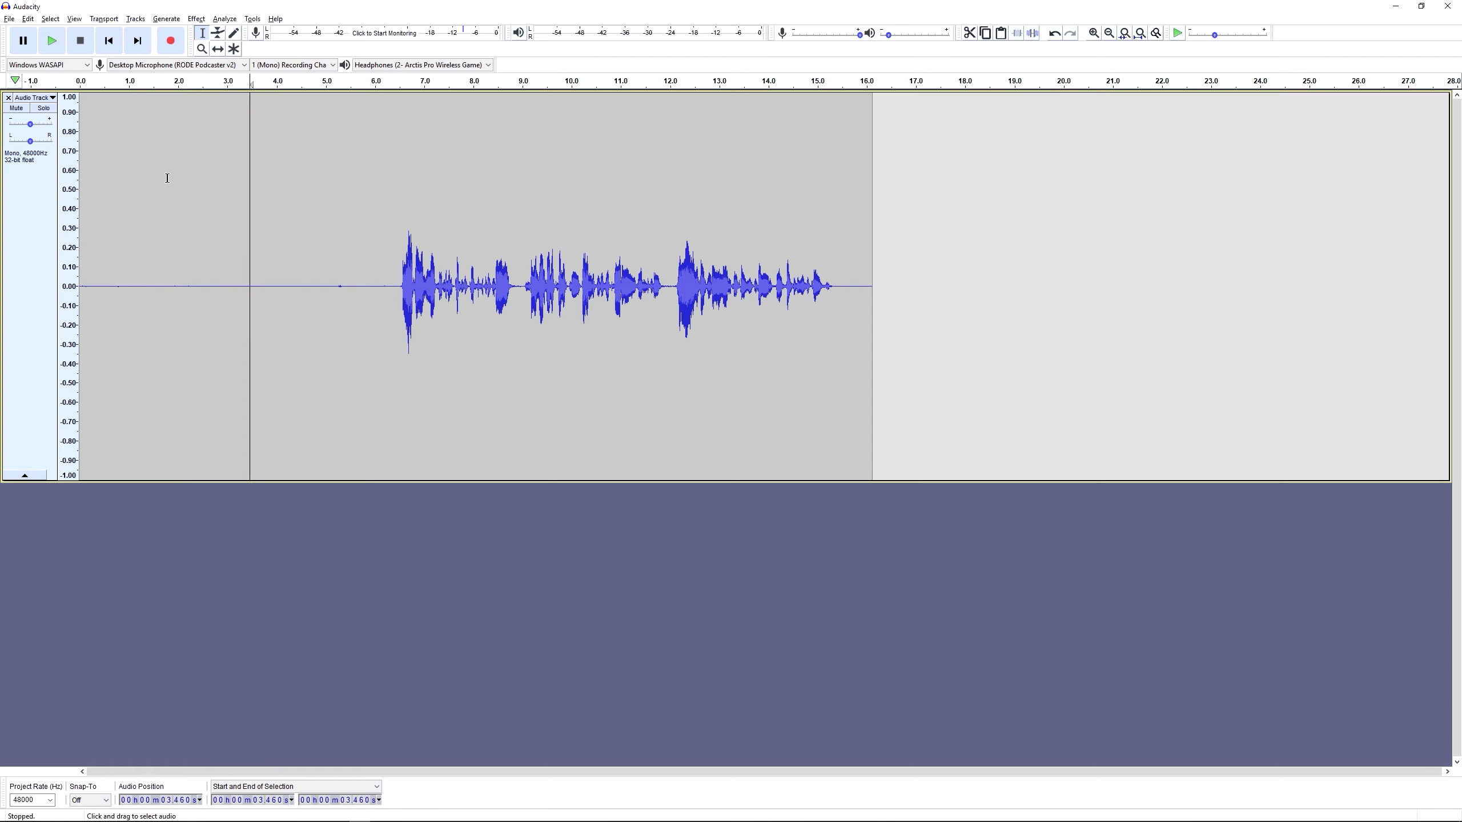
key("space")
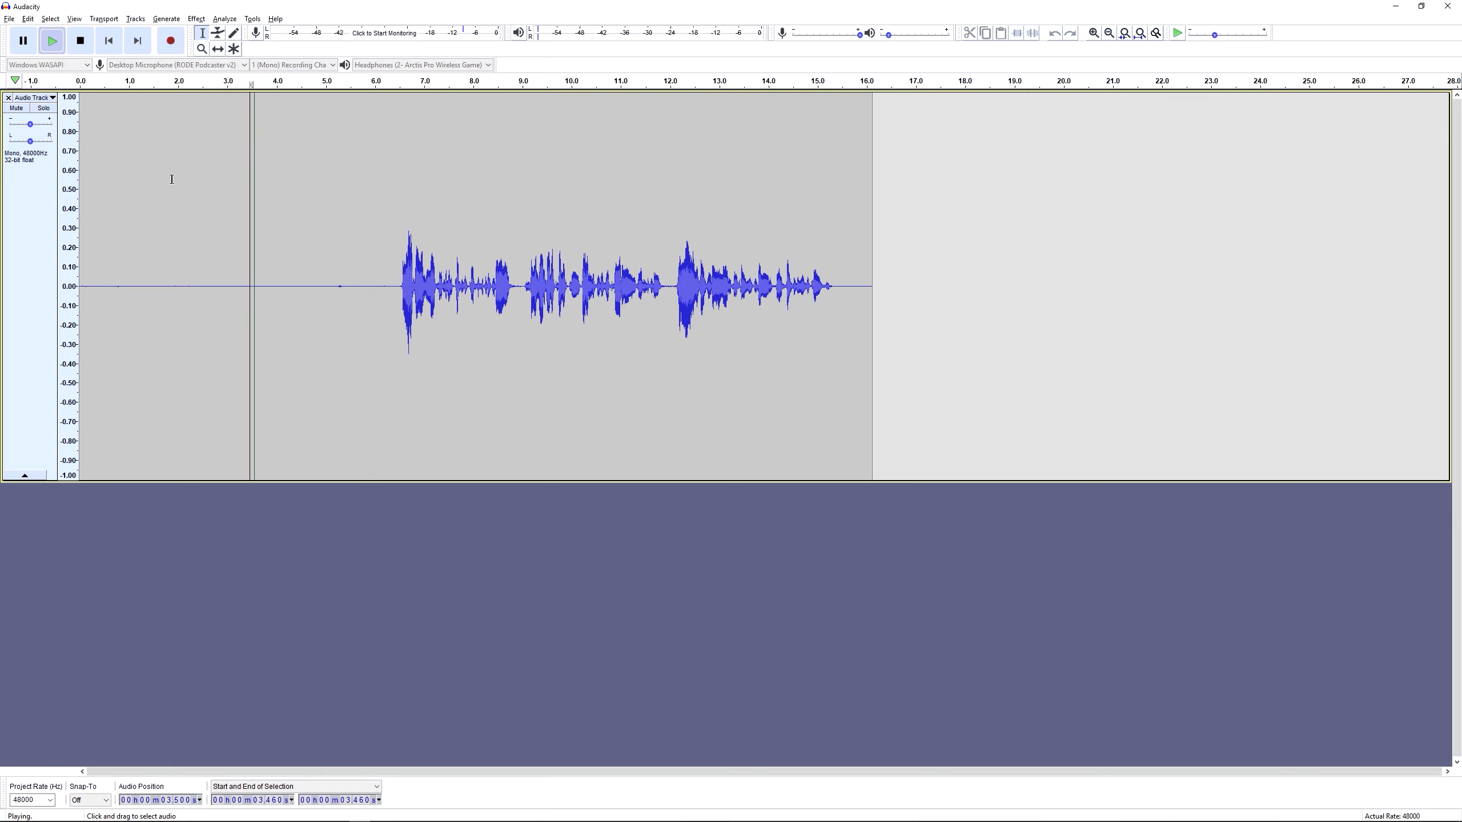
key("space")
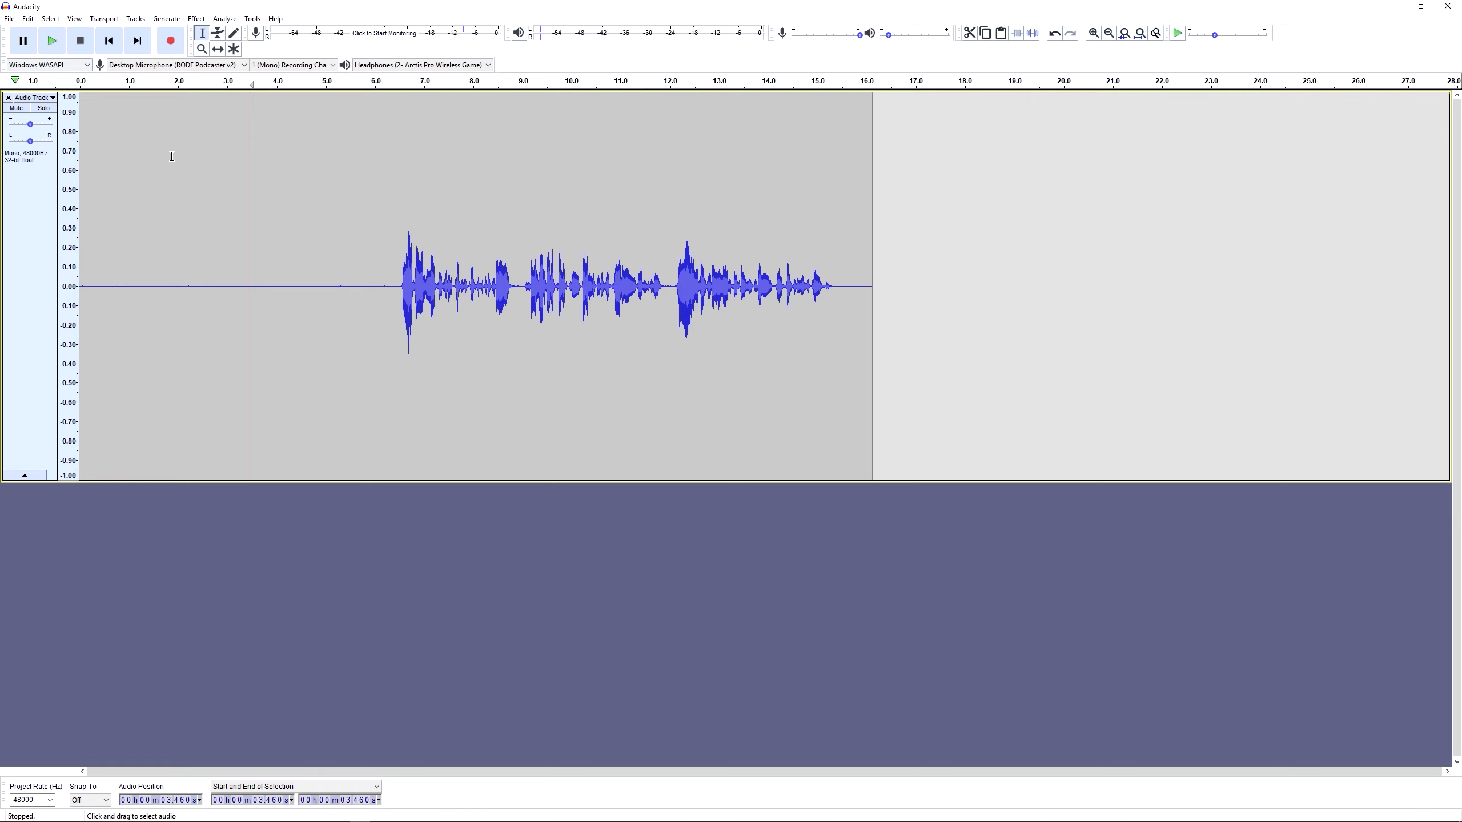
Set the cursor at about 0.5 s and repeatedly stop and restart playback from that point.
left_click(106, 170)
key("space")
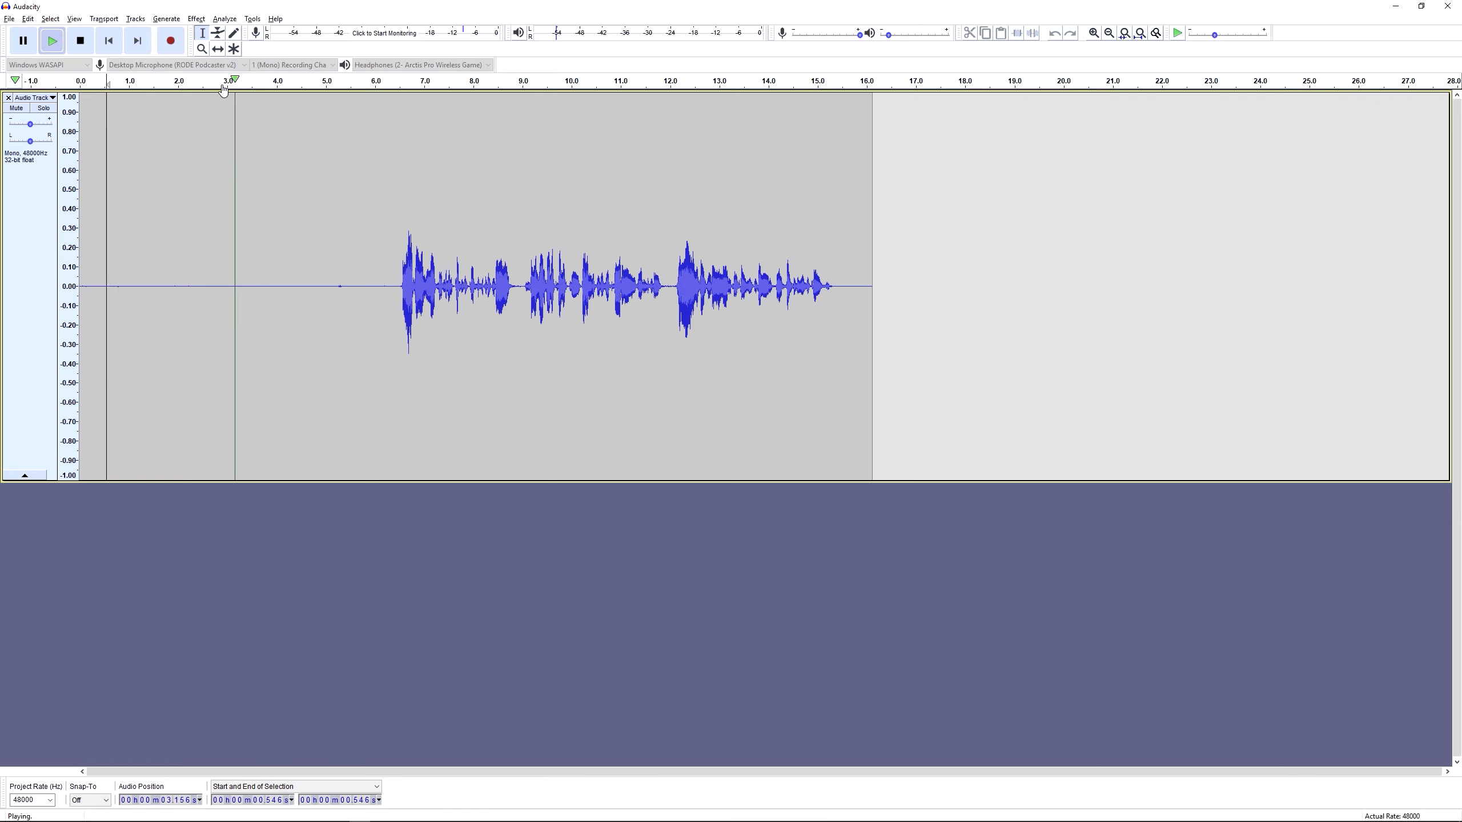
key("space")
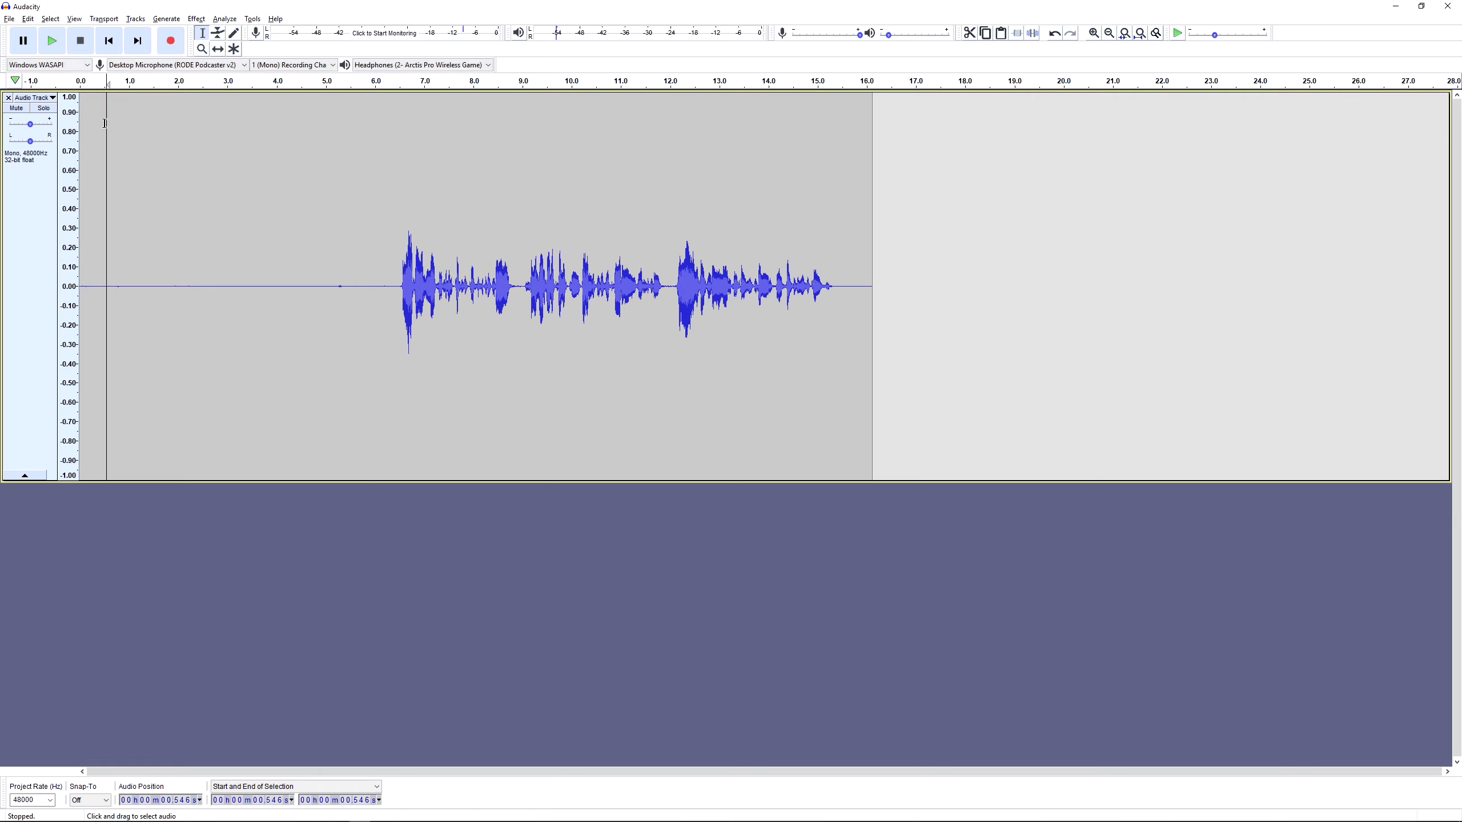
key("space")
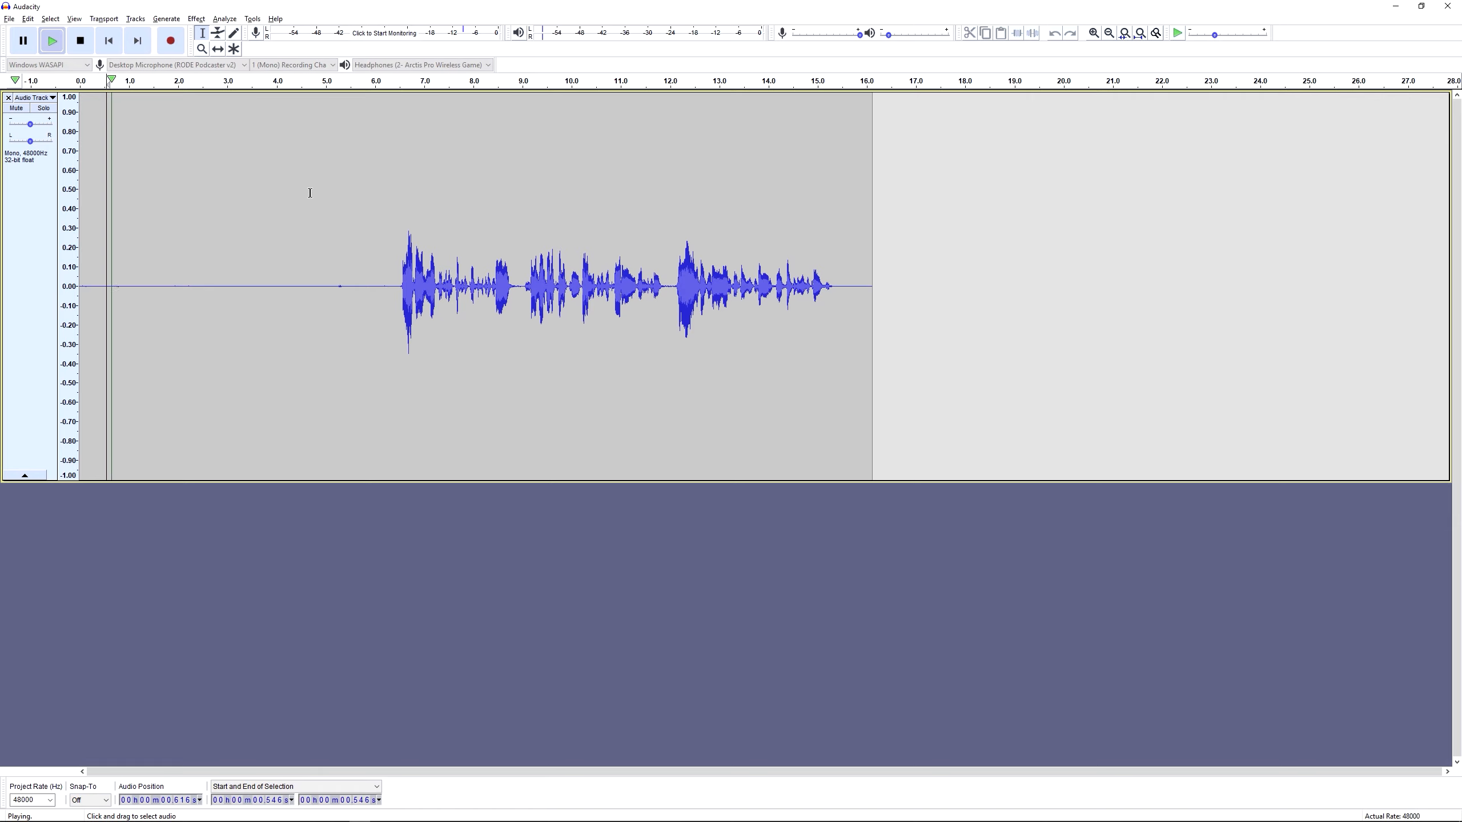
key("space")
key("space")
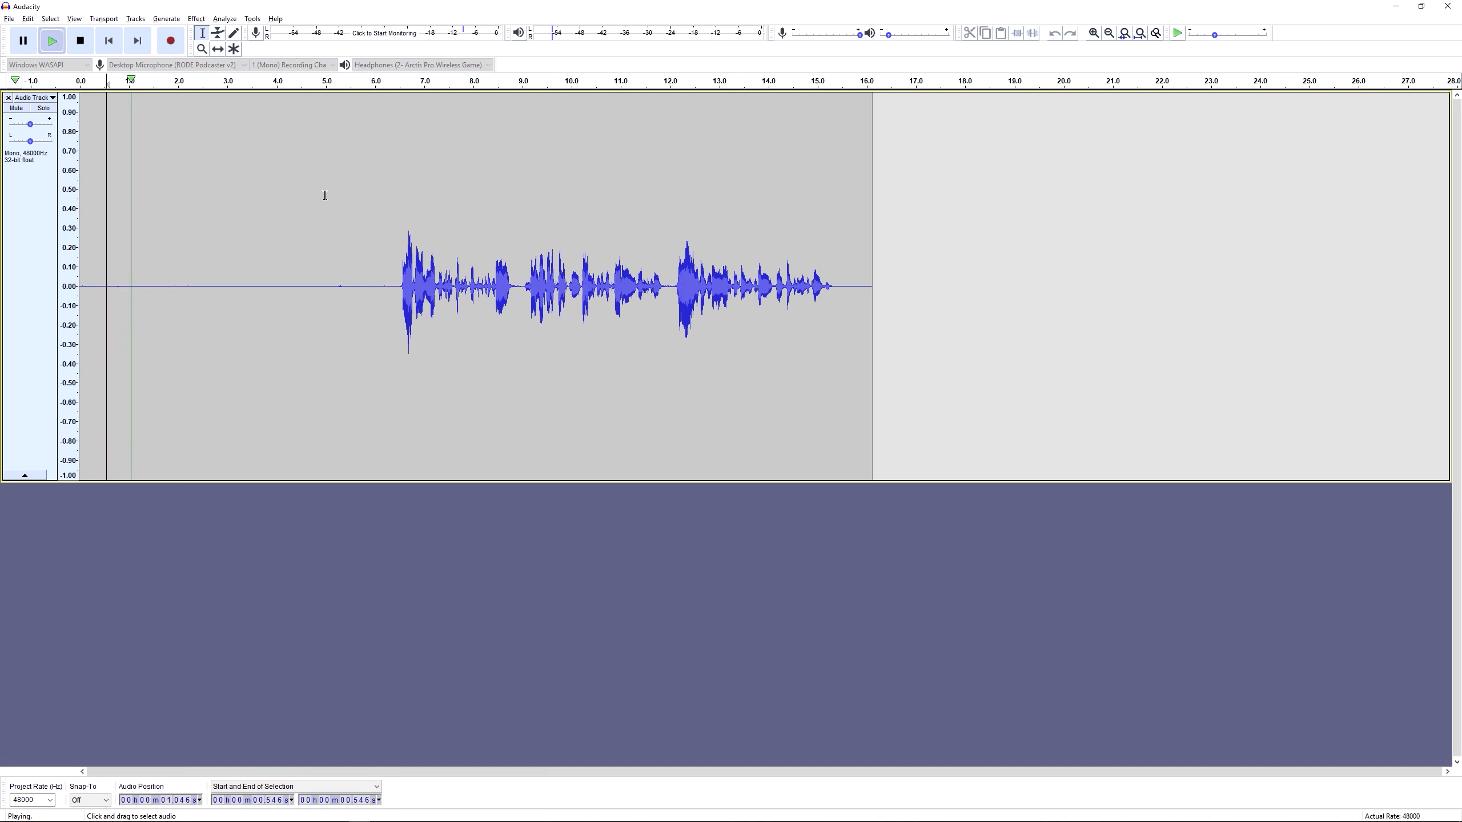
key("space")
key("space")
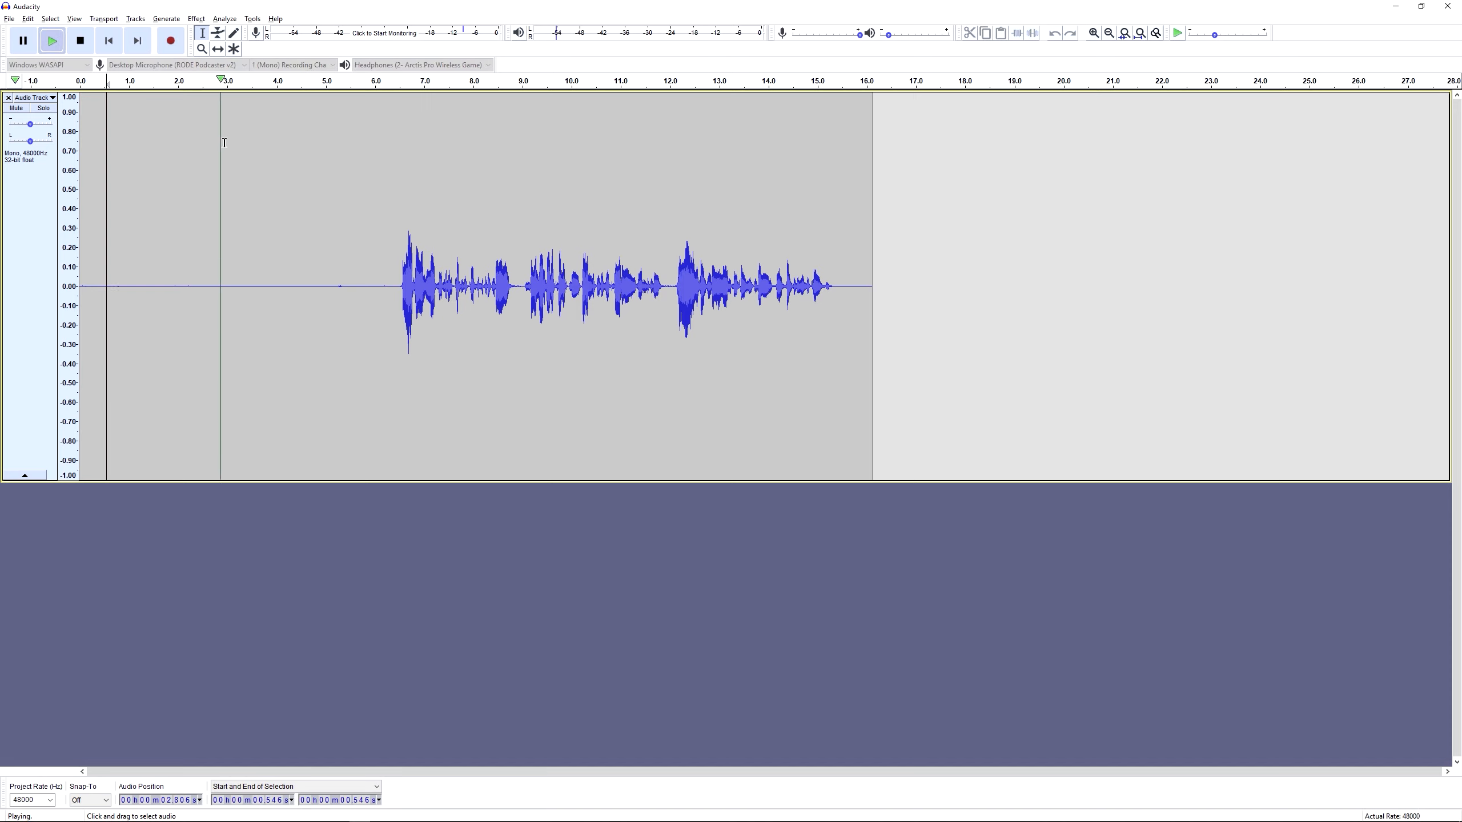
Pause and resume the running playback twice, and leave it paused at about 5.8 s.
key("p")
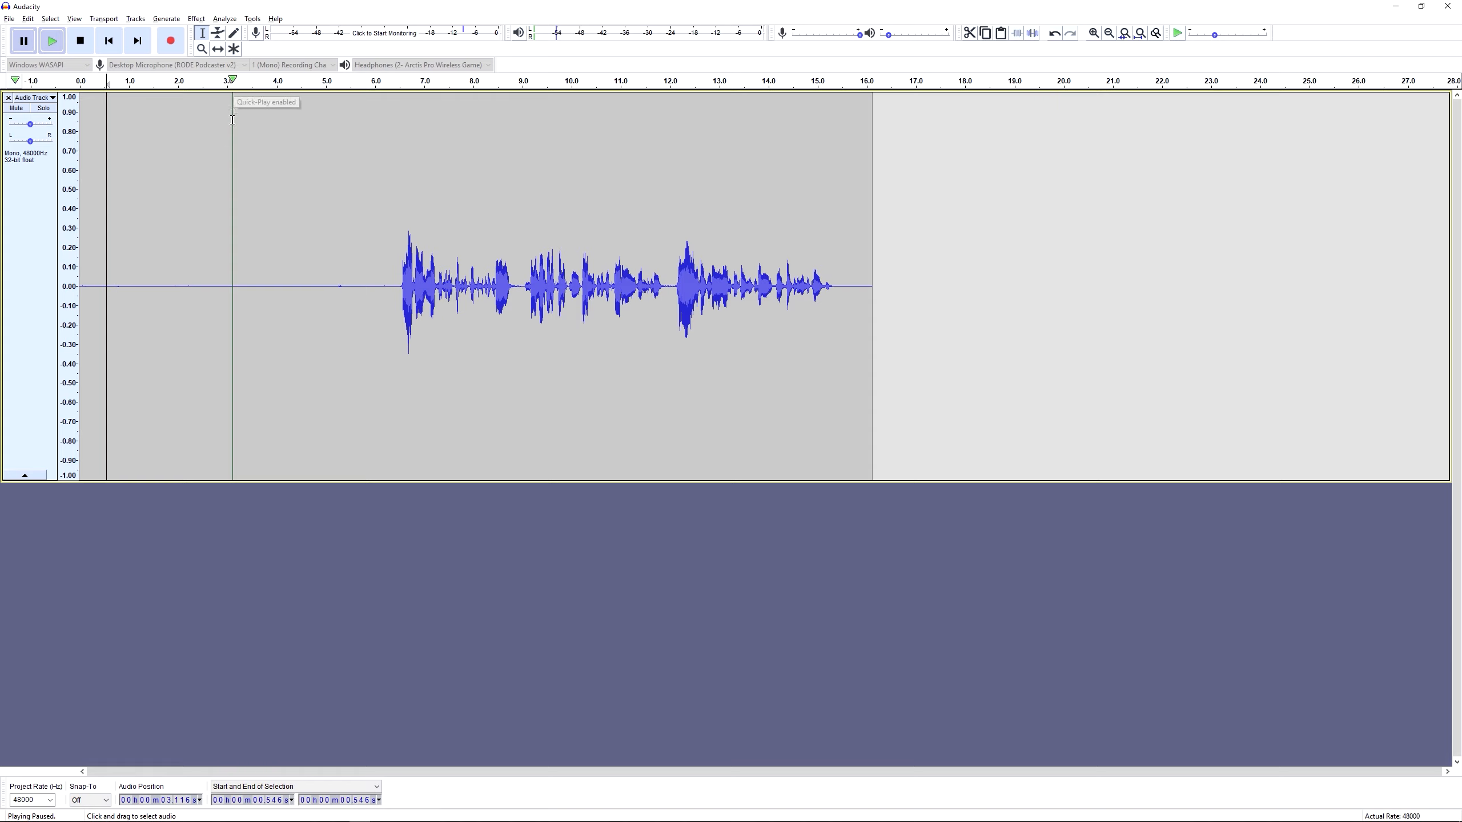
key("p")
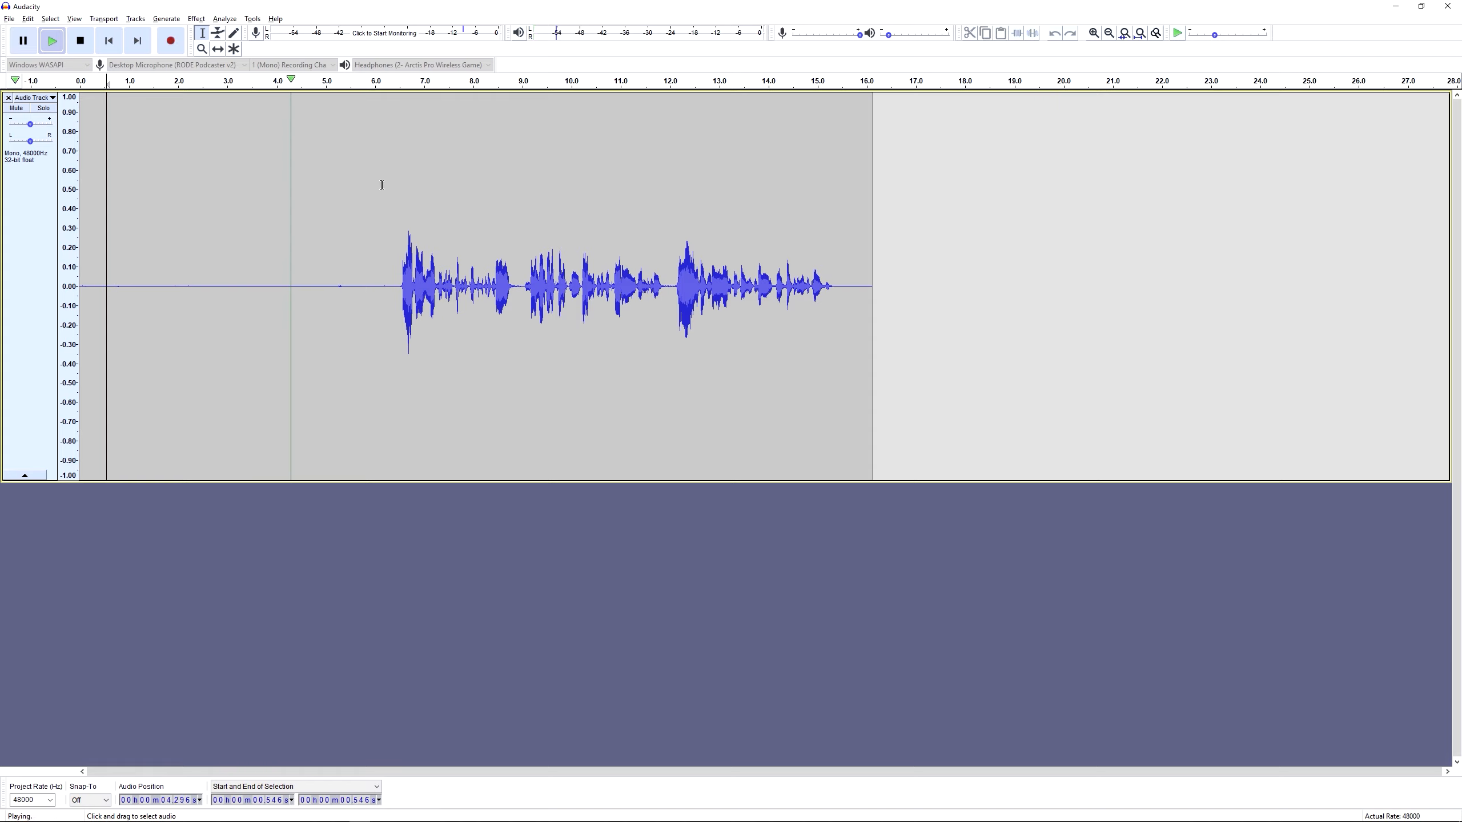
key("p")
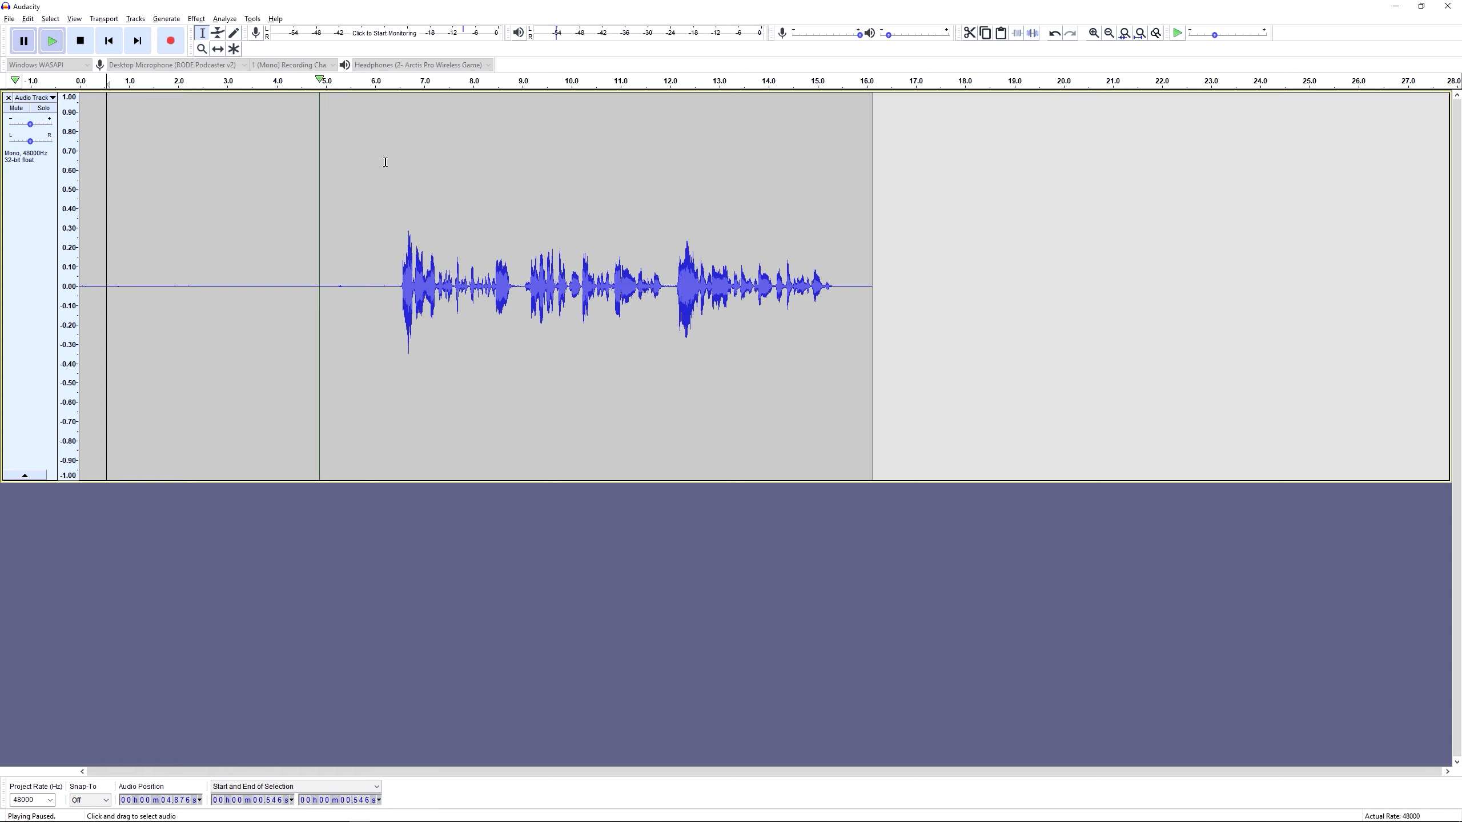
key("p")
key("p")
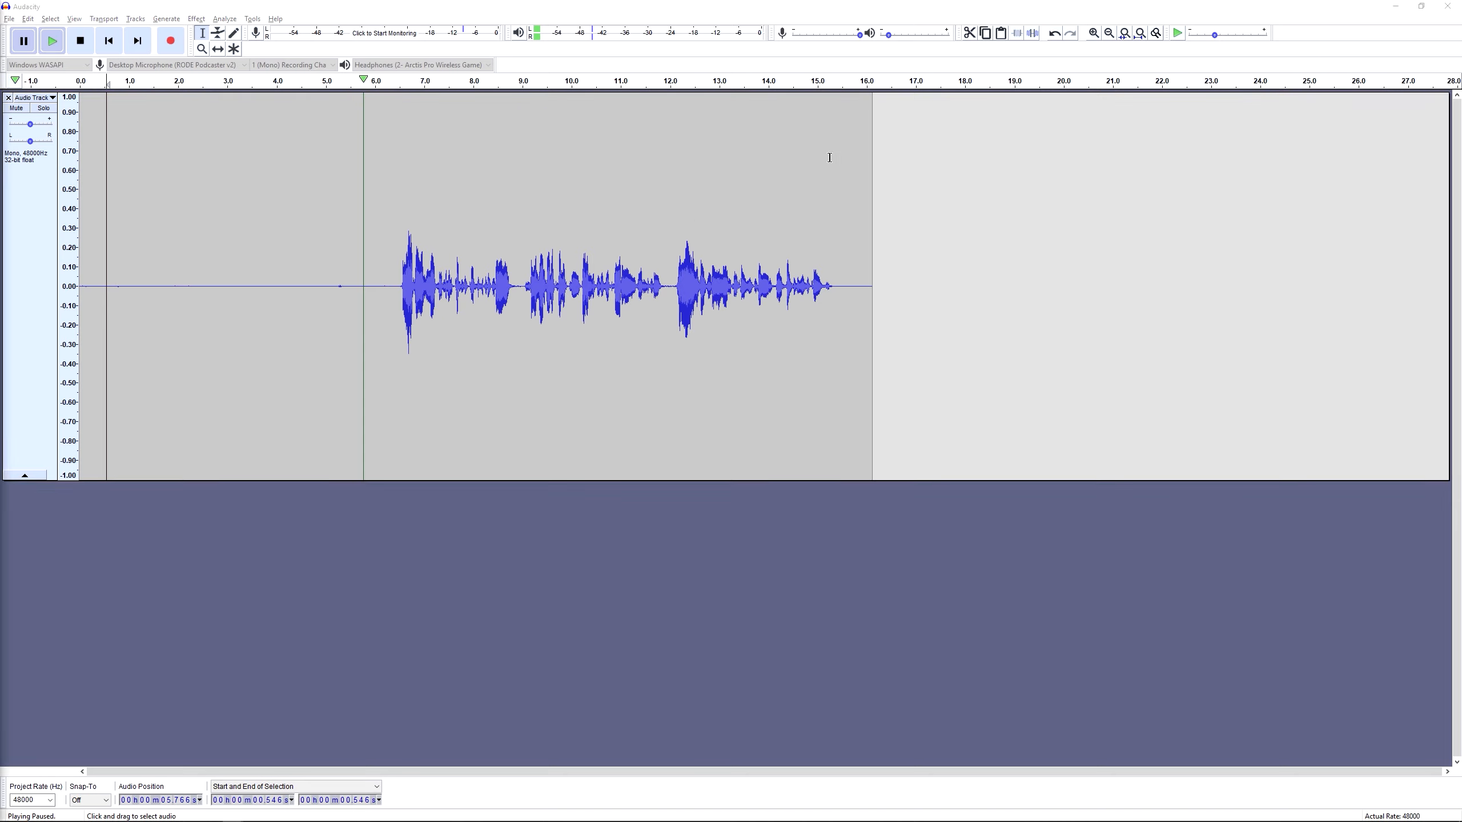
Select the audio from about 1.0 to 3.9 s, play the selection in a loop and stop it.
left_click_drag(129, 164, 270, 174)
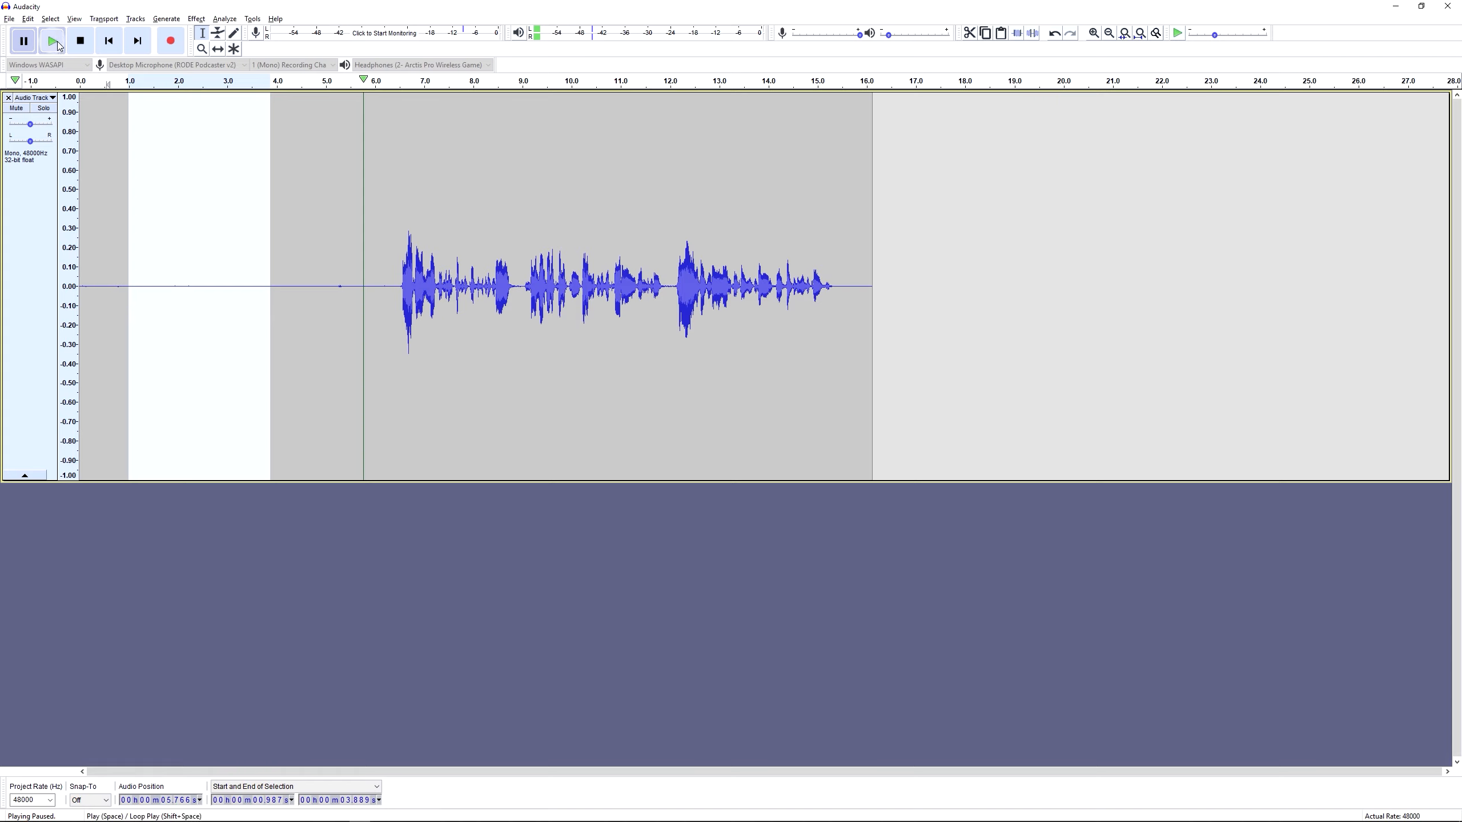
key("space")
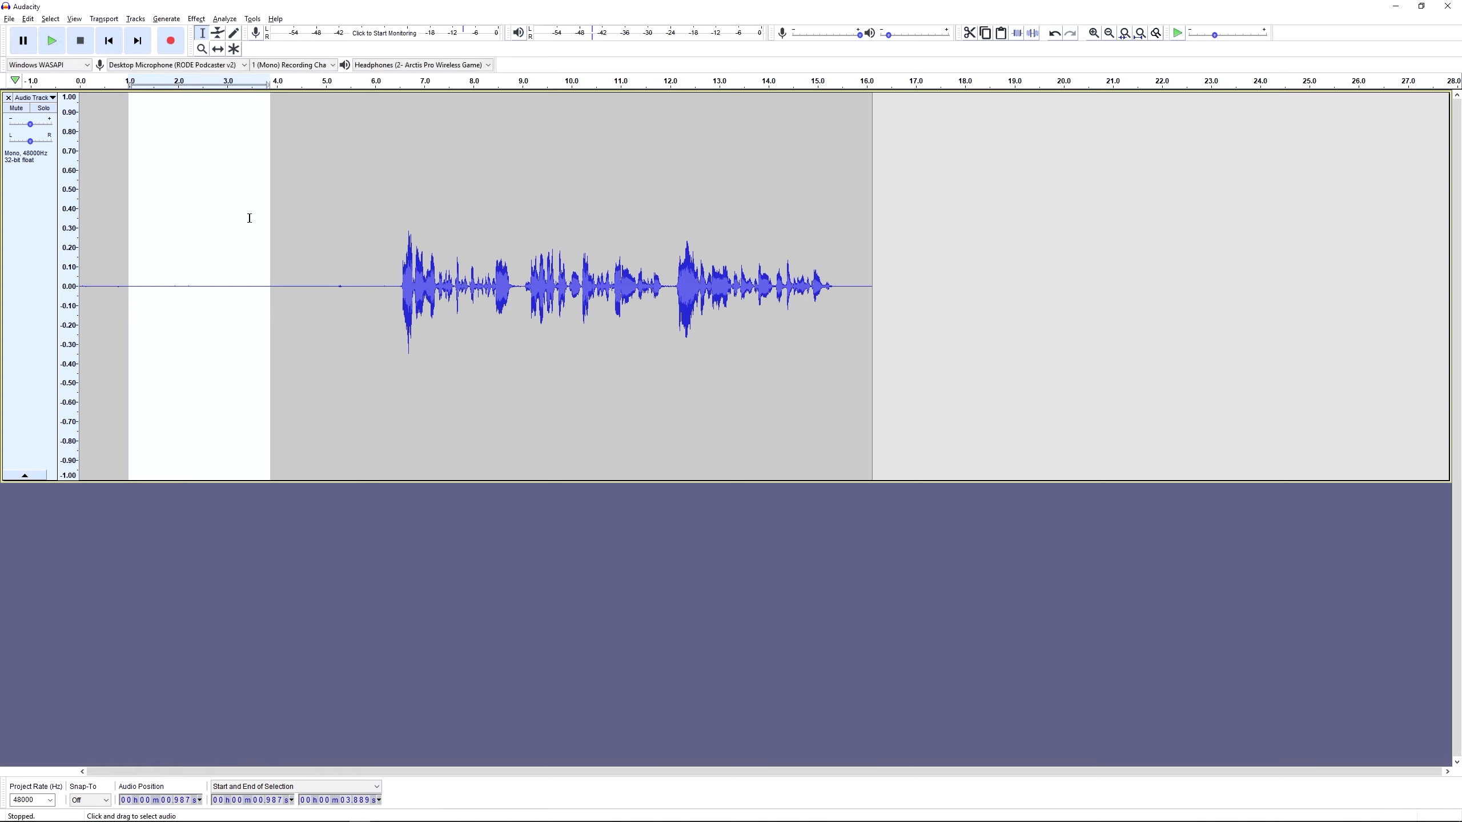
key("space")
key("shift+space")
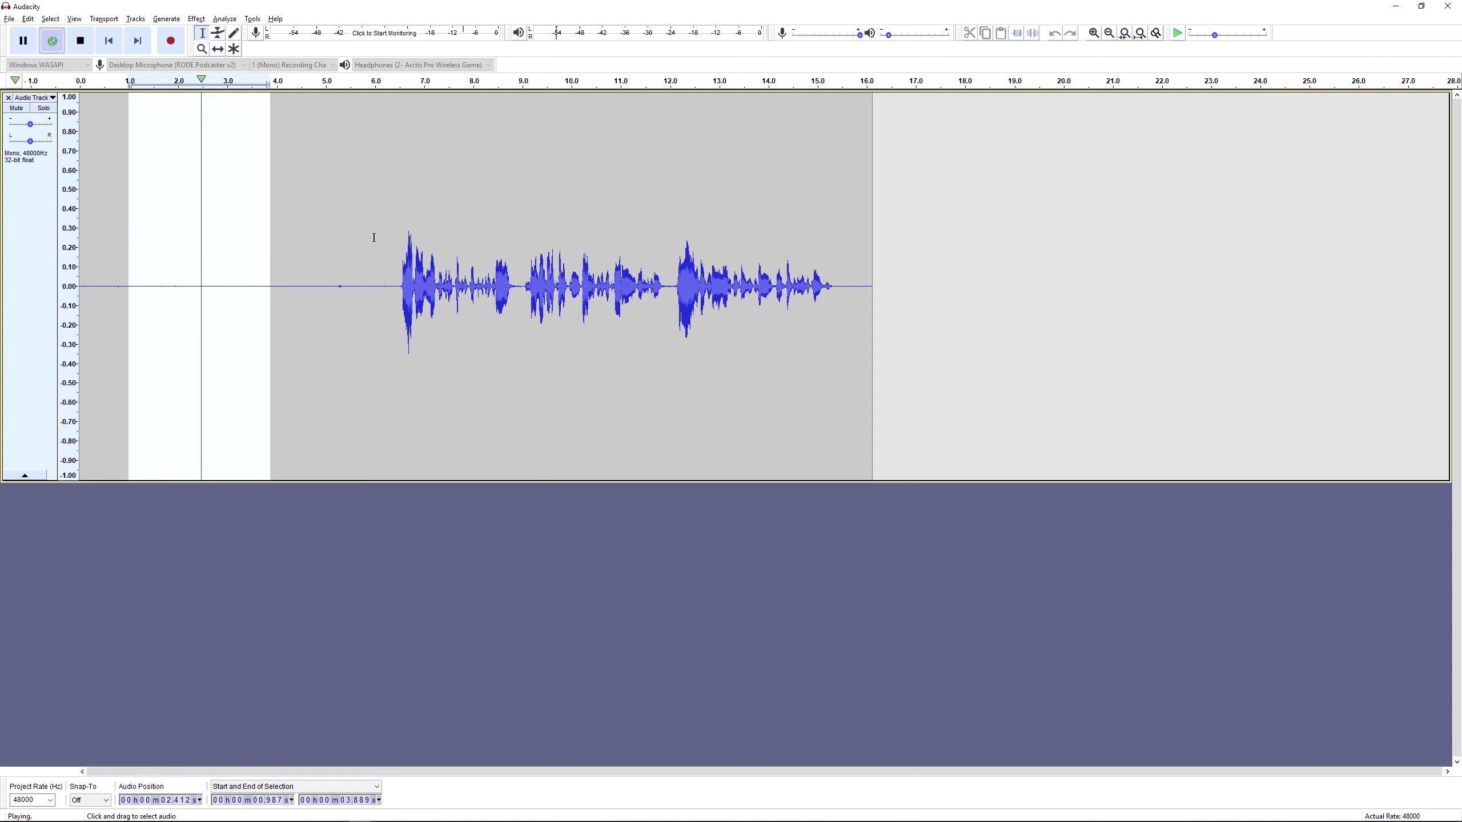
key("space")
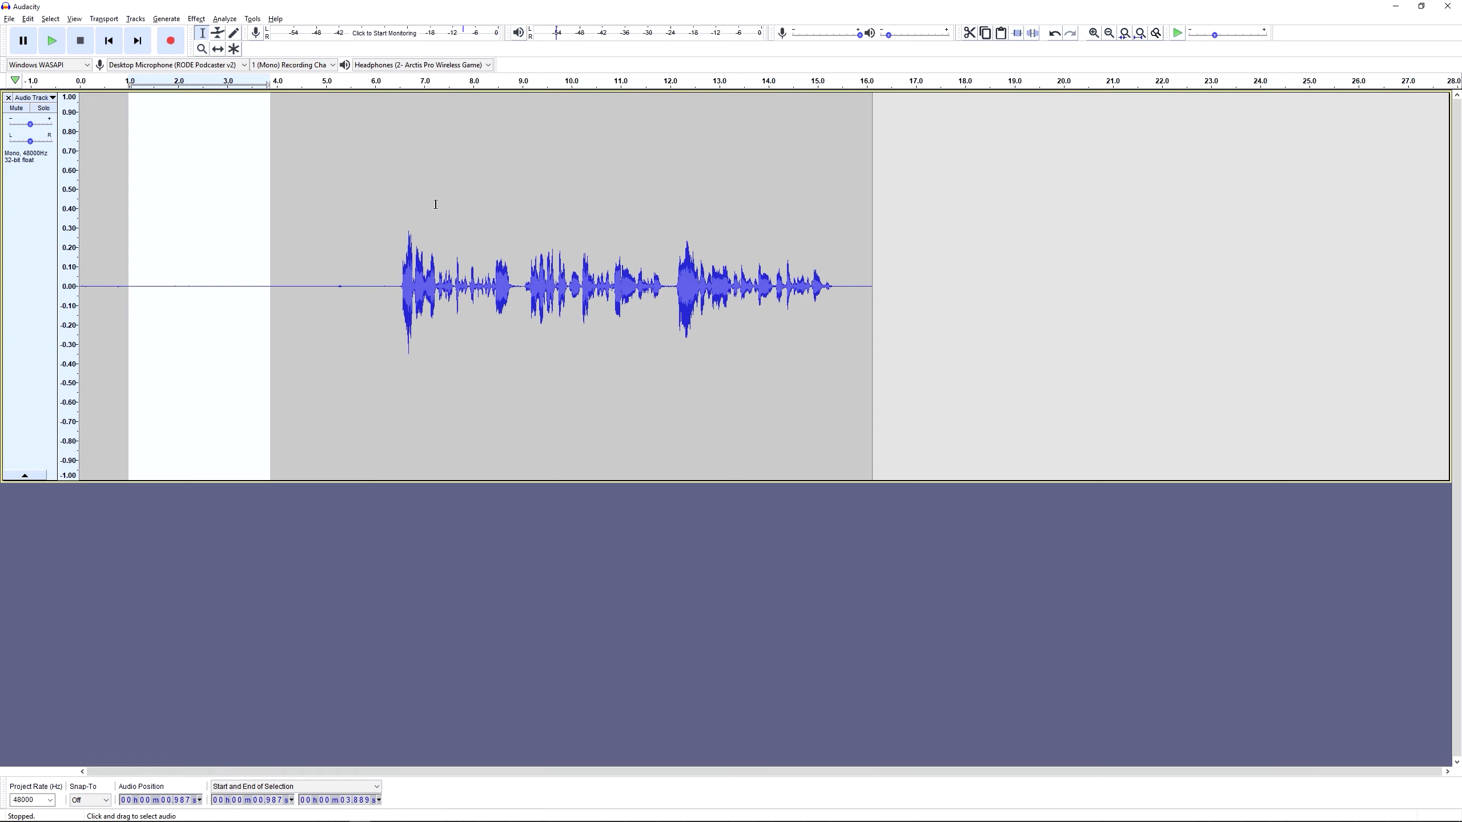
With the cursor at about 8.5 s, record about 6 seconds onto the end of the existing track and briefly play from the cursor.
left_click(498, 163)
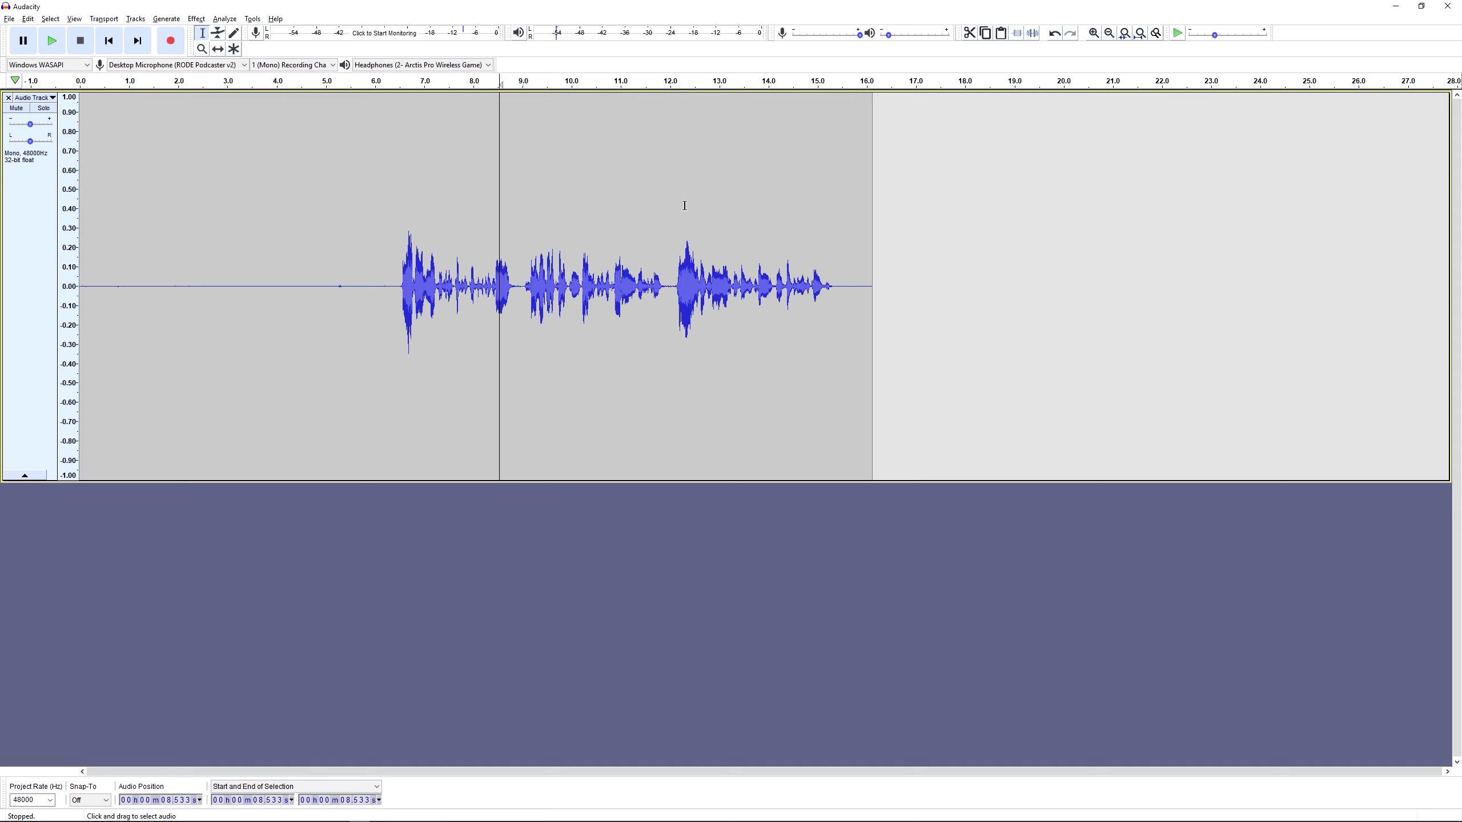
key("r")
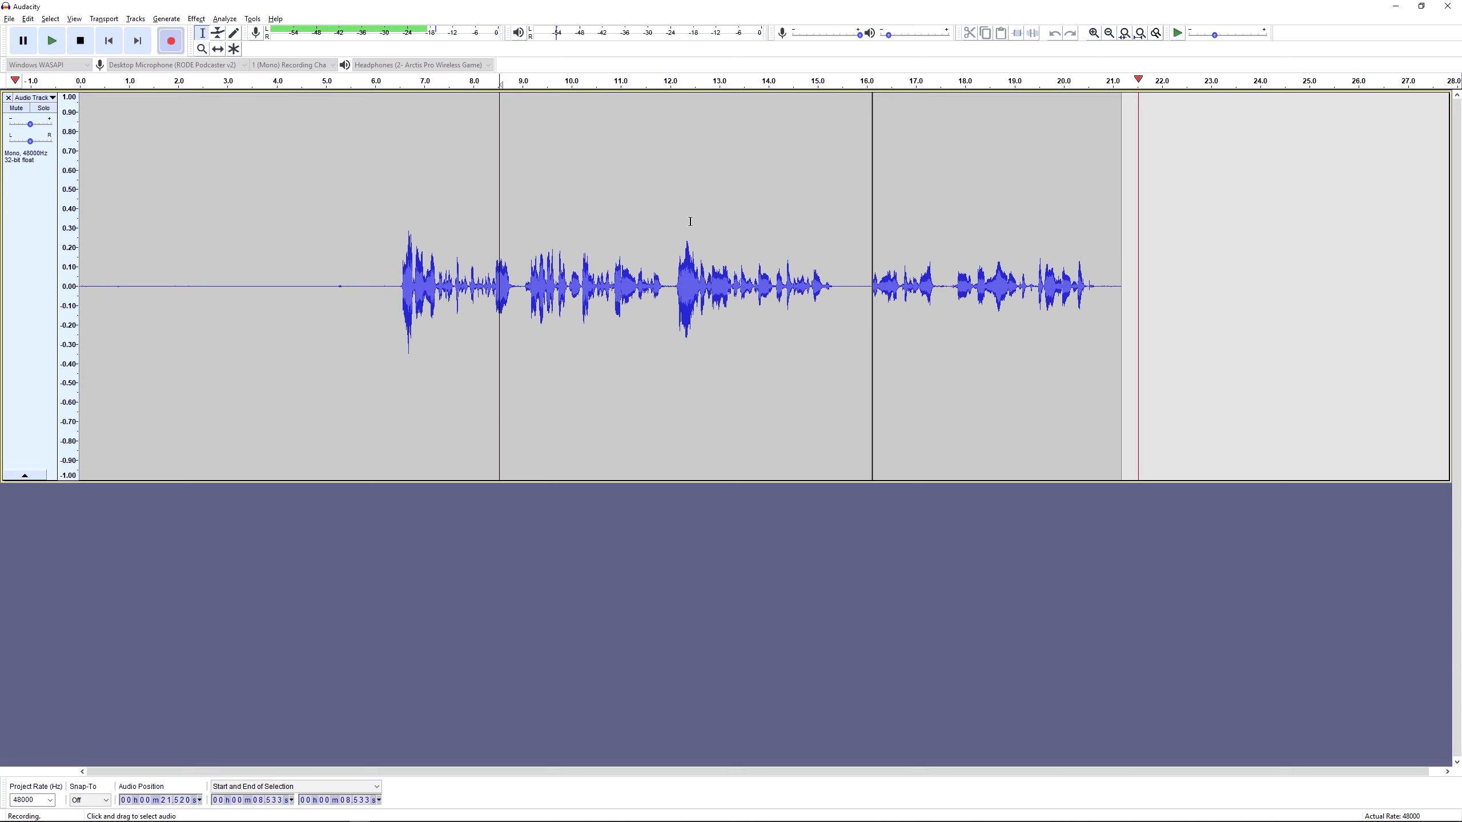
key("space")
key("space")
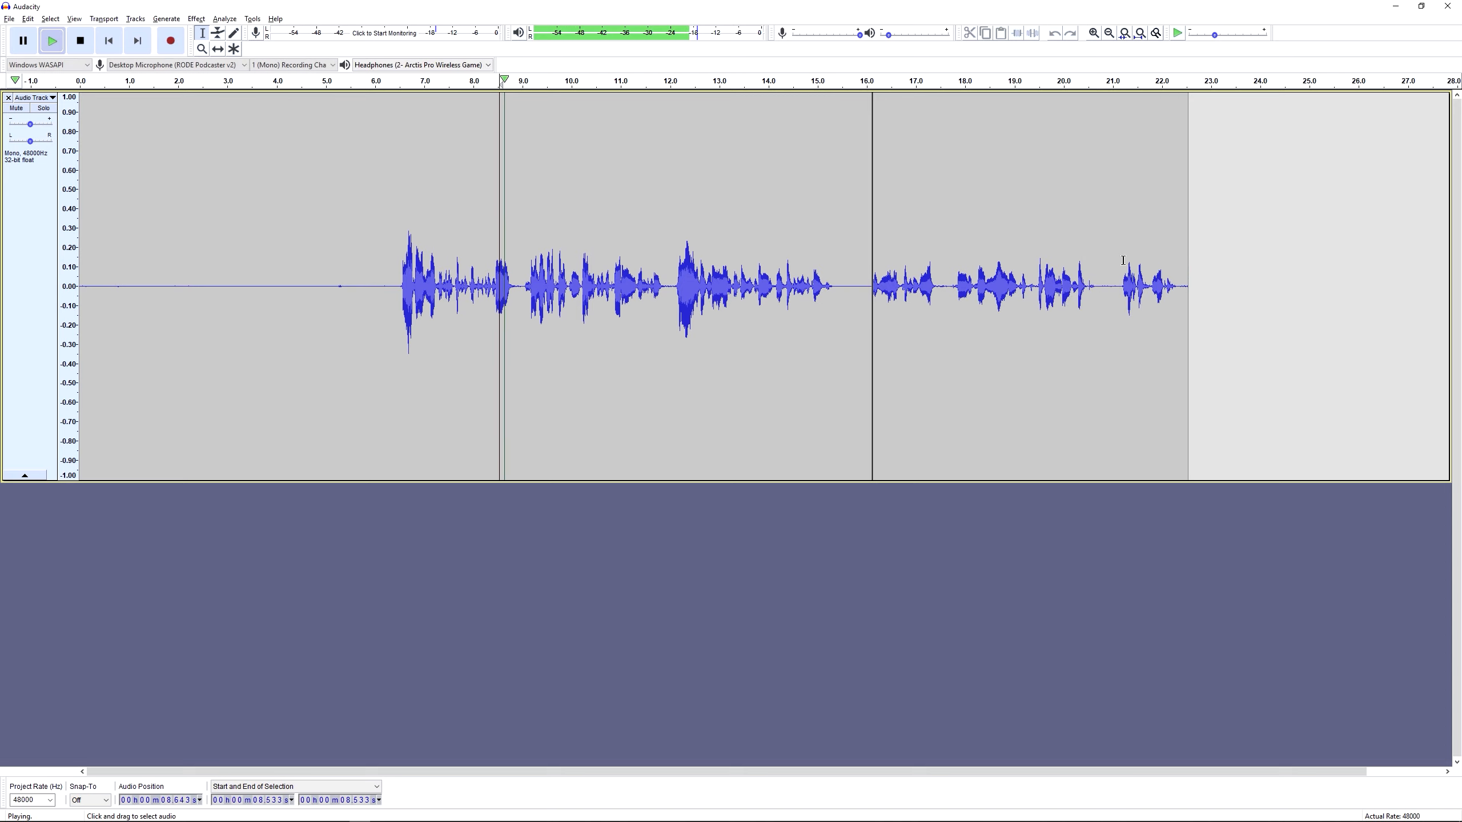
key("space")
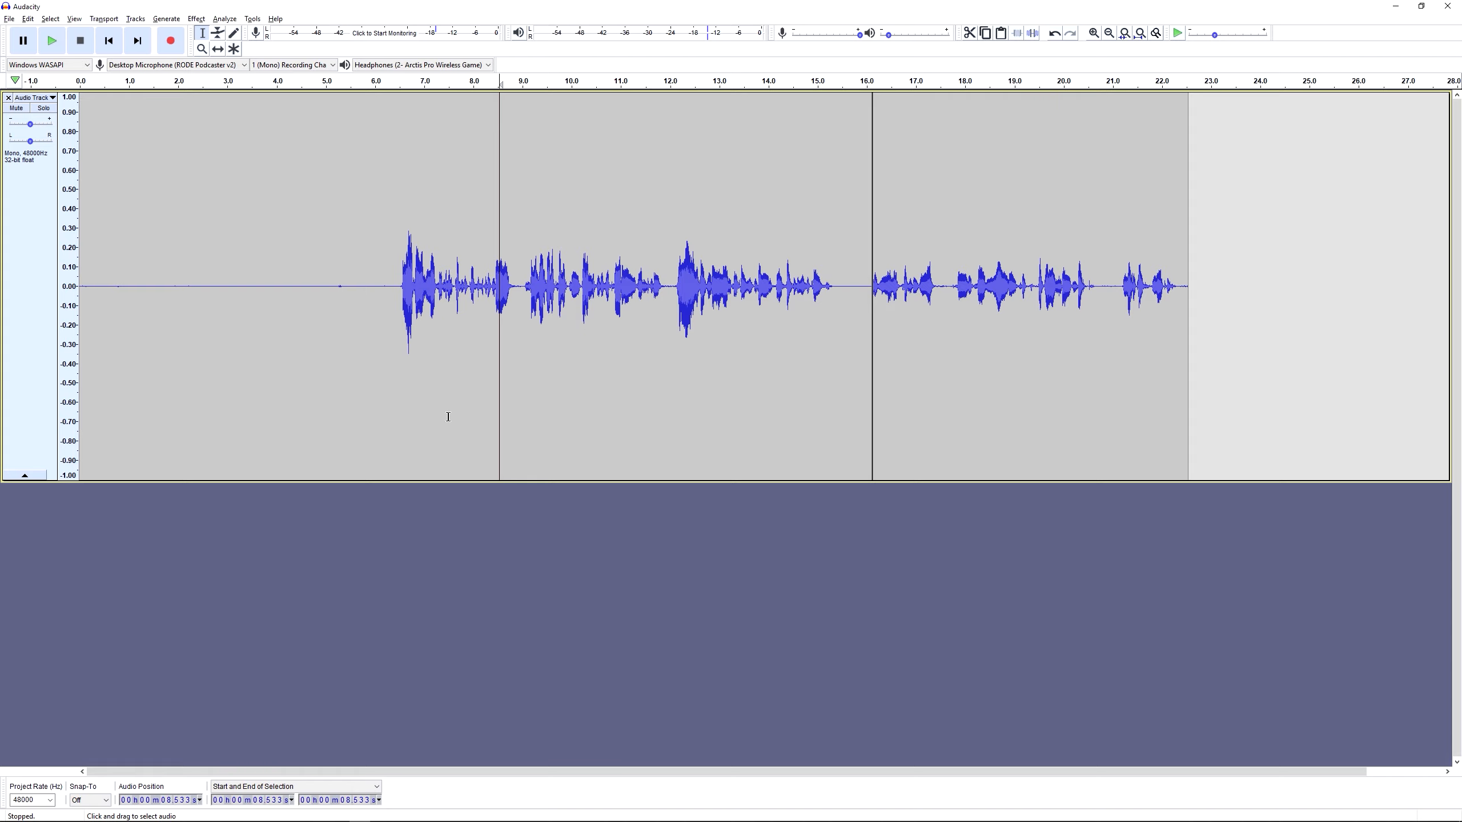
Record about 3.5 seconds onto a new second track, starting at the cursor at about 8.5 s.
key("shift")
key("shift+r")
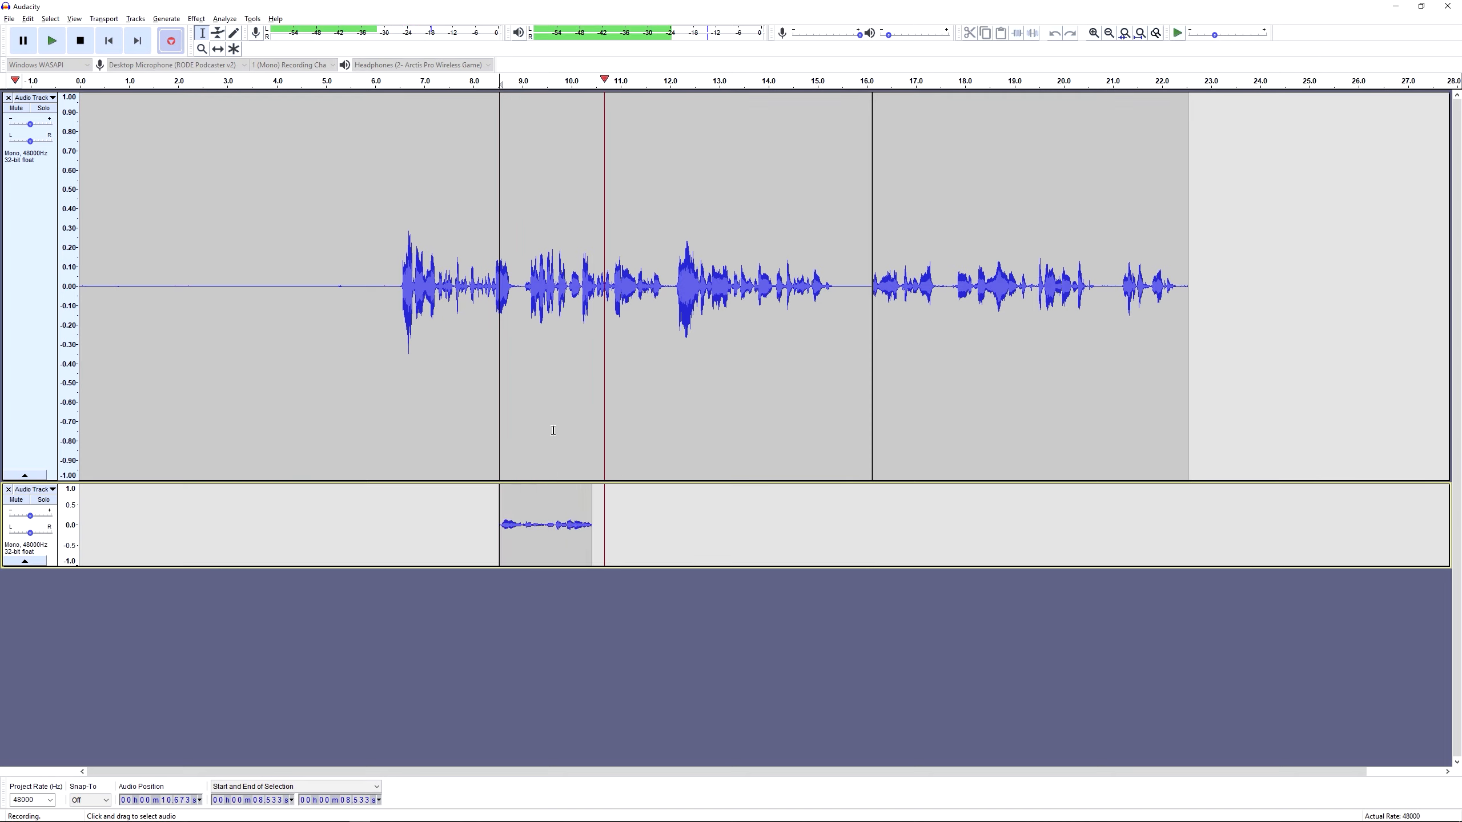
key("space")
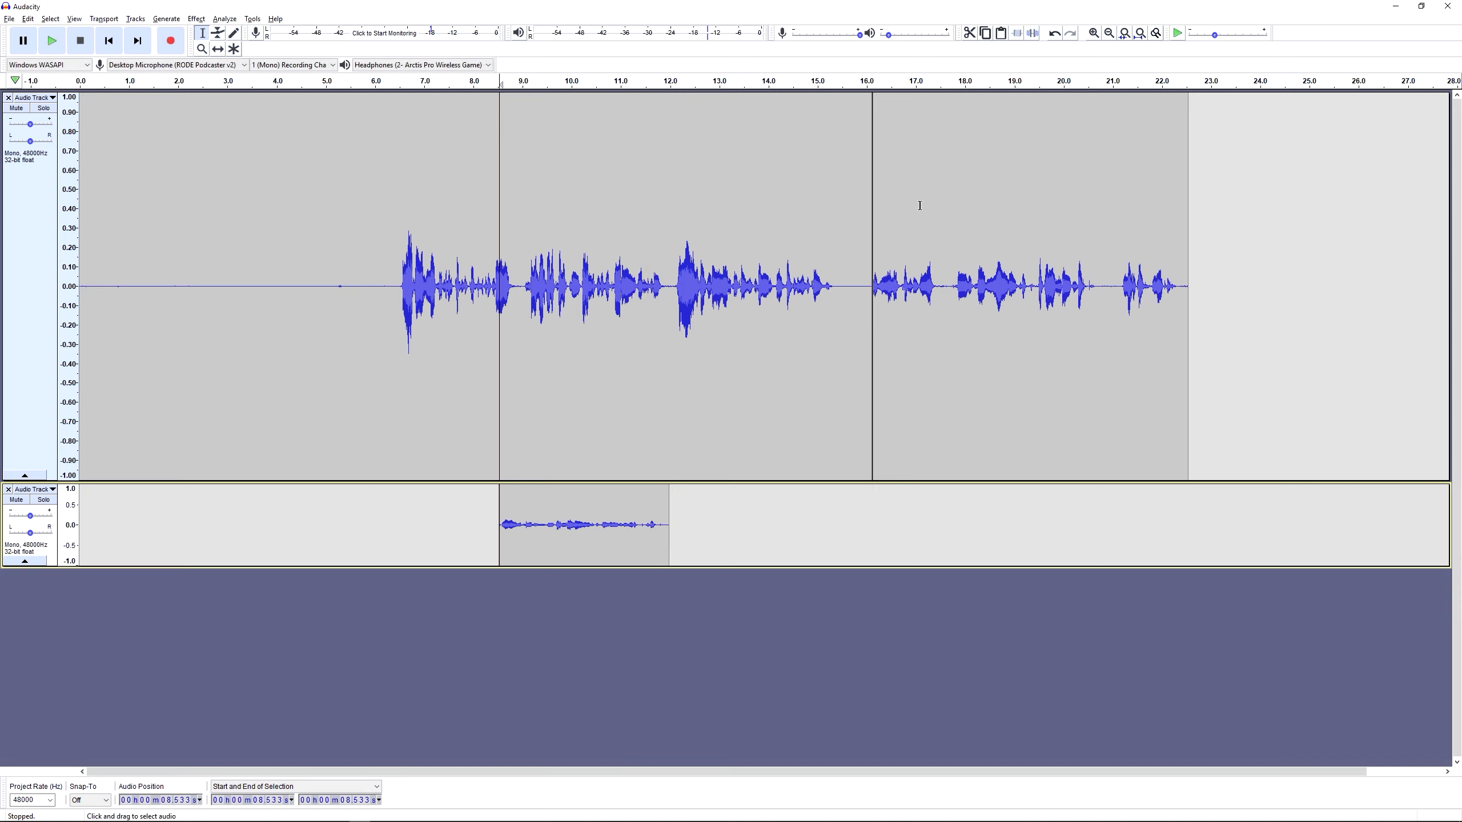
Place the cursor at about 18.6 s on the first track, skip to the project's end and return to its start.
left_click(809, 191)
left_click(994, 194)
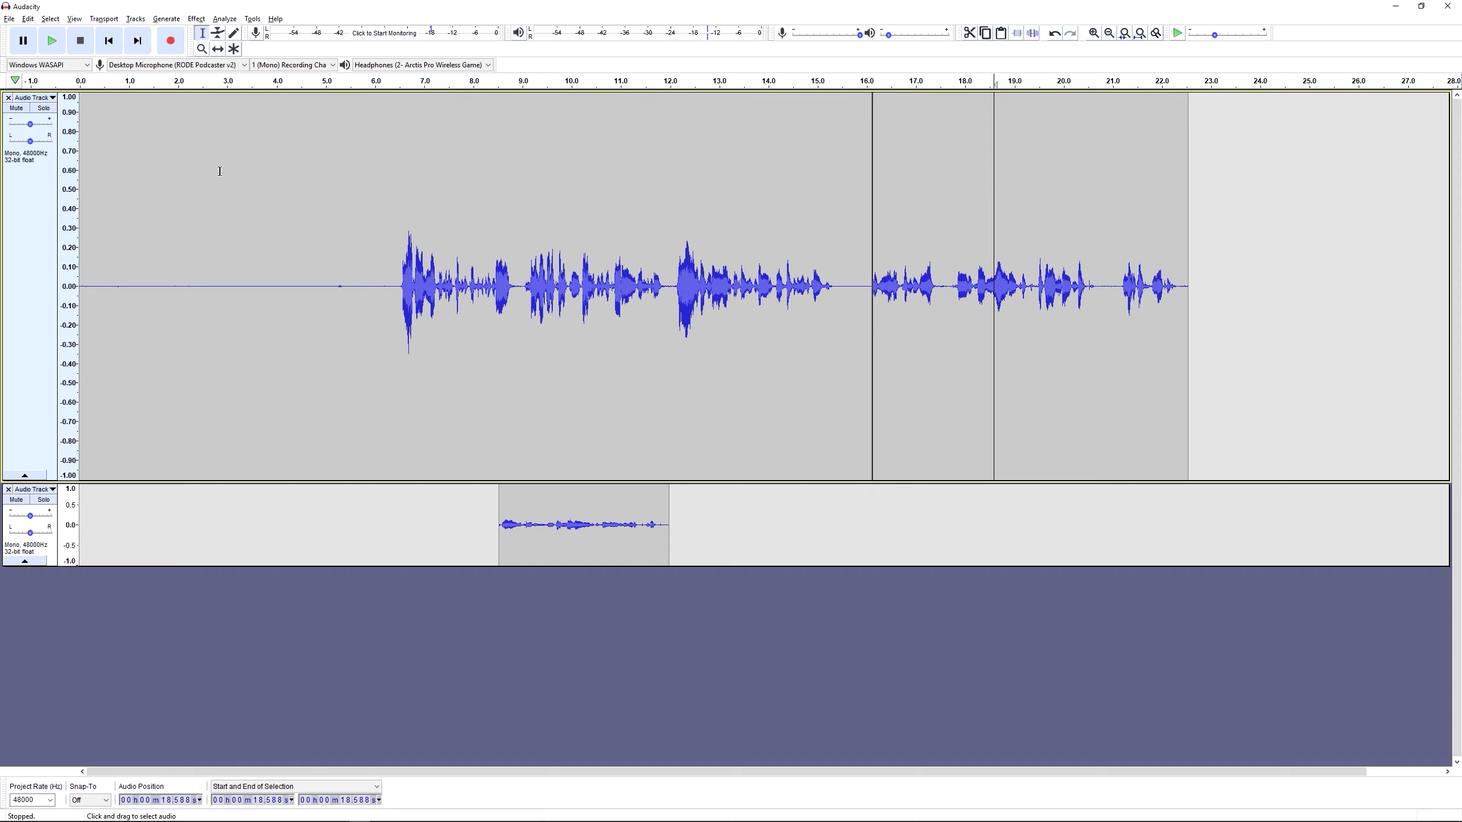
key("Home")
key("End")
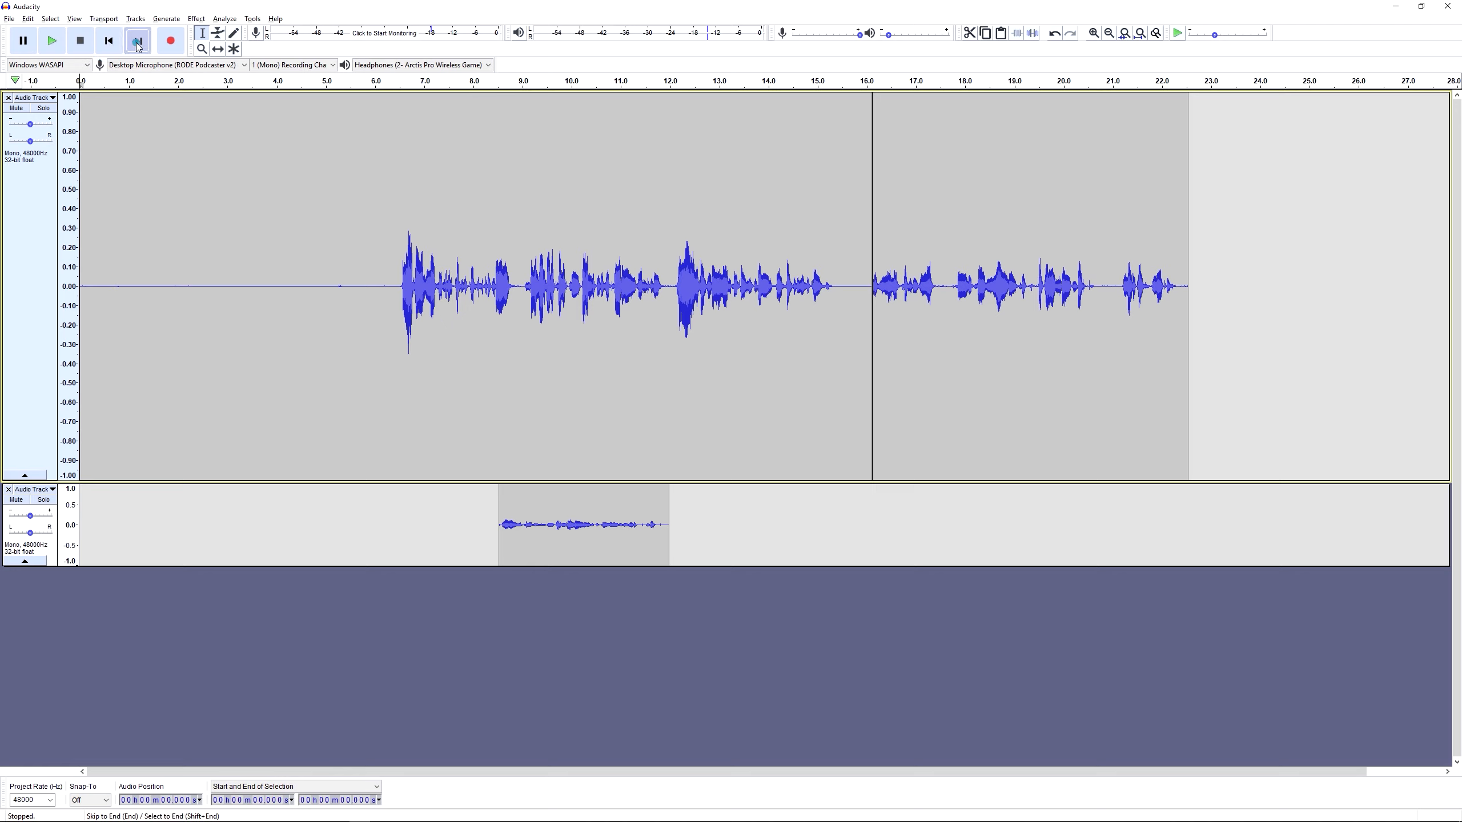
left_click(109, 41)
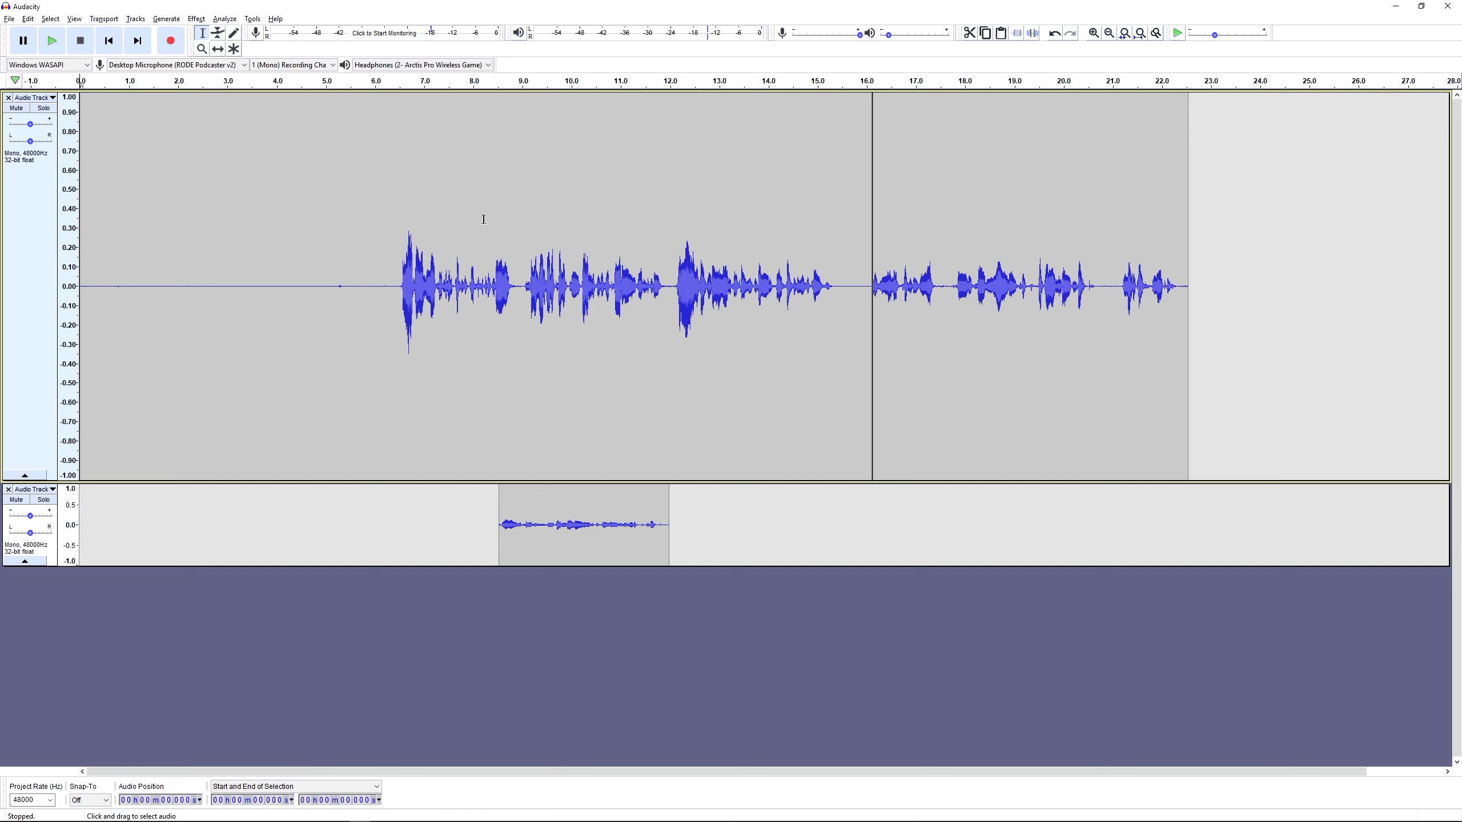
Use the Zoom tool to magnify the first track's waveform around 7.7 s until individual oscillations can be examined.
left_click(202, 50)
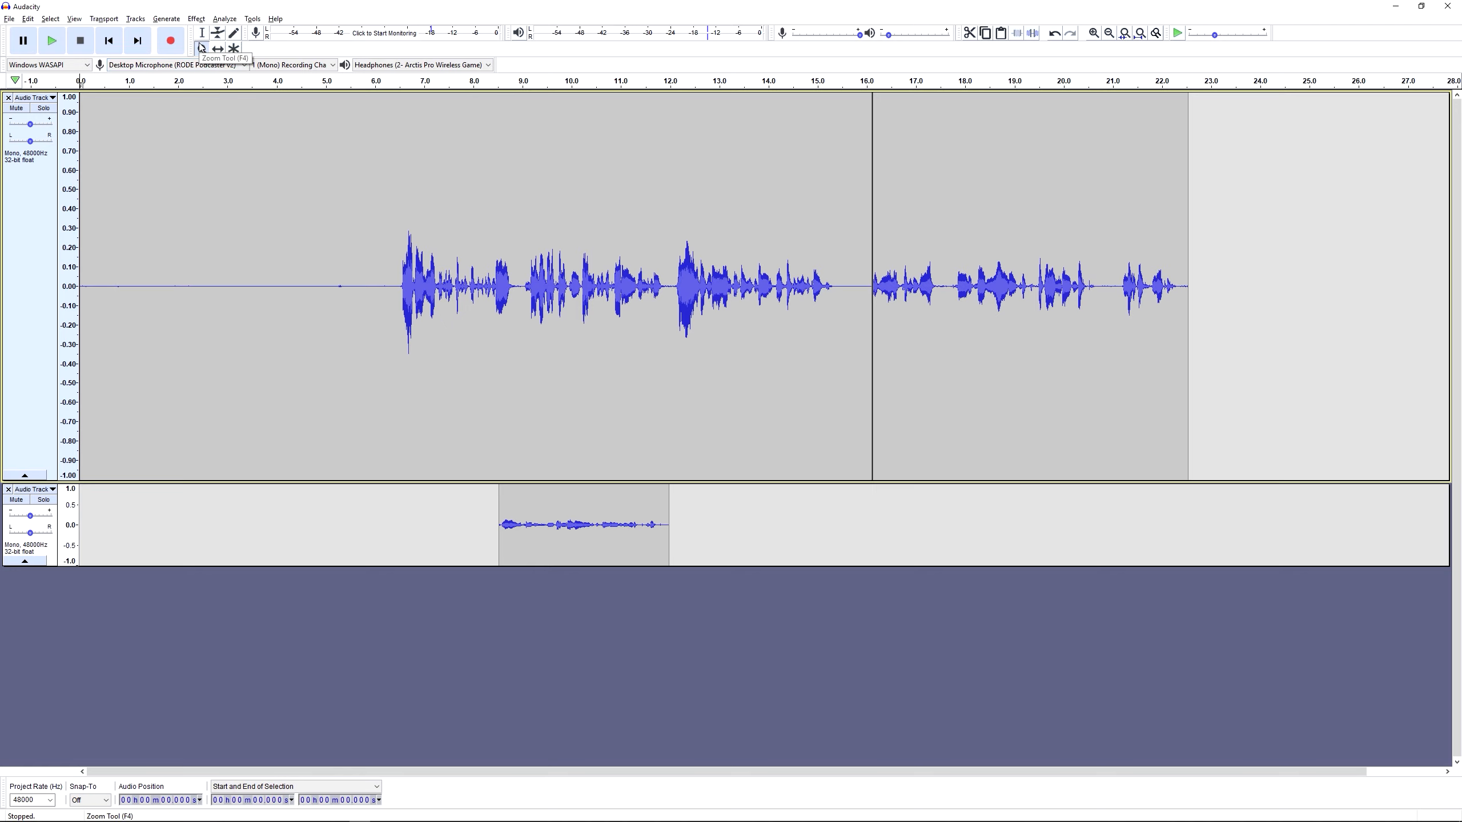
left_click(454, 245)
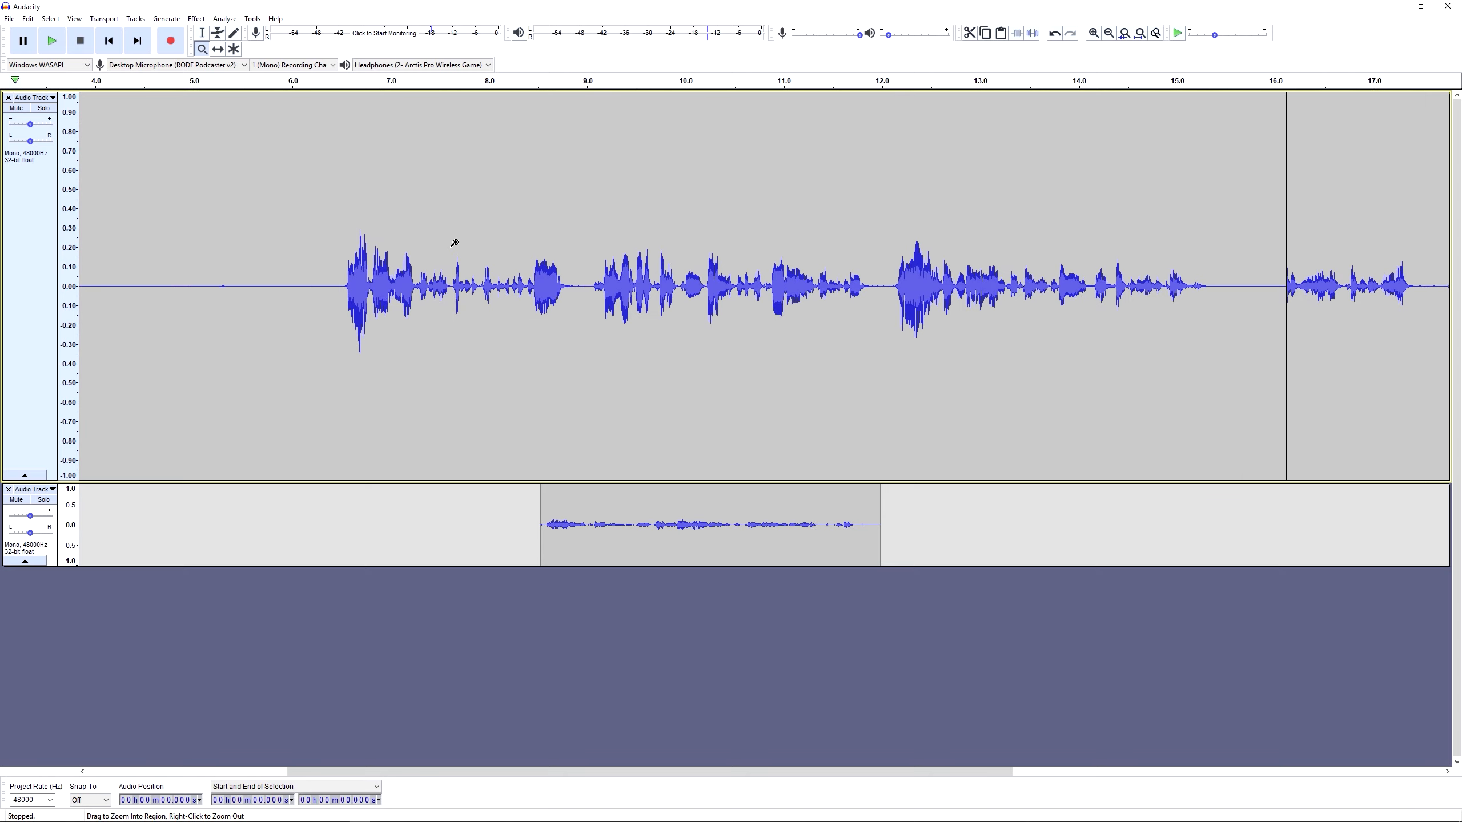
left_click(454, 241)
left_click(449, 228)
left_click(451, 225)
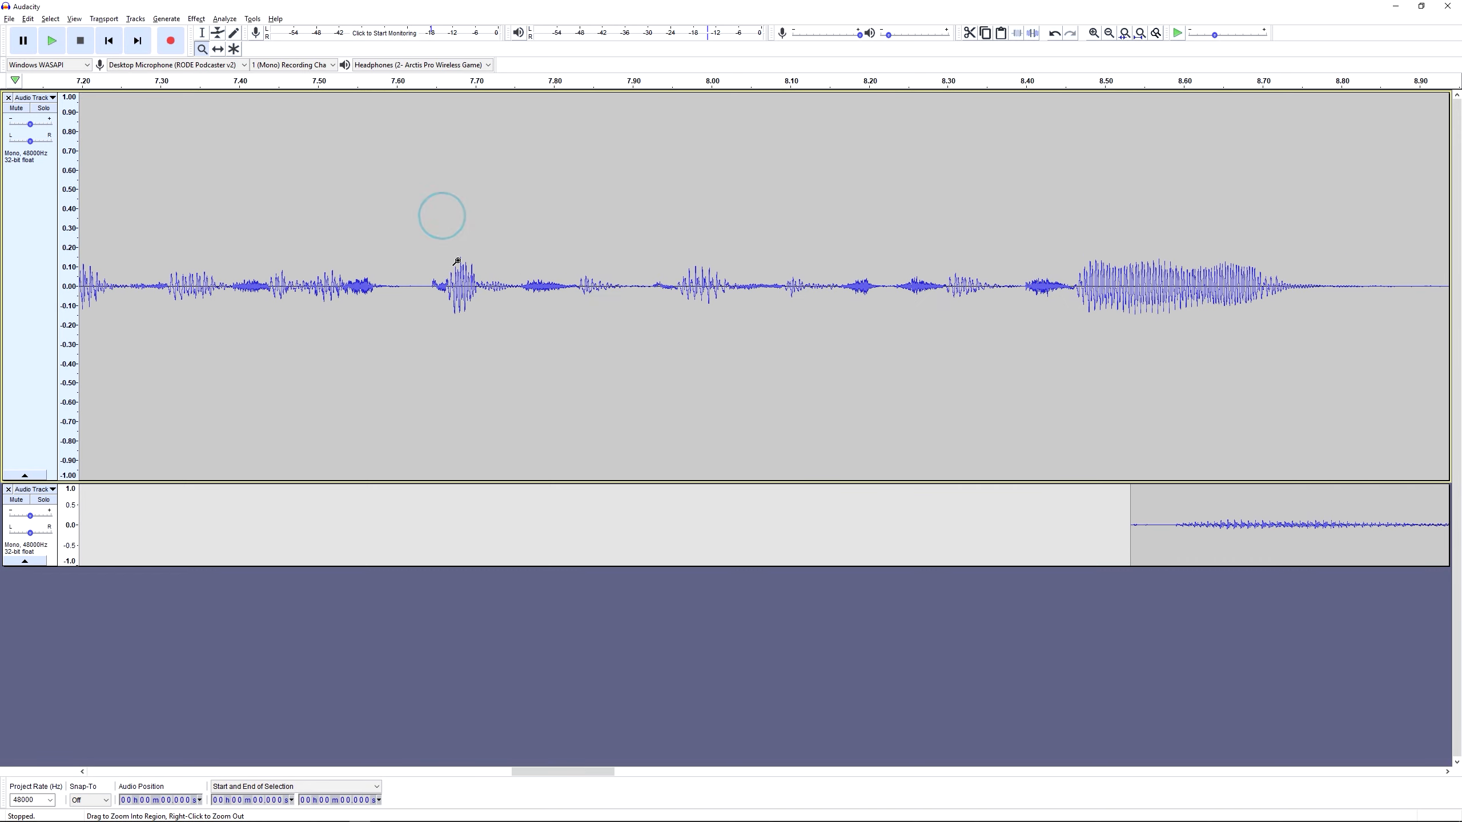
left_click(465, 203)
left_click(446, 228)
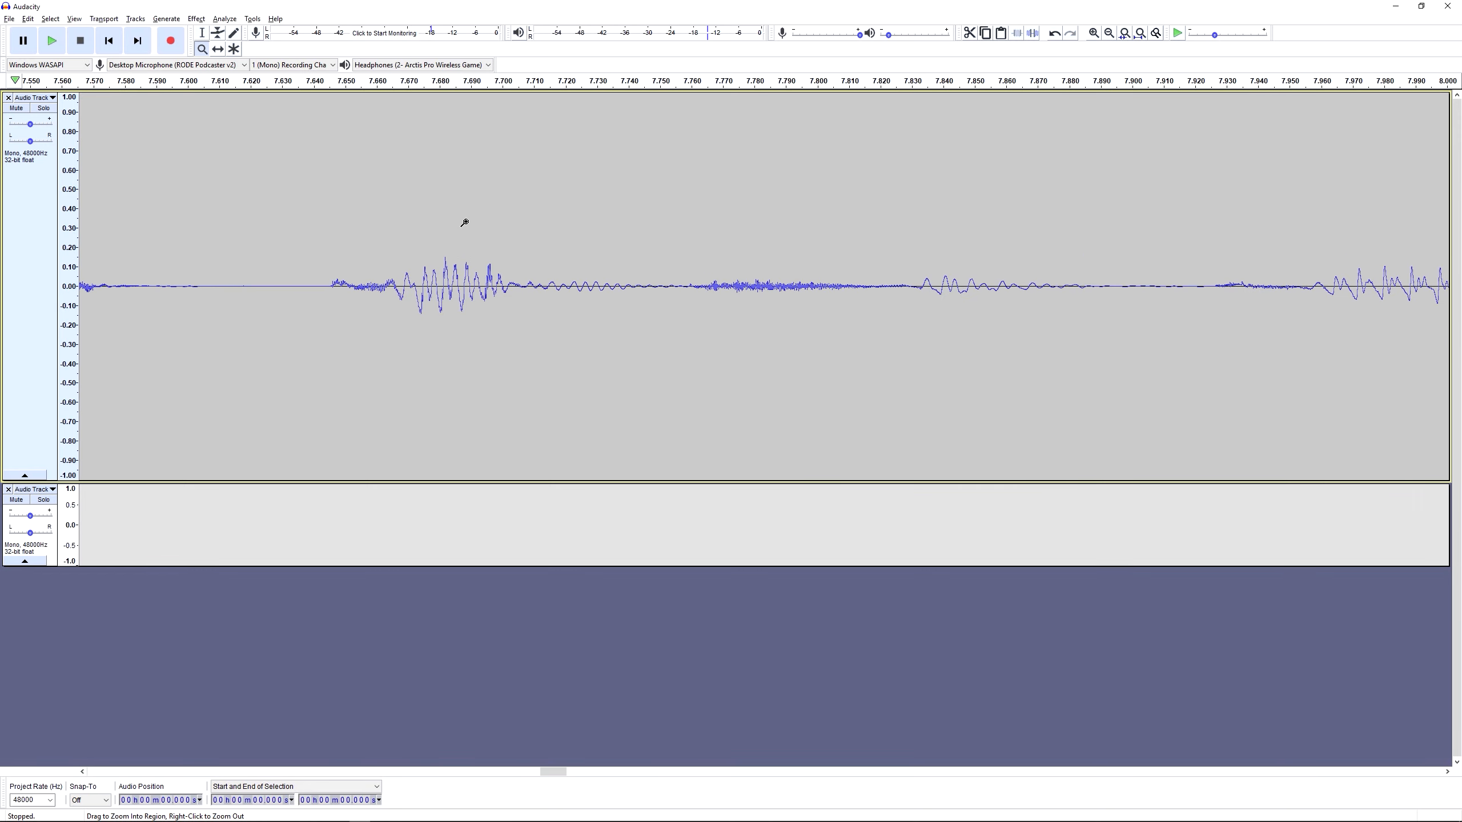
Zoom back out from the waveform around 7.7 s until the timeline spans roughly 6 to 12.5 s.
right_click(436, 213)
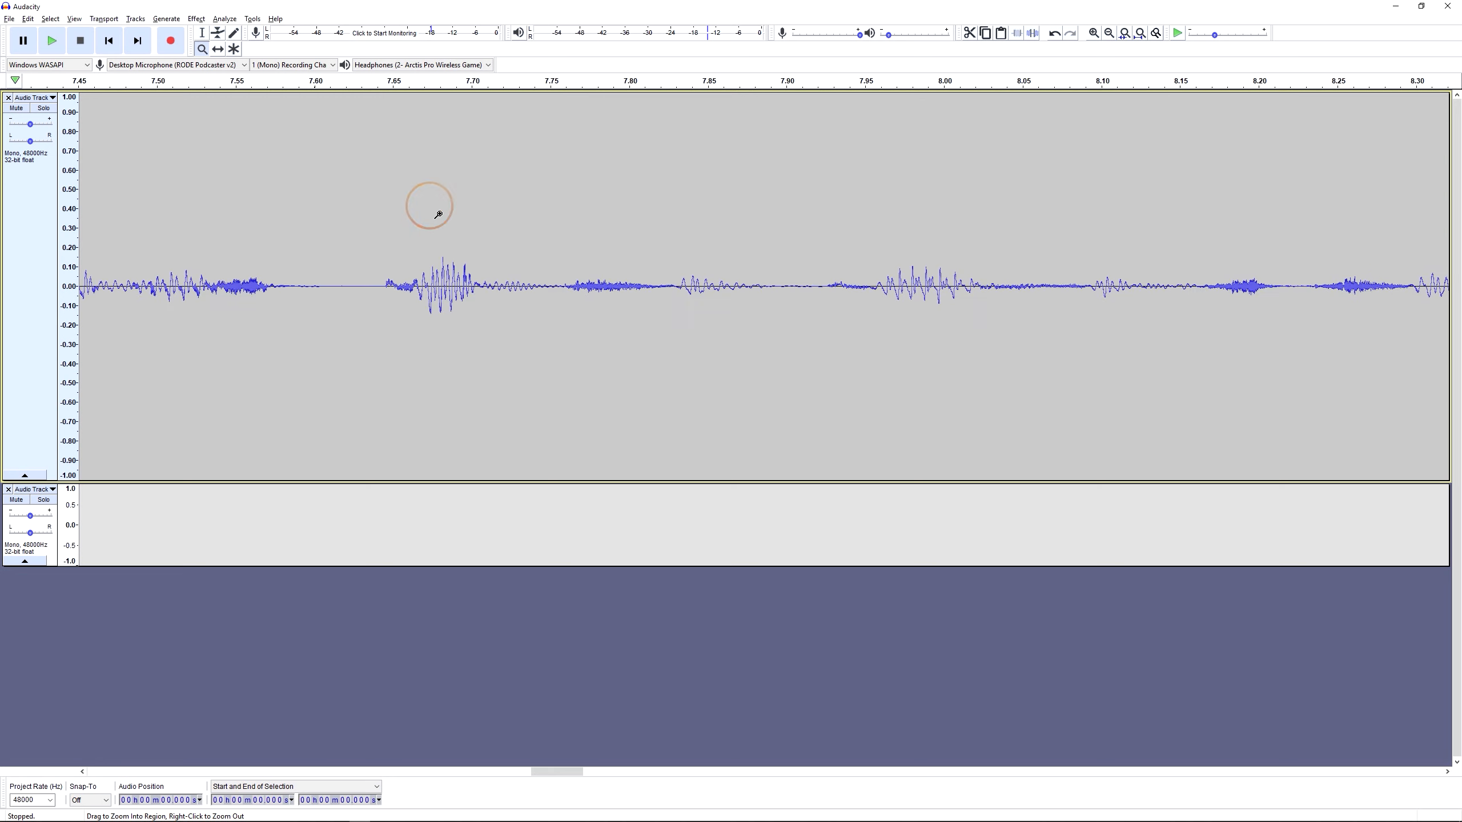
right_click(427, 201)
right_click(423, 222)
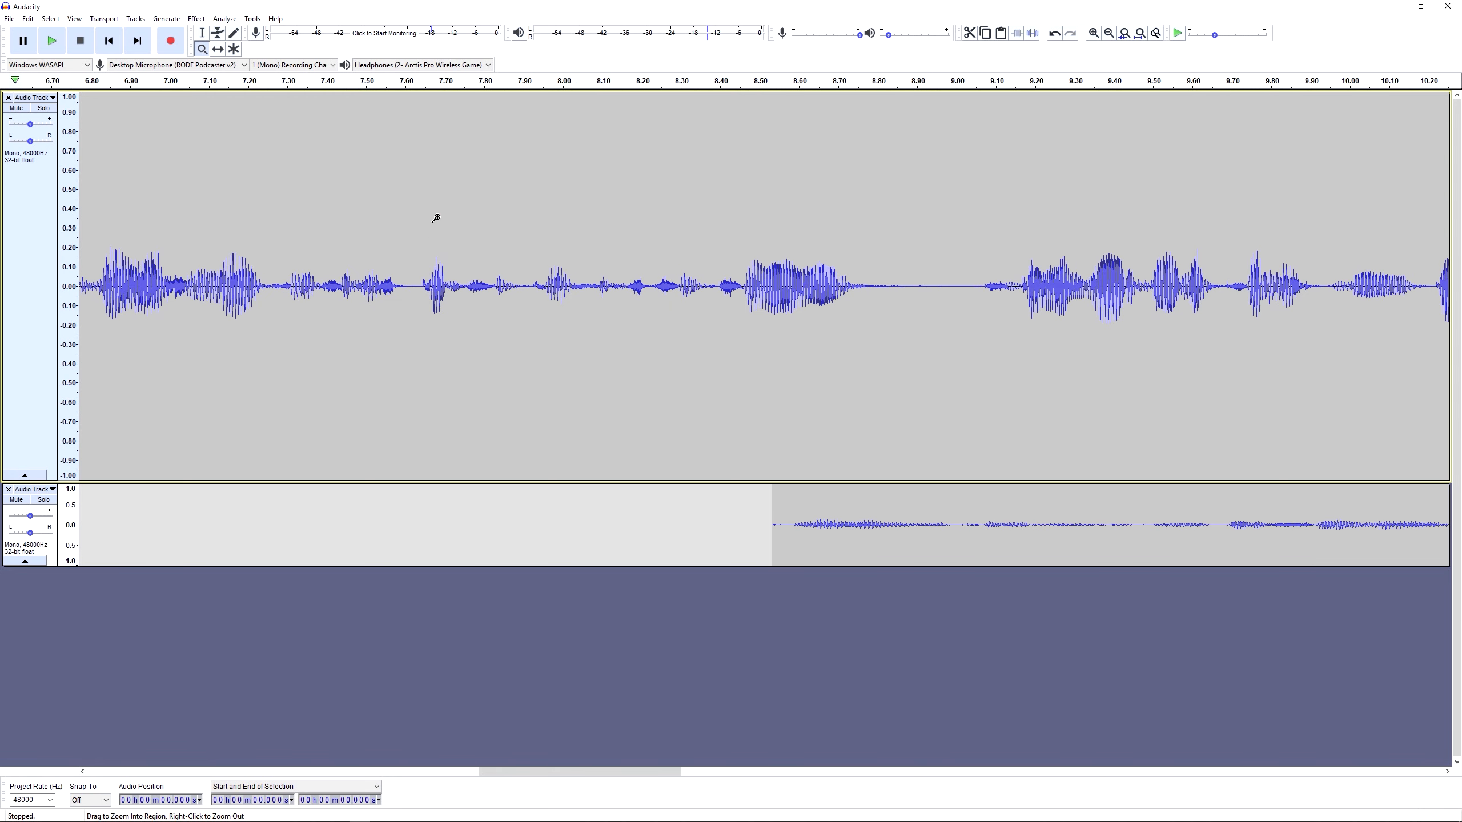
right_click(427, 209)
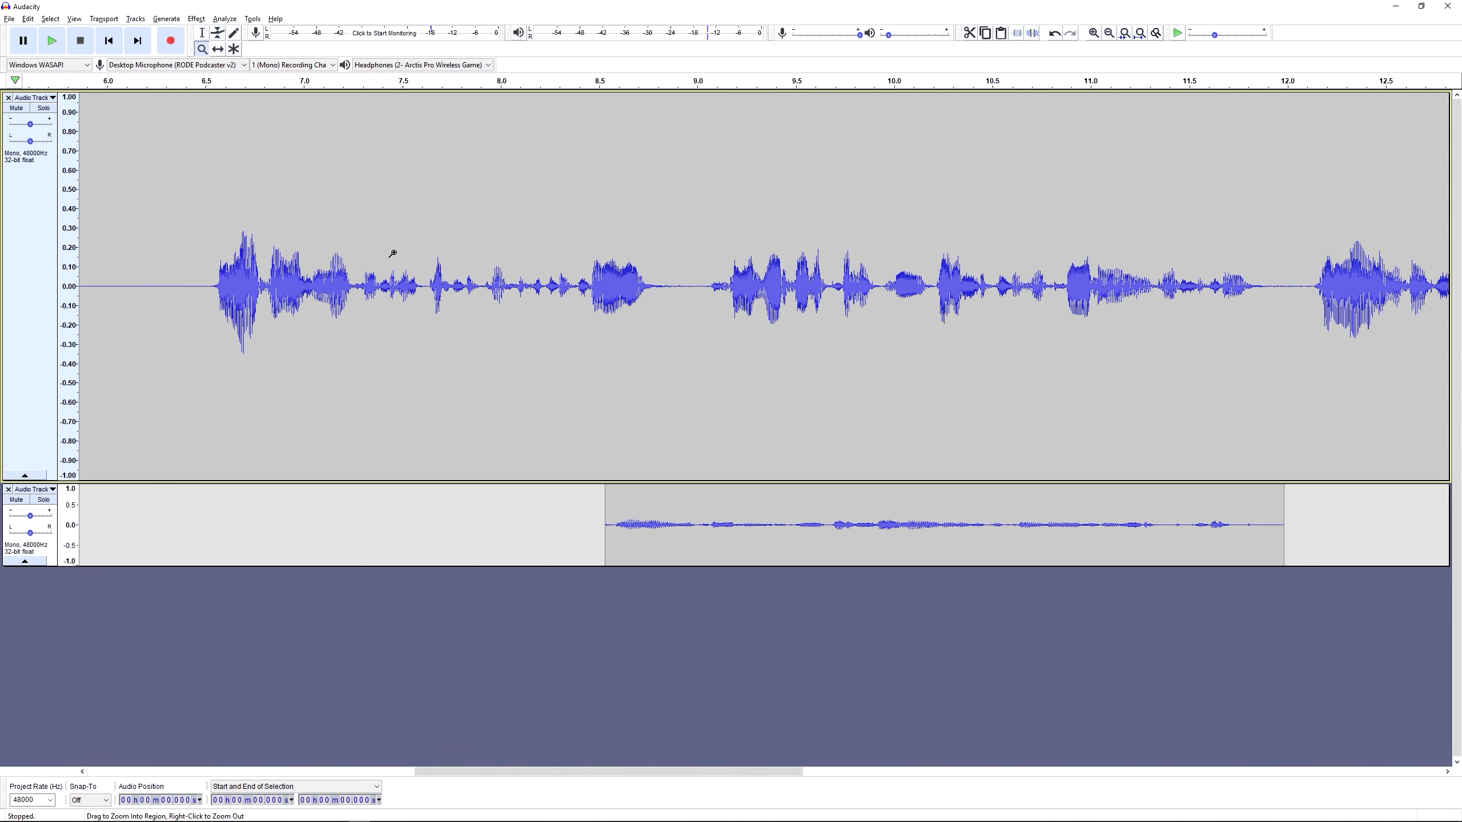
Switch to the Selection tool, place the cursor at about 7.36 s on the first track and zoom in around it.
left_click(201, 35)
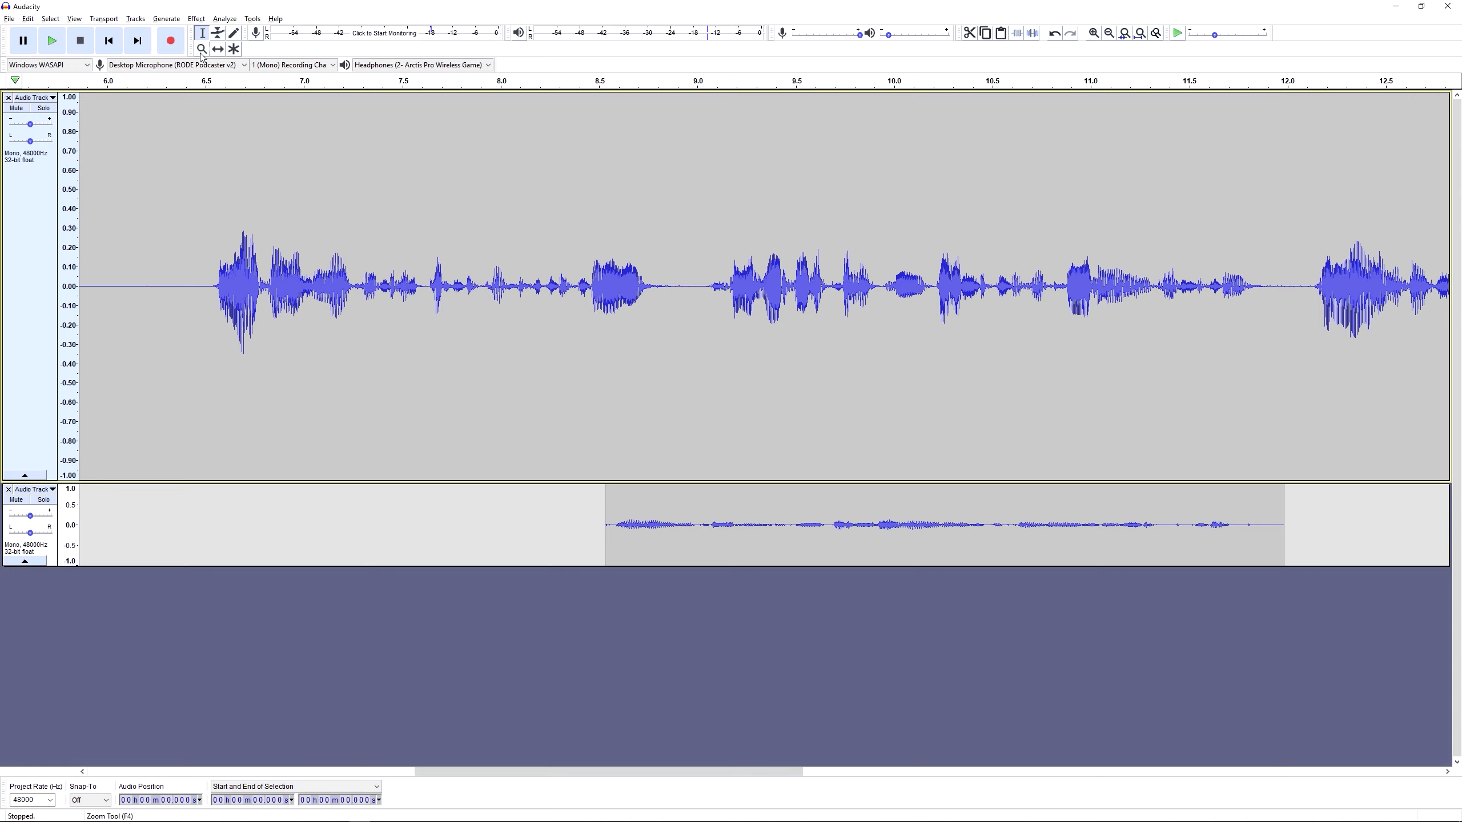
left_click(374, 230)
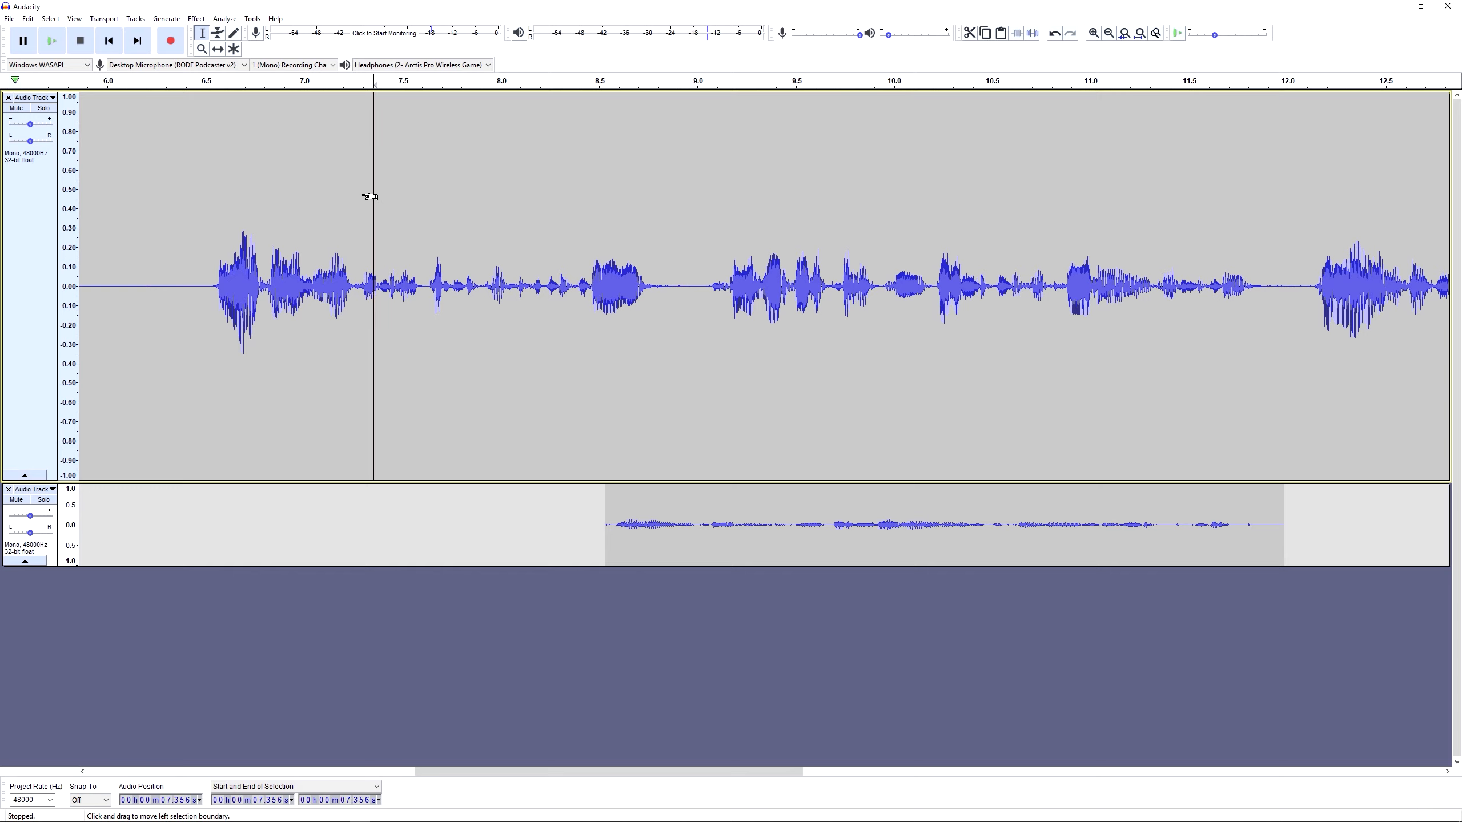
key("ctrl+1")
key("ctrl+1")
key("ctrl+1")
key("ctrl+1")
key("ctrl+1")
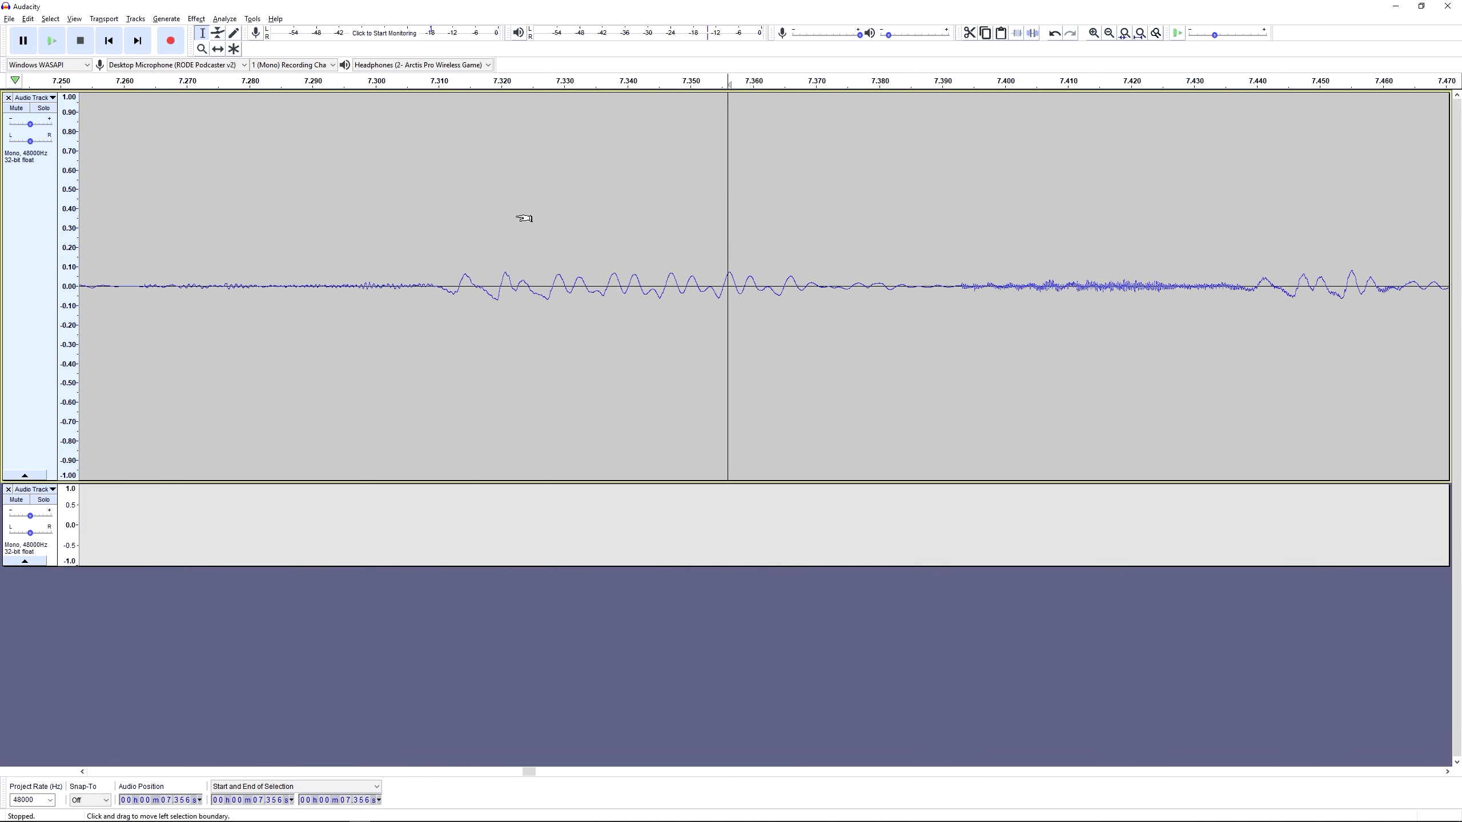
Zoom in and out around different points of the first track's waveform until individual samples near 7.356 s can be examined.
scroll(524, 218, "up", 3, "ctrl")
scroll(523, 218, "down", 3, "ctrl")
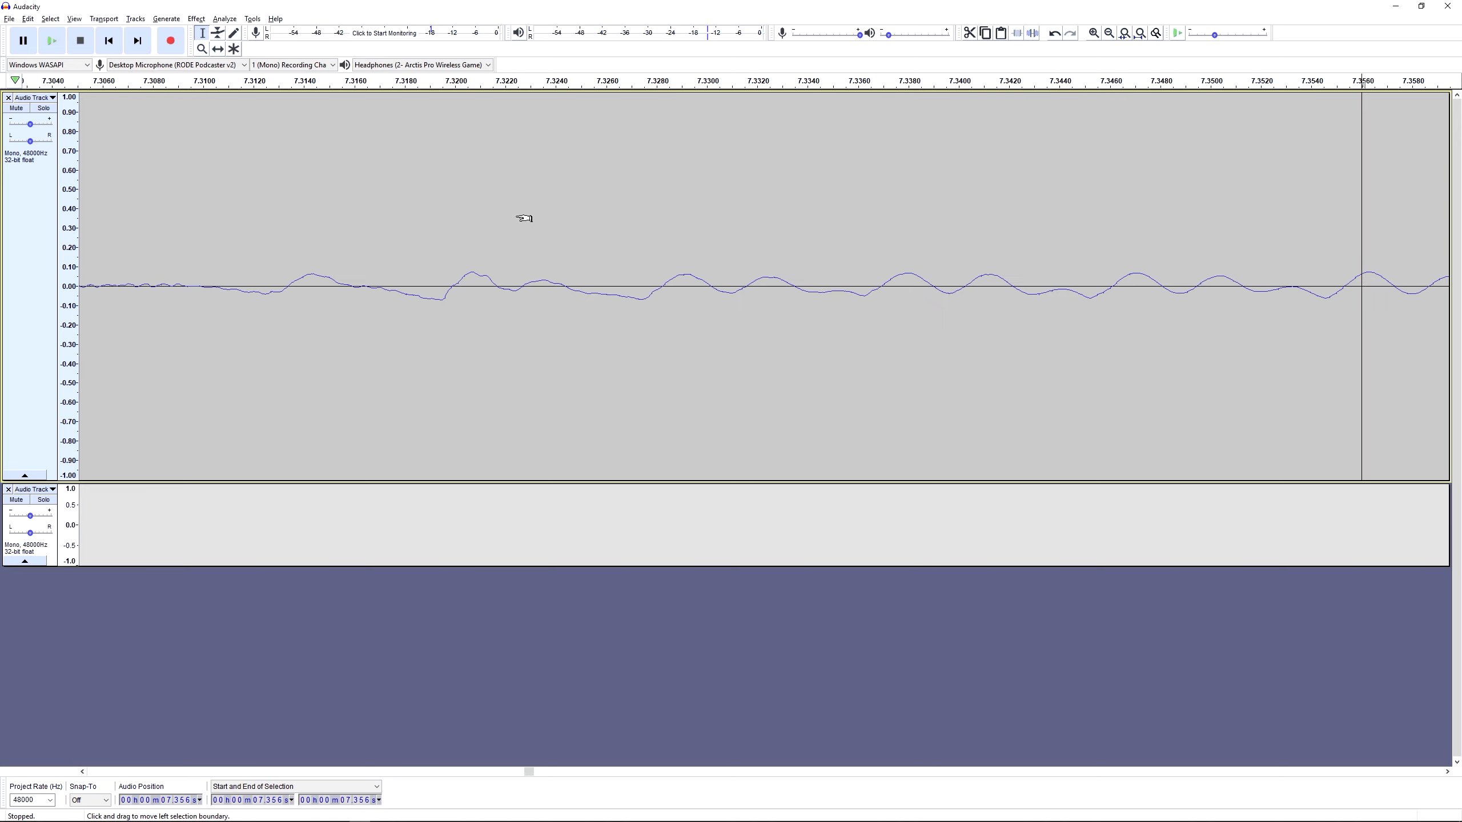
scroll(524, 218, "up", 2, "ctrl")
scroll(1109, 200, "up", 2, "ctrl")
scroll(627, 251, "down", 4, "ctrl")
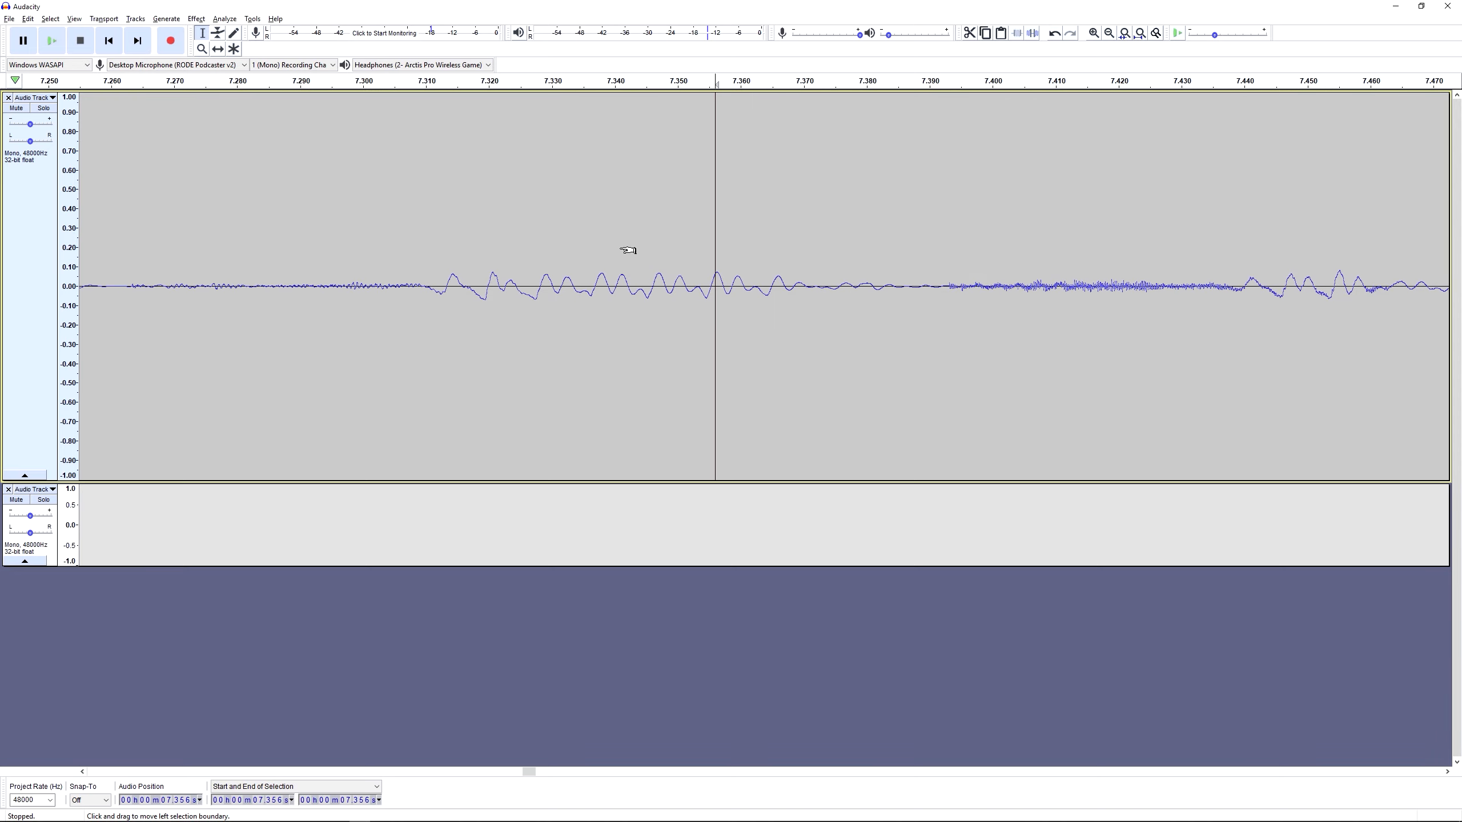
scroll(492, 236, "up", 2, "ctrl")
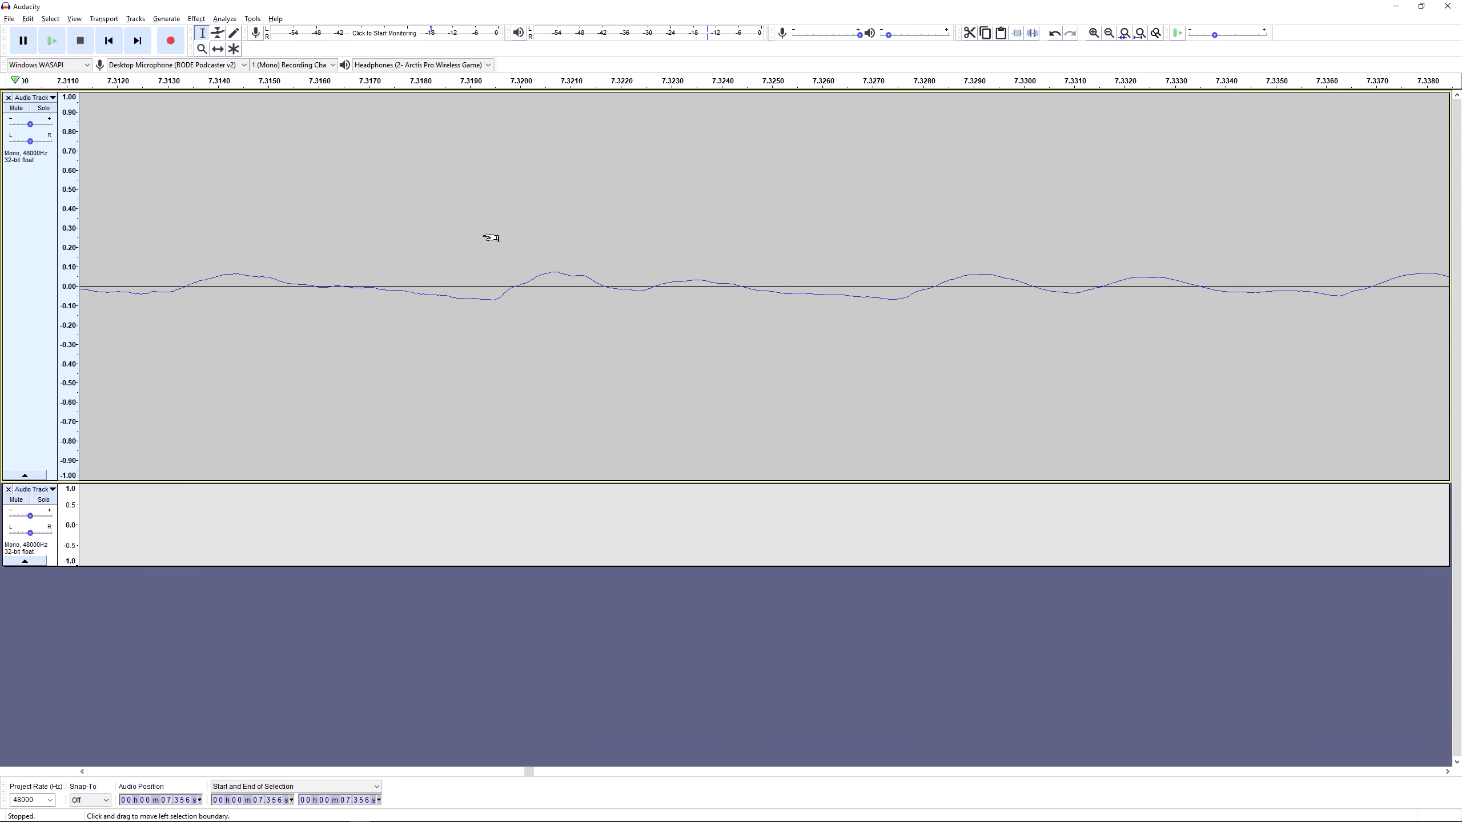
scroll(877, 249, "up", 2, "ctrl")
scroll(913, 252, "down", 4, "ctrl")
scroll(1086, 237, "up", 7, "ctrl")
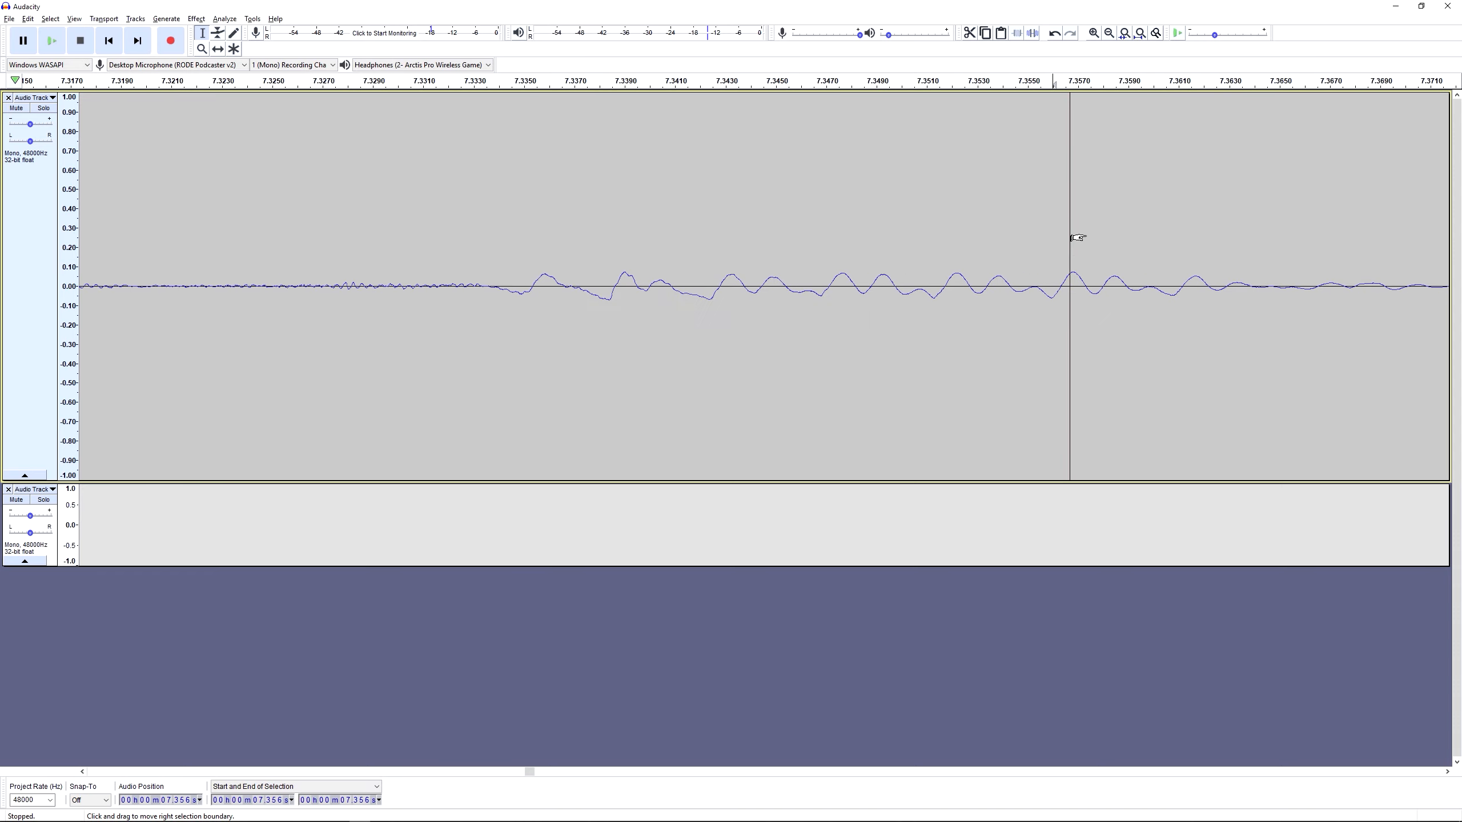
scroll(532, 235, "down", 4, "ctrl")
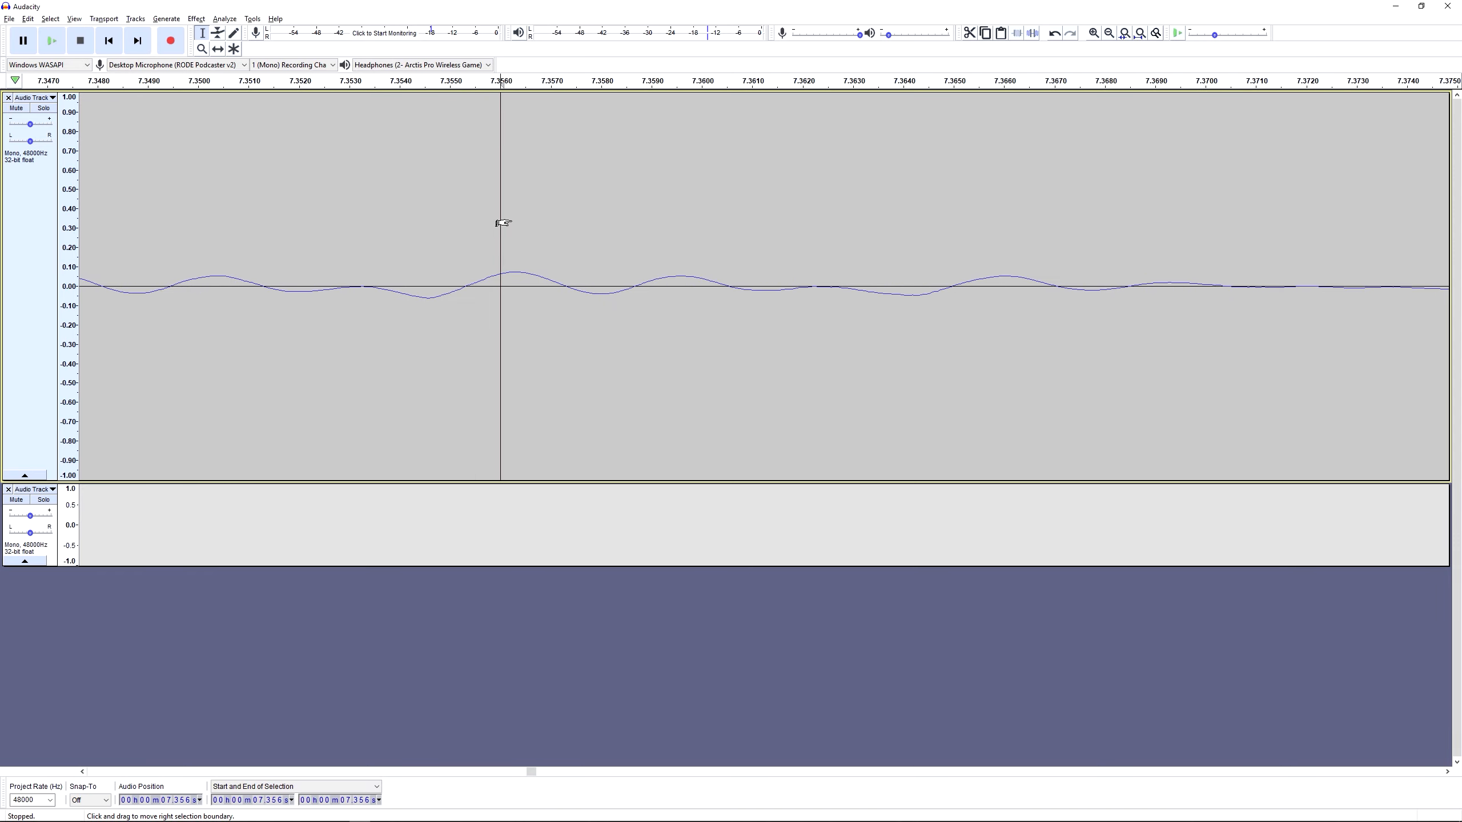
scroll(498, 223, "up", 2, "ctrl")
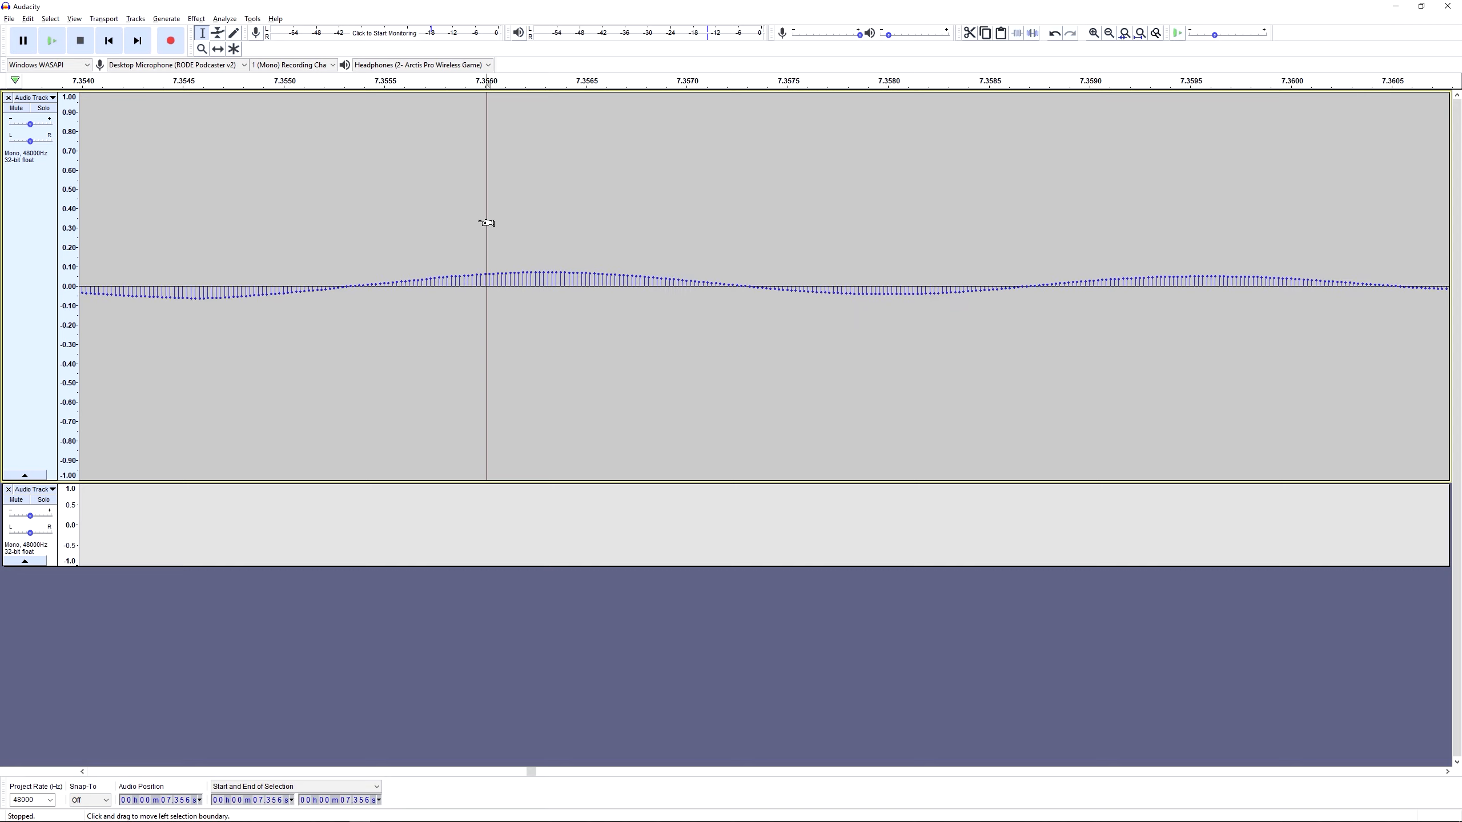
scroll(487, 222, "up", 2, "ctrl")
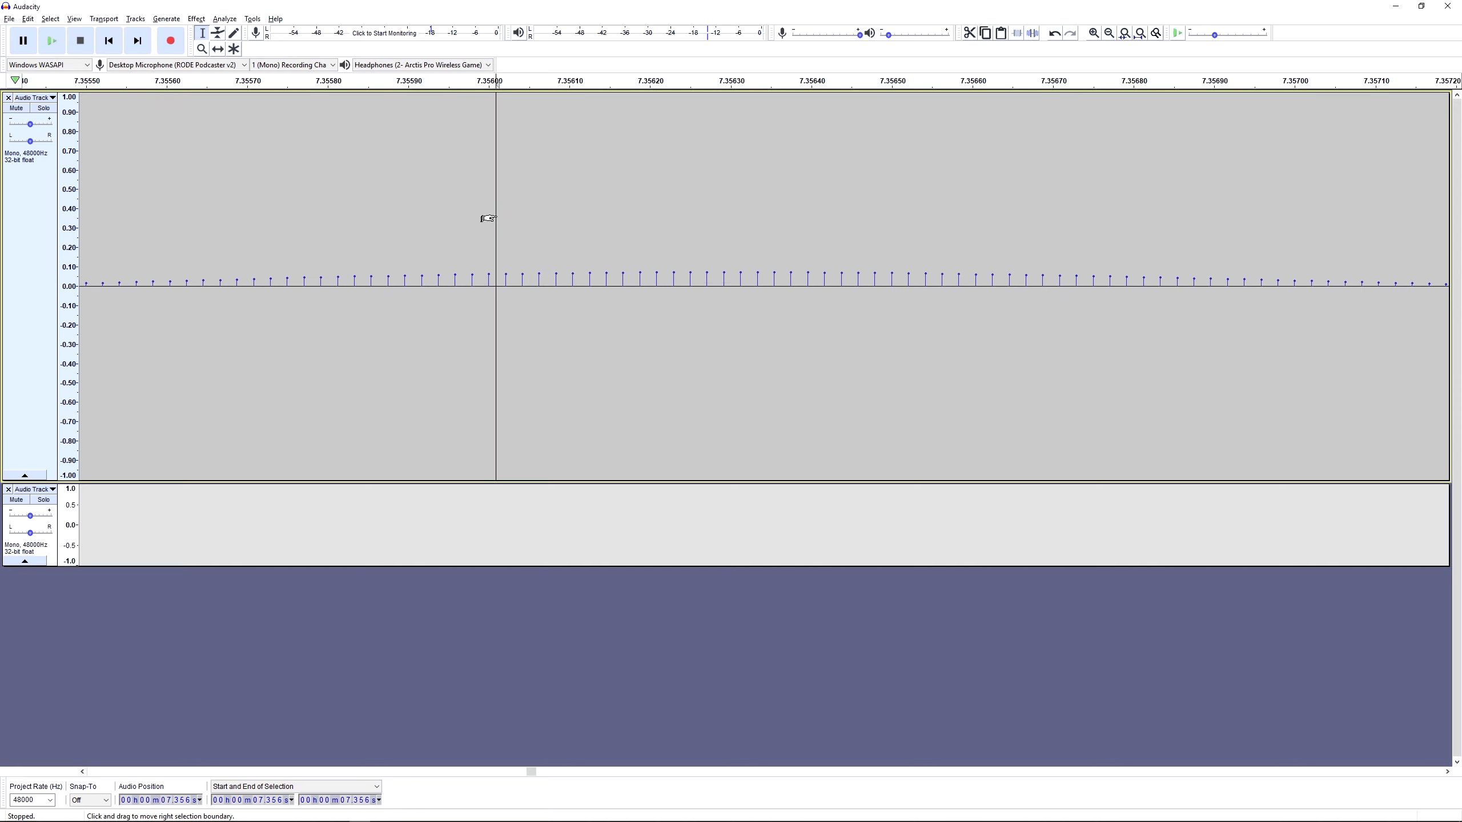
Zoom far out from the sample-level view and return to the start of the project.
scroll(493, 215, "down", 6, "ctrl")
scroll(493, 215, "down", 11, "ctrl")
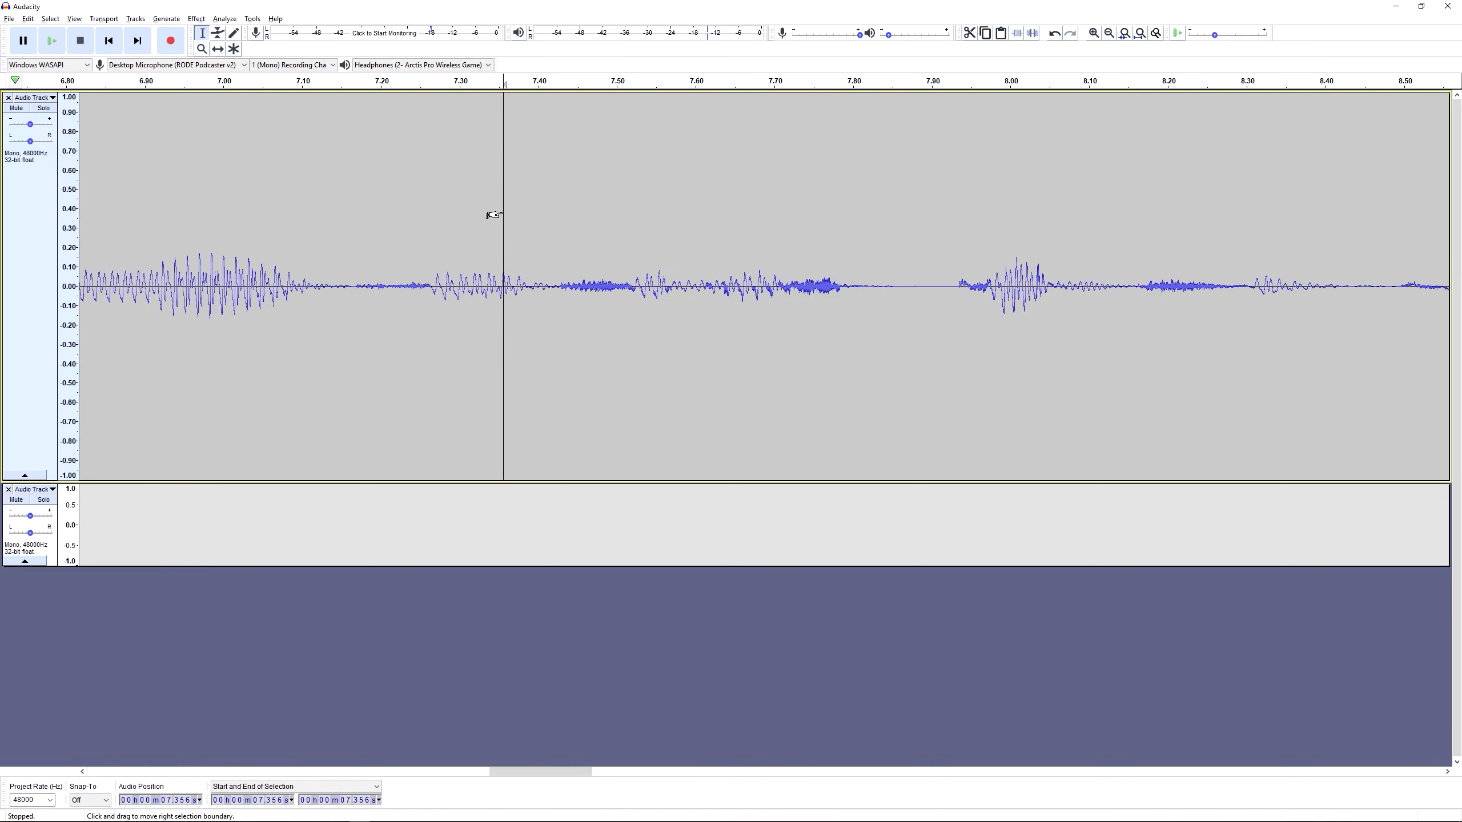
scroll(190, 247, "up", 2, "ctrl")
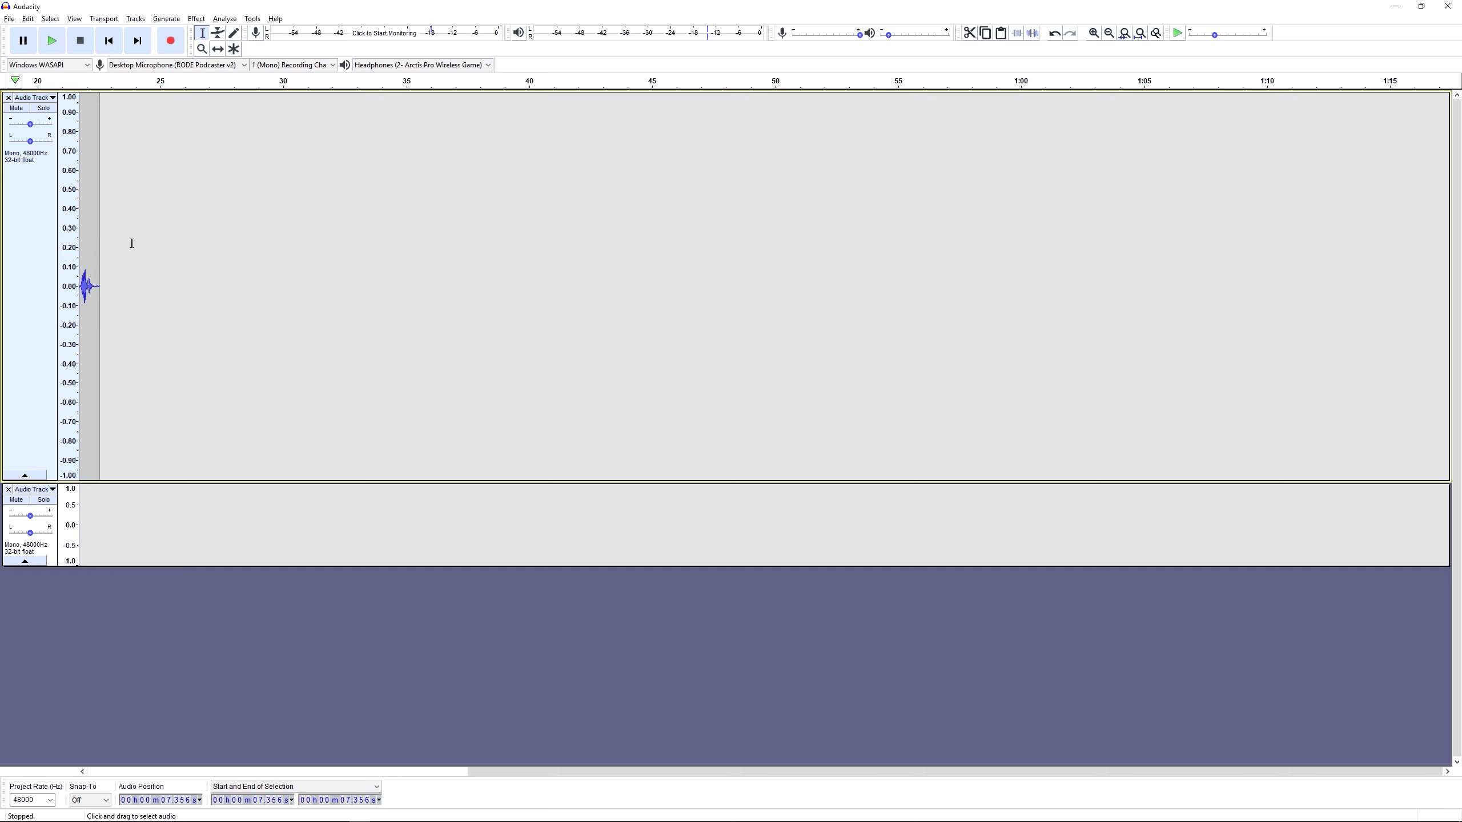
left_click(109, 41)
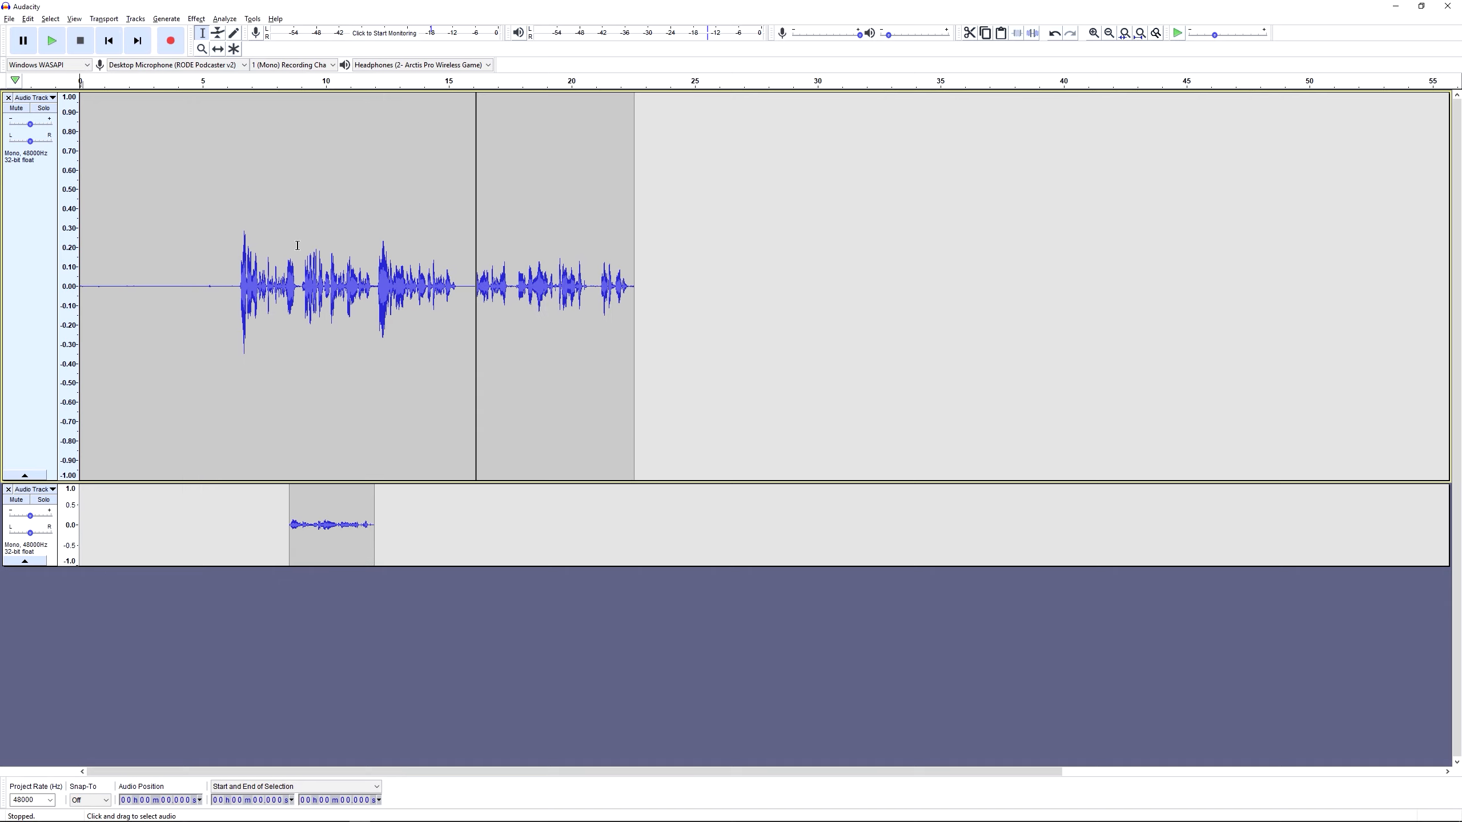
Place the cursor at about 7.83 s on the first track and zoom in on it until the timeline spans about 7.77 to 7.88 s.
left_click(272, 197)
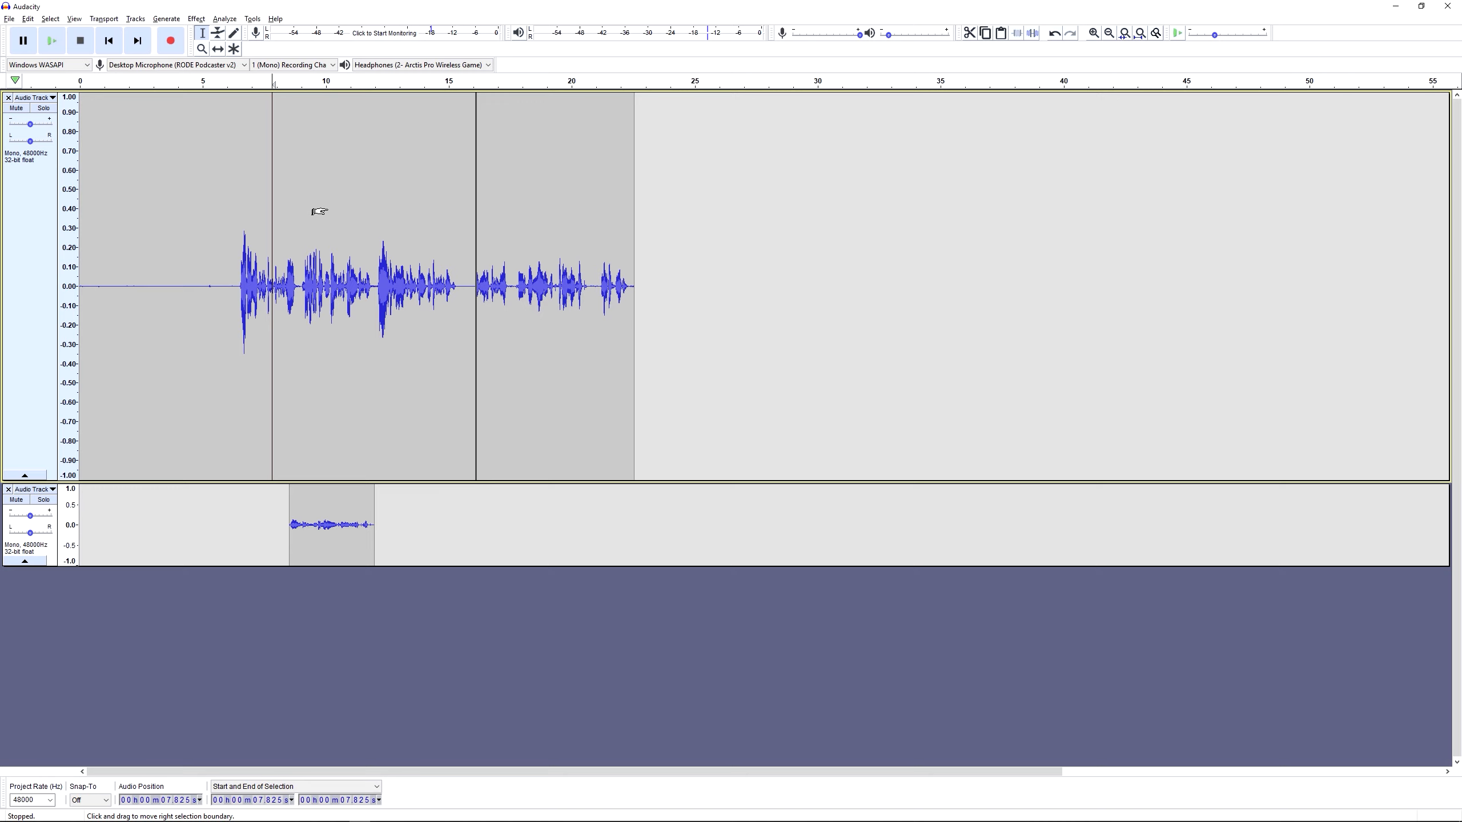
key("ctrl+1")
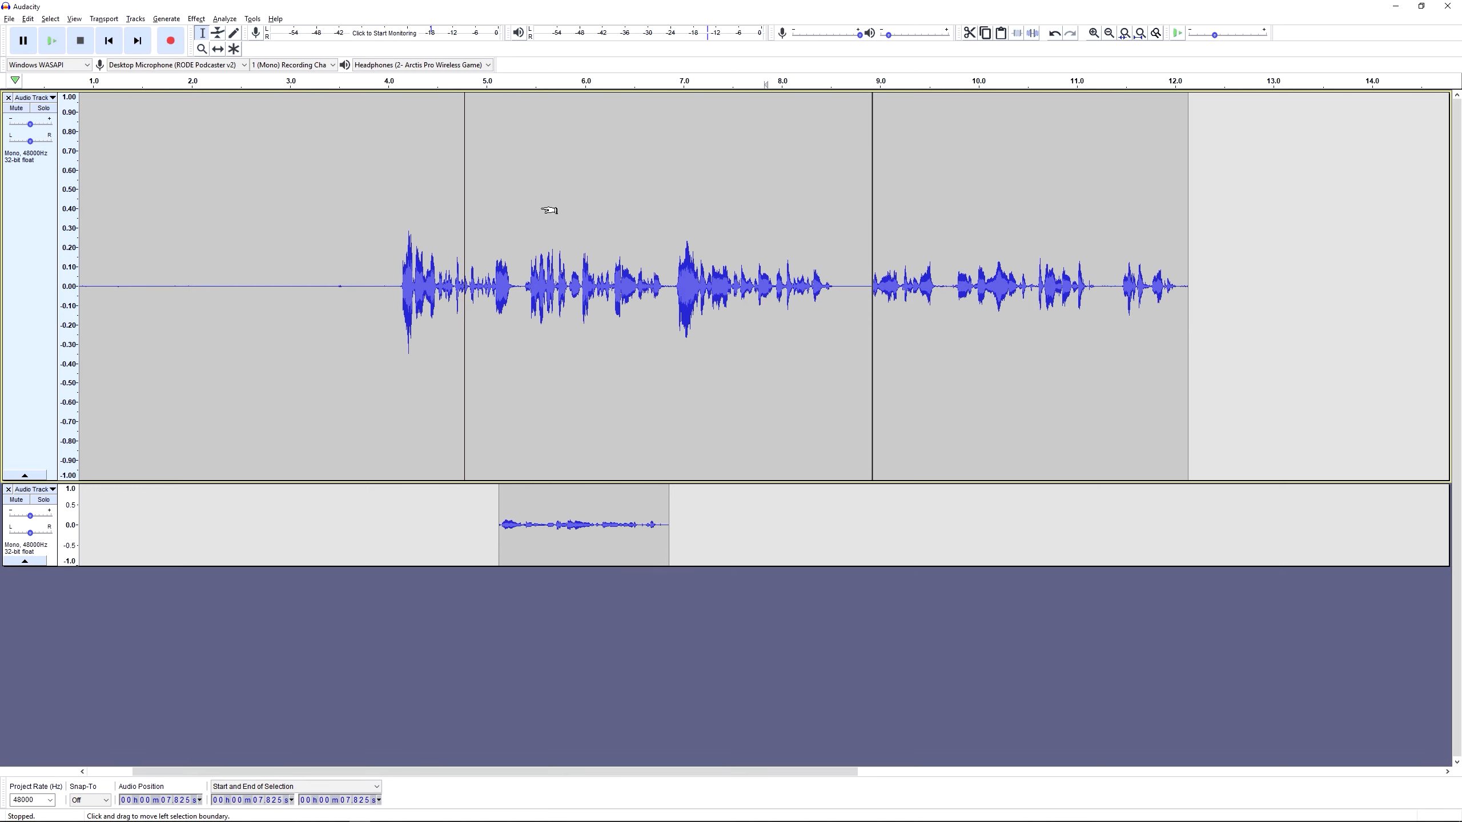
key("ctrl+1")
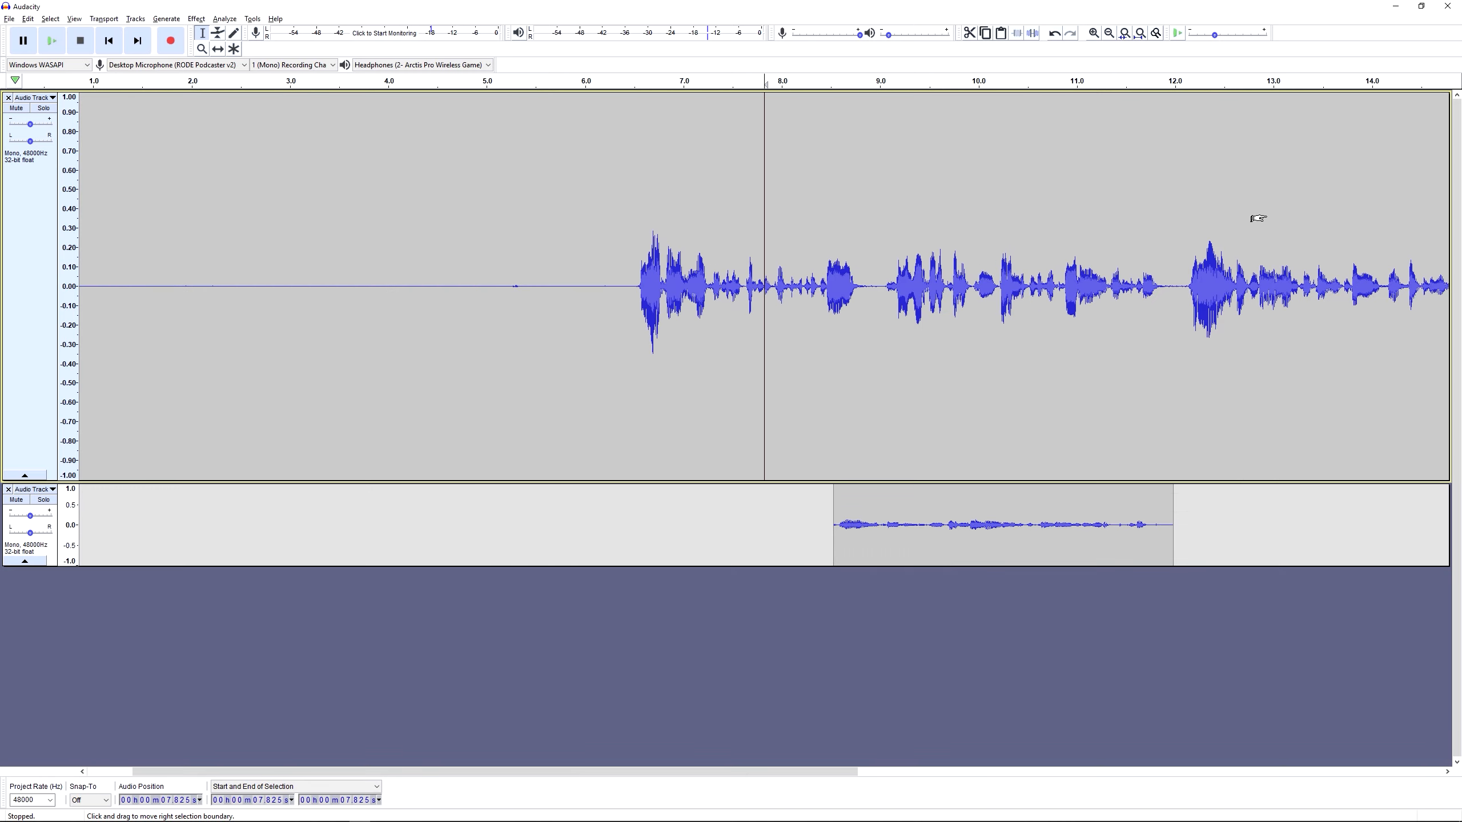
key("ctrl+1")
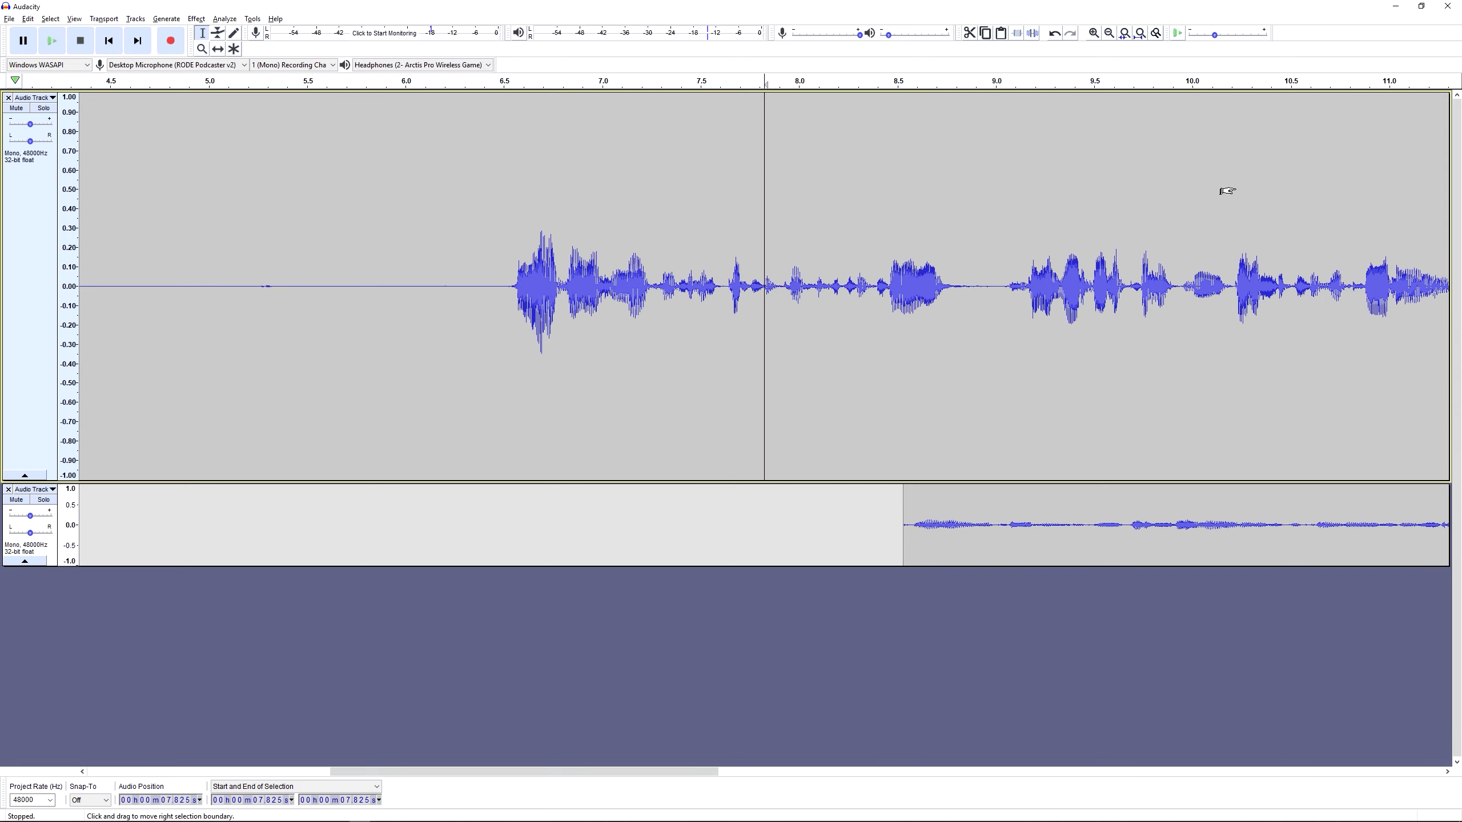
key("ctrl+1")
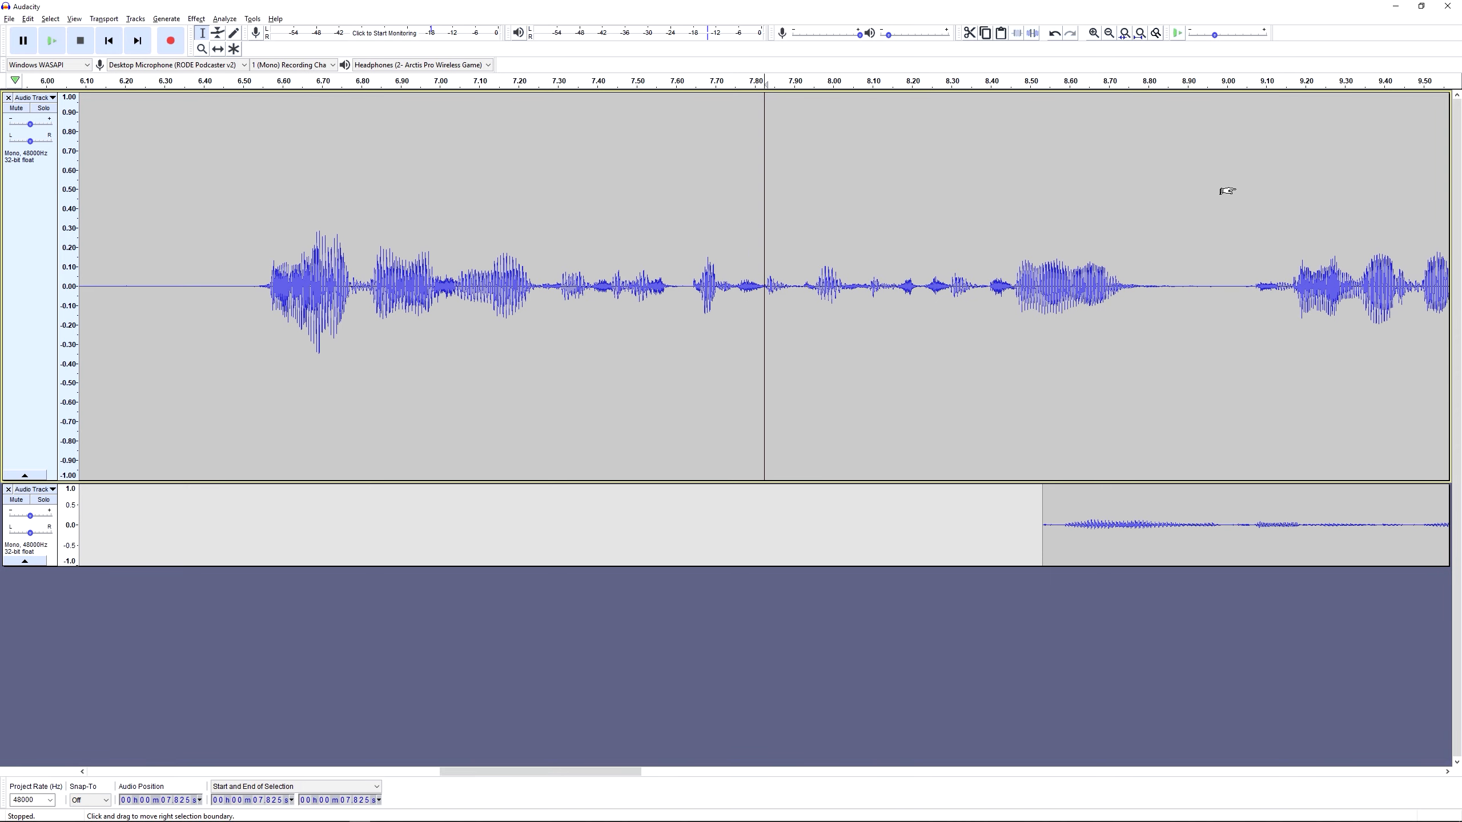
key("ctrl+1")
key("ctrl+1")
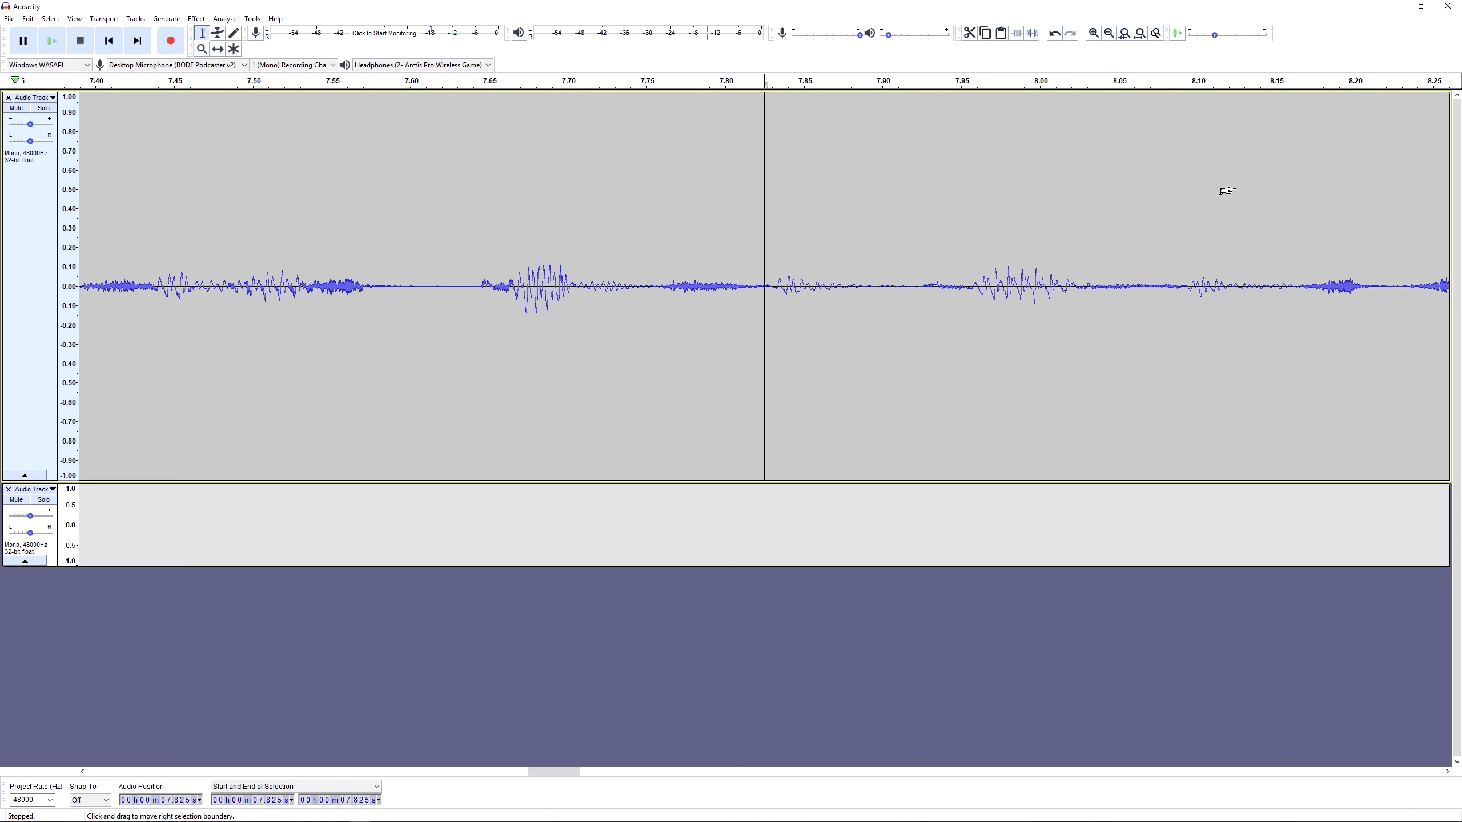
key("ctrl+1")
key("ctrl+1")
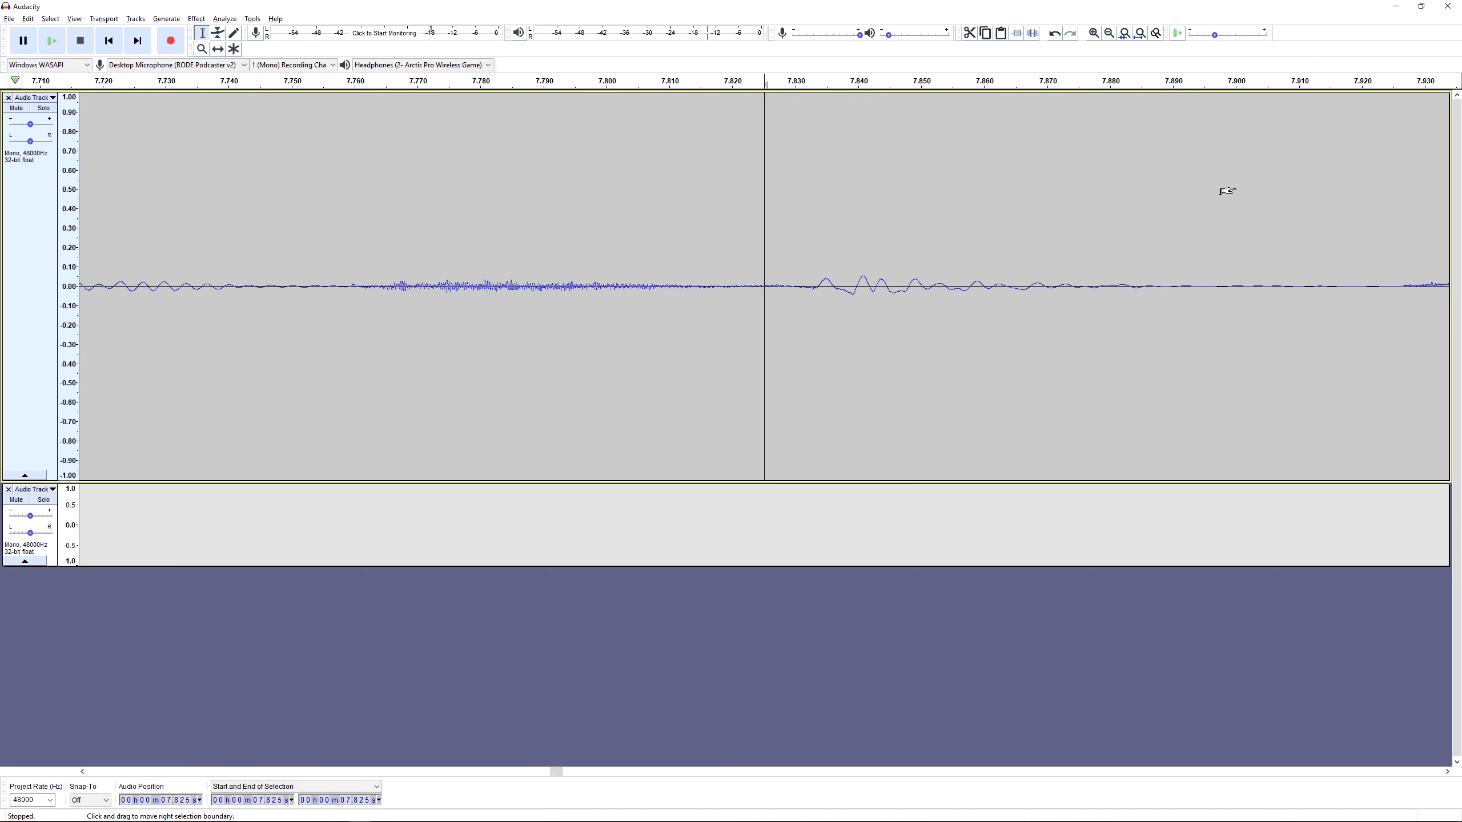
key("ctrl+1")
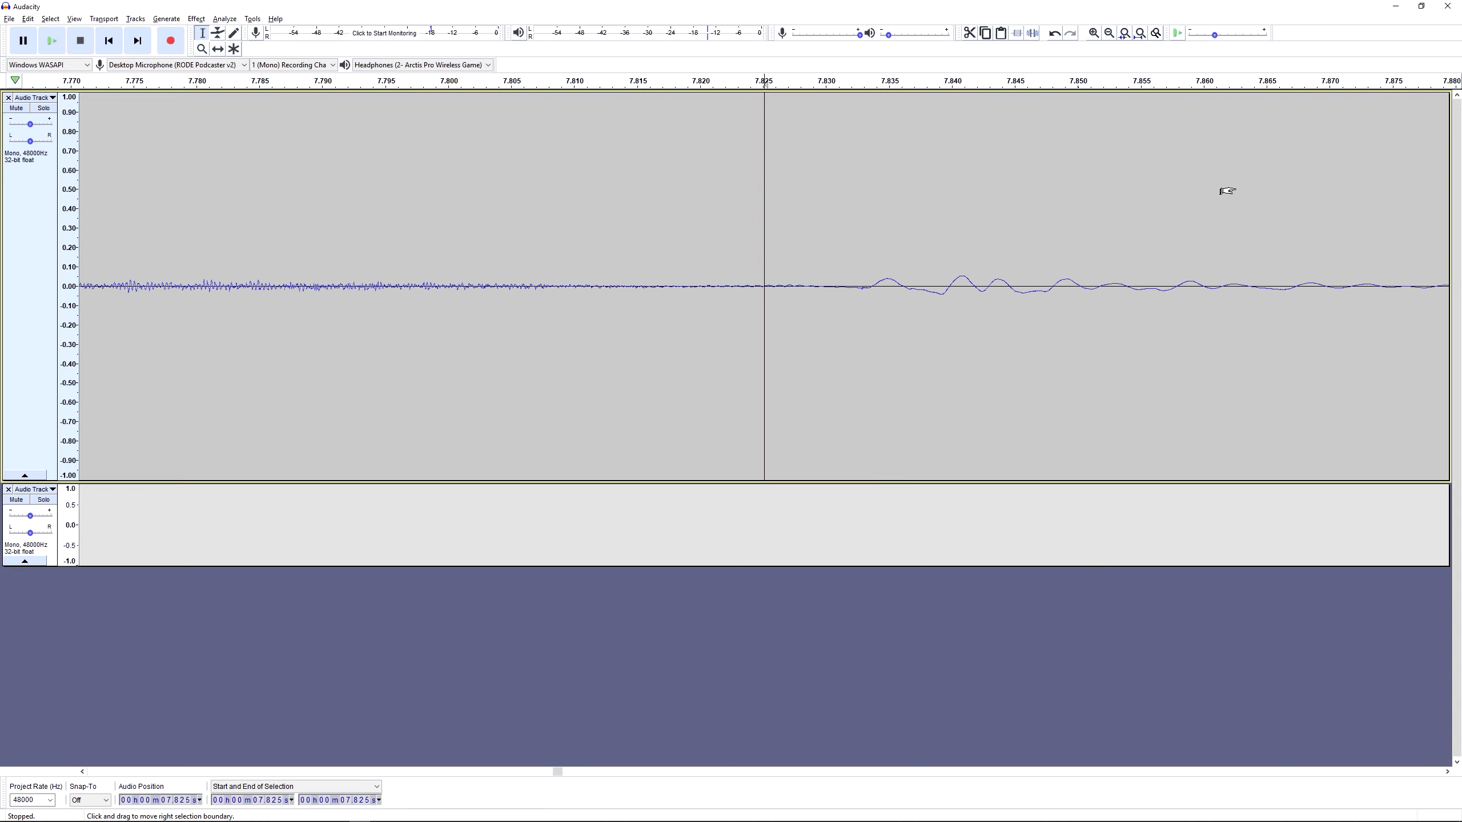
Zoom back out from the cursor in stages, zoom in once more, and fit the whole project to the window width.
key("ctrl+3")
key("ctrl+3")
key("ctrl+3")
key("ctrl+3")
key("ctrl+3")
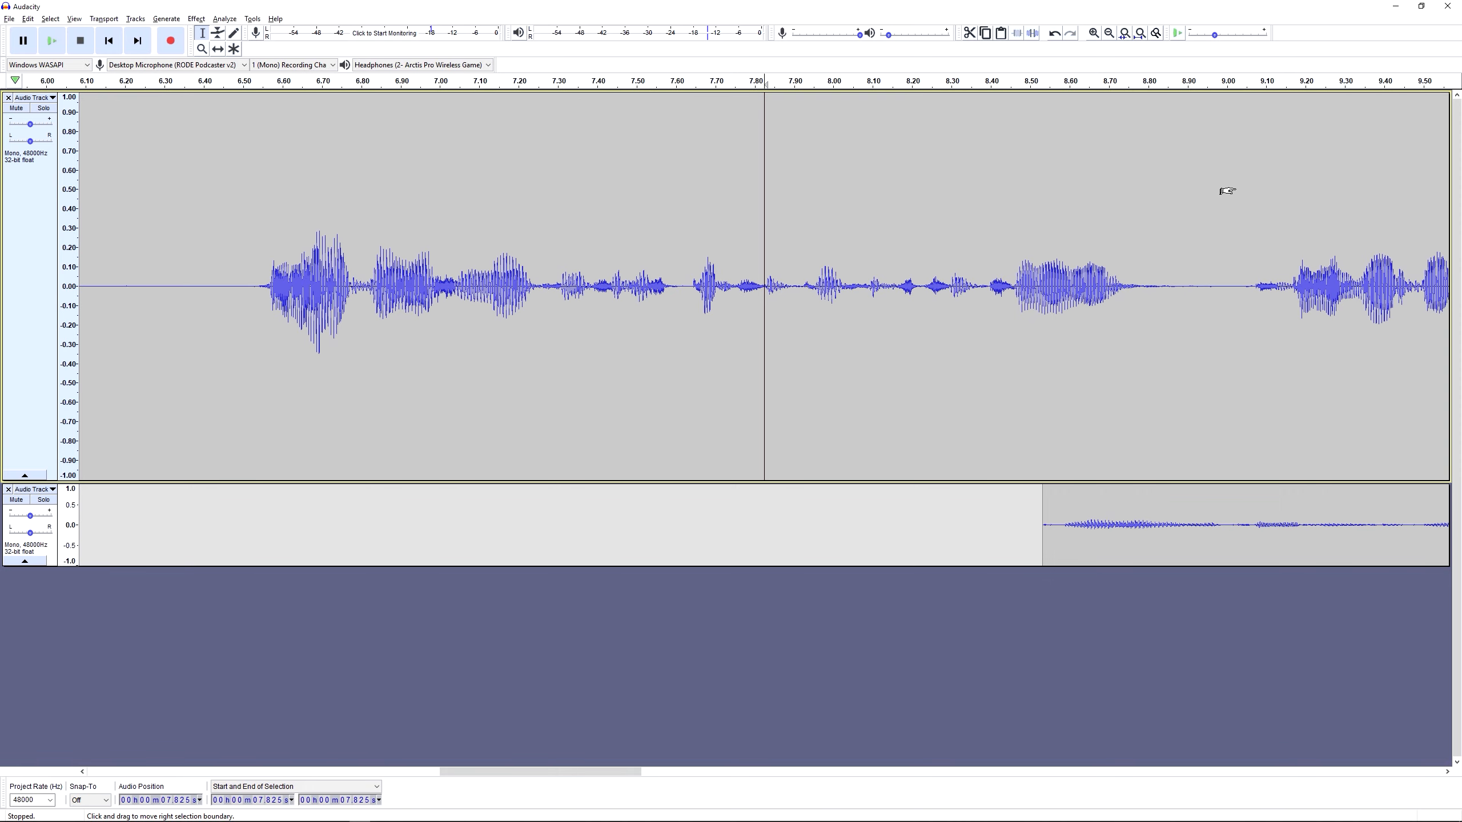
key("ctrl+1")
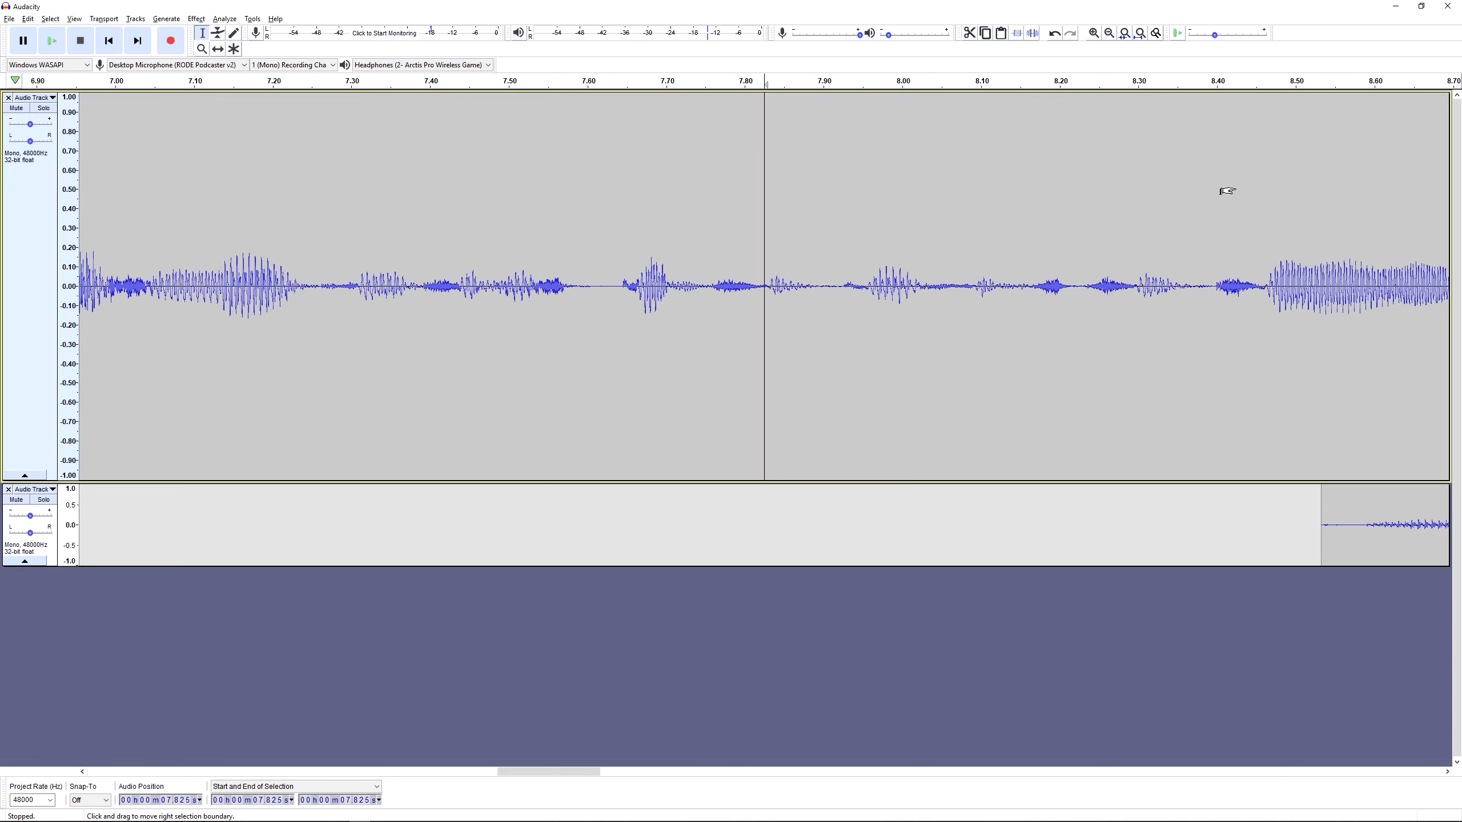
key("ctrl+f")
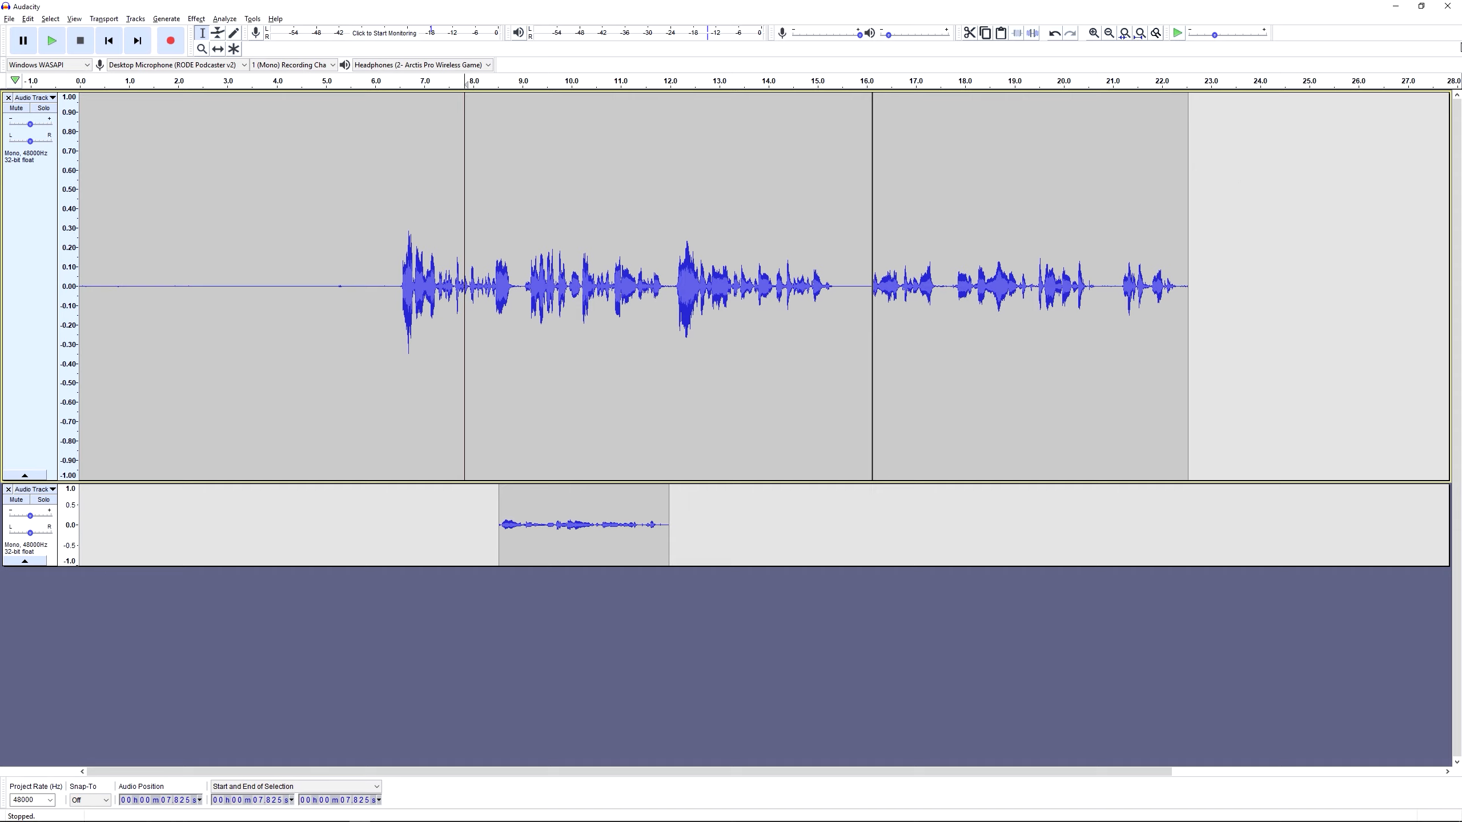
Delete the clip from about 16.1 to 22.5 s on the first track and remove the second track.
double_click(986, 181)
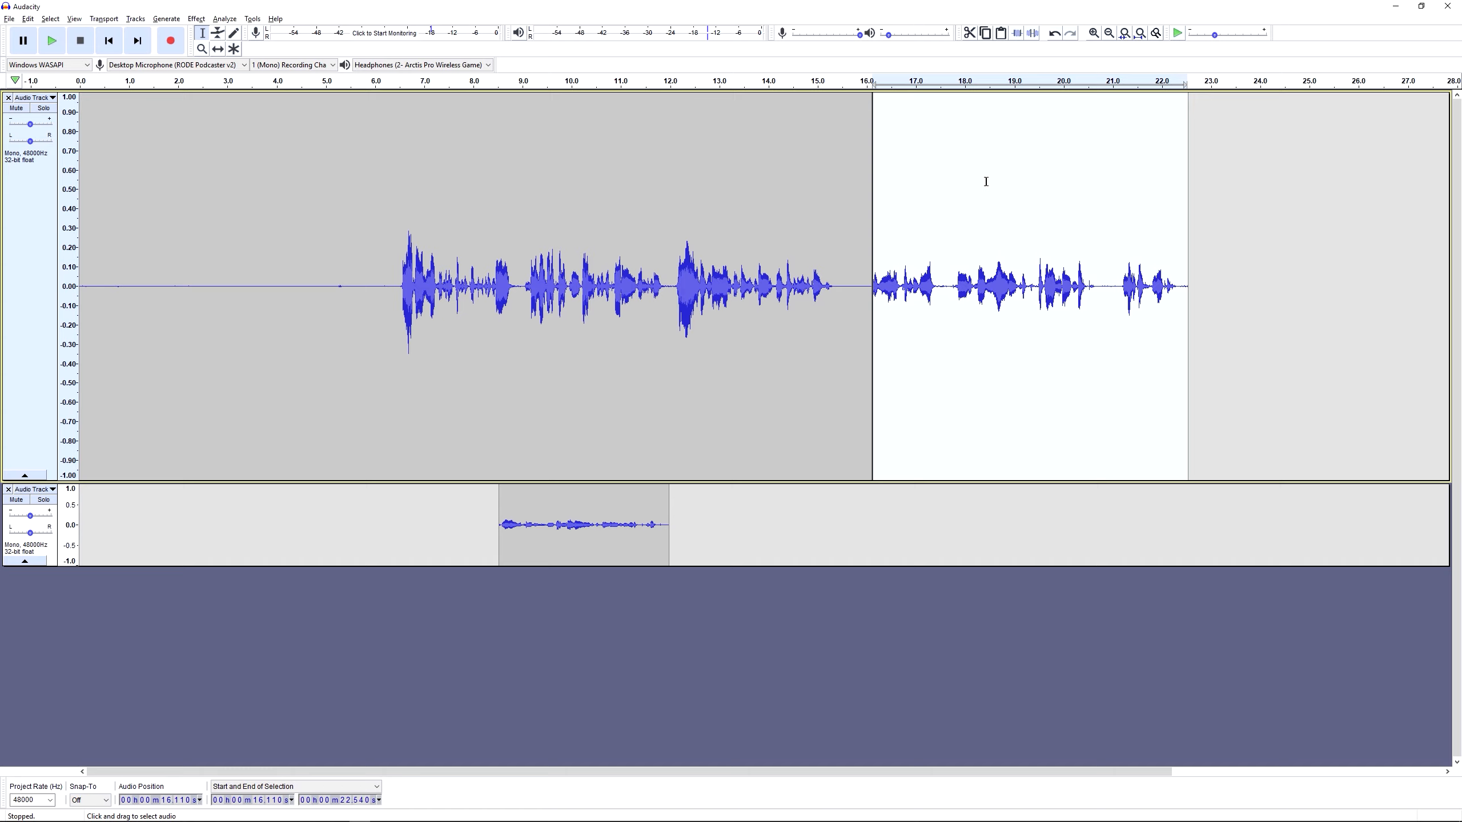
key("Delete")
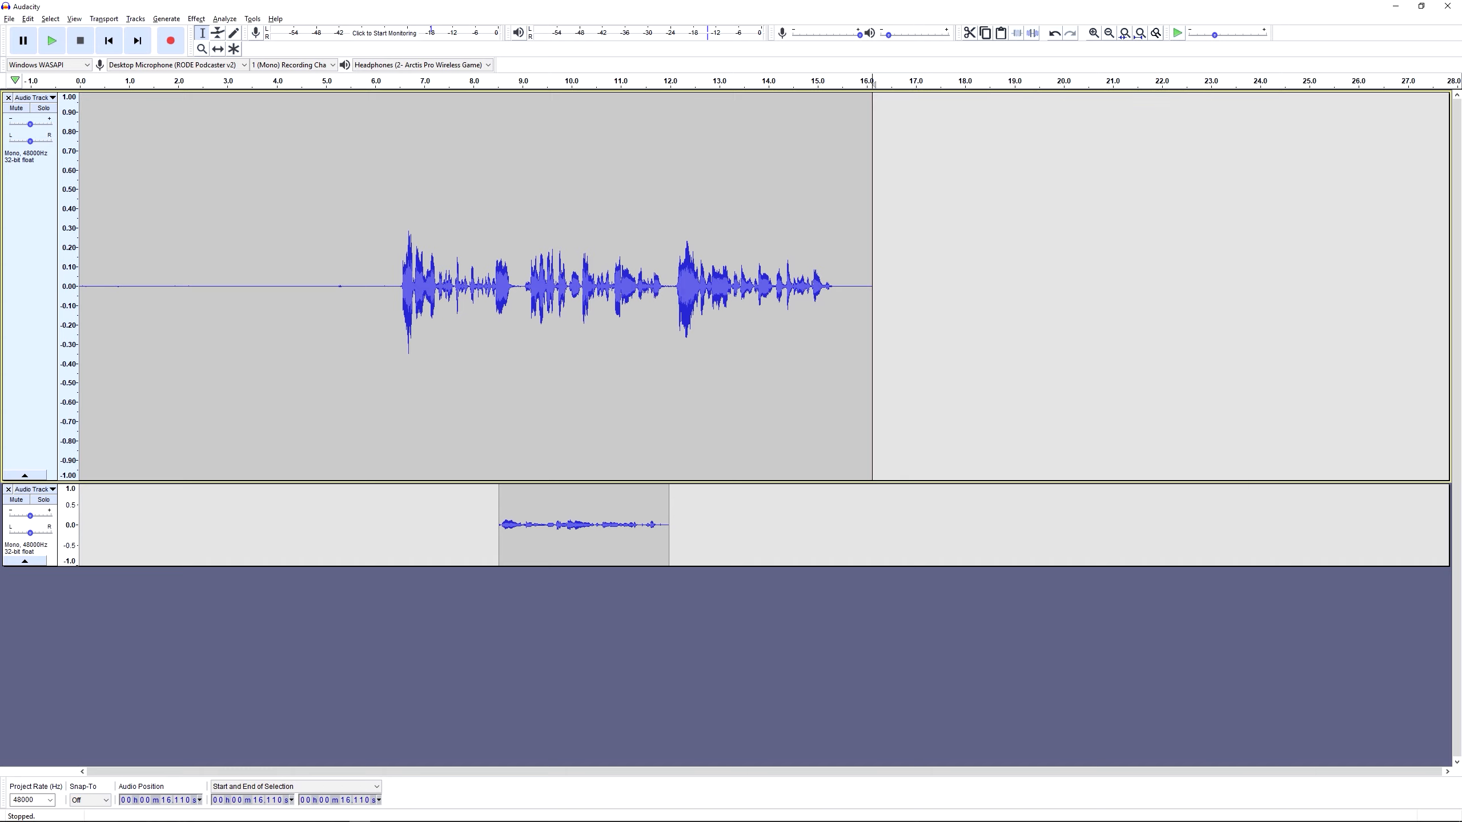
left_click(8, 489)
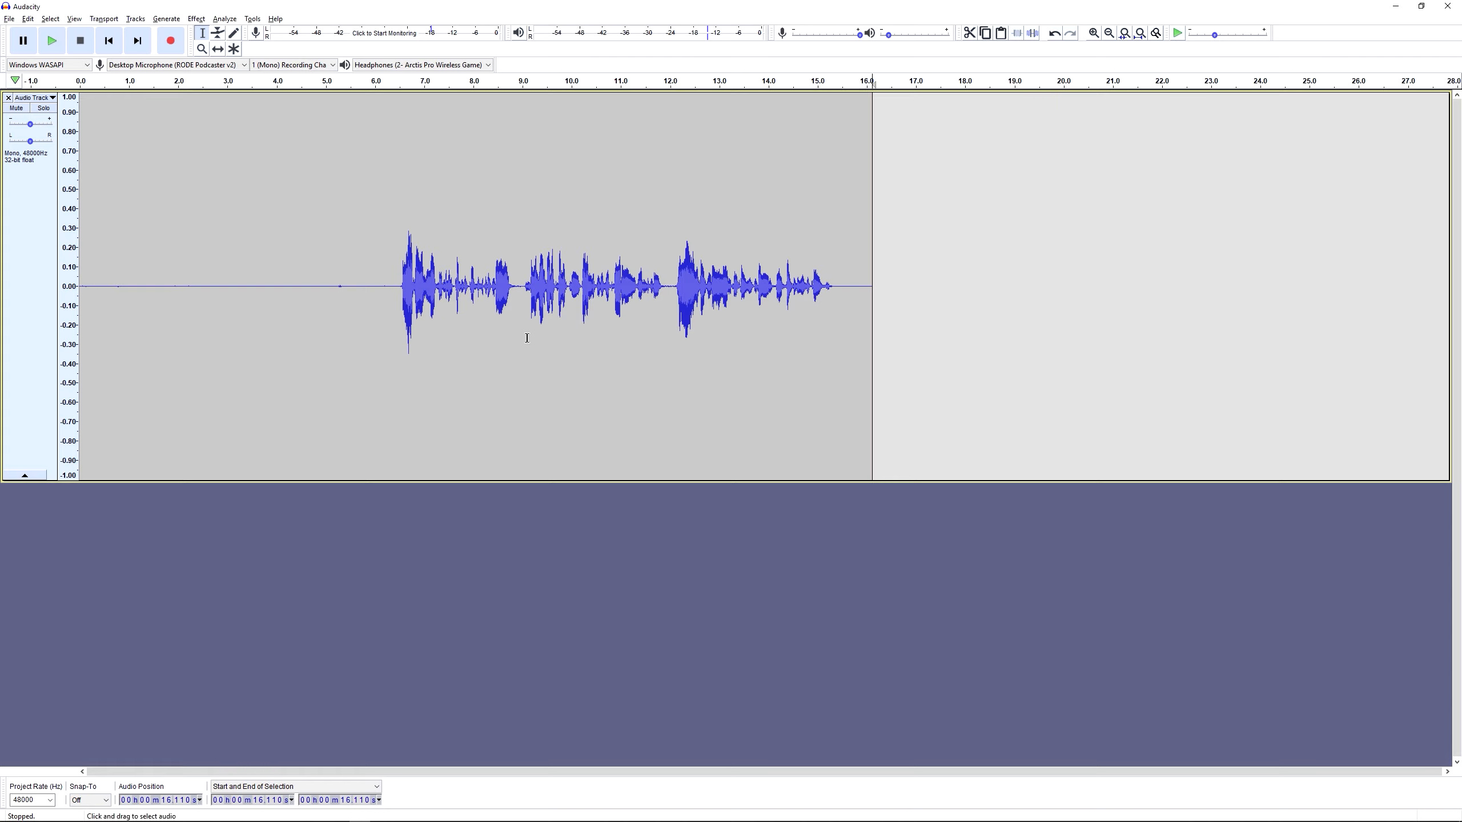
Select all the audio on the remaining track and duplicate it onto a new track.
left_click(346, 225)
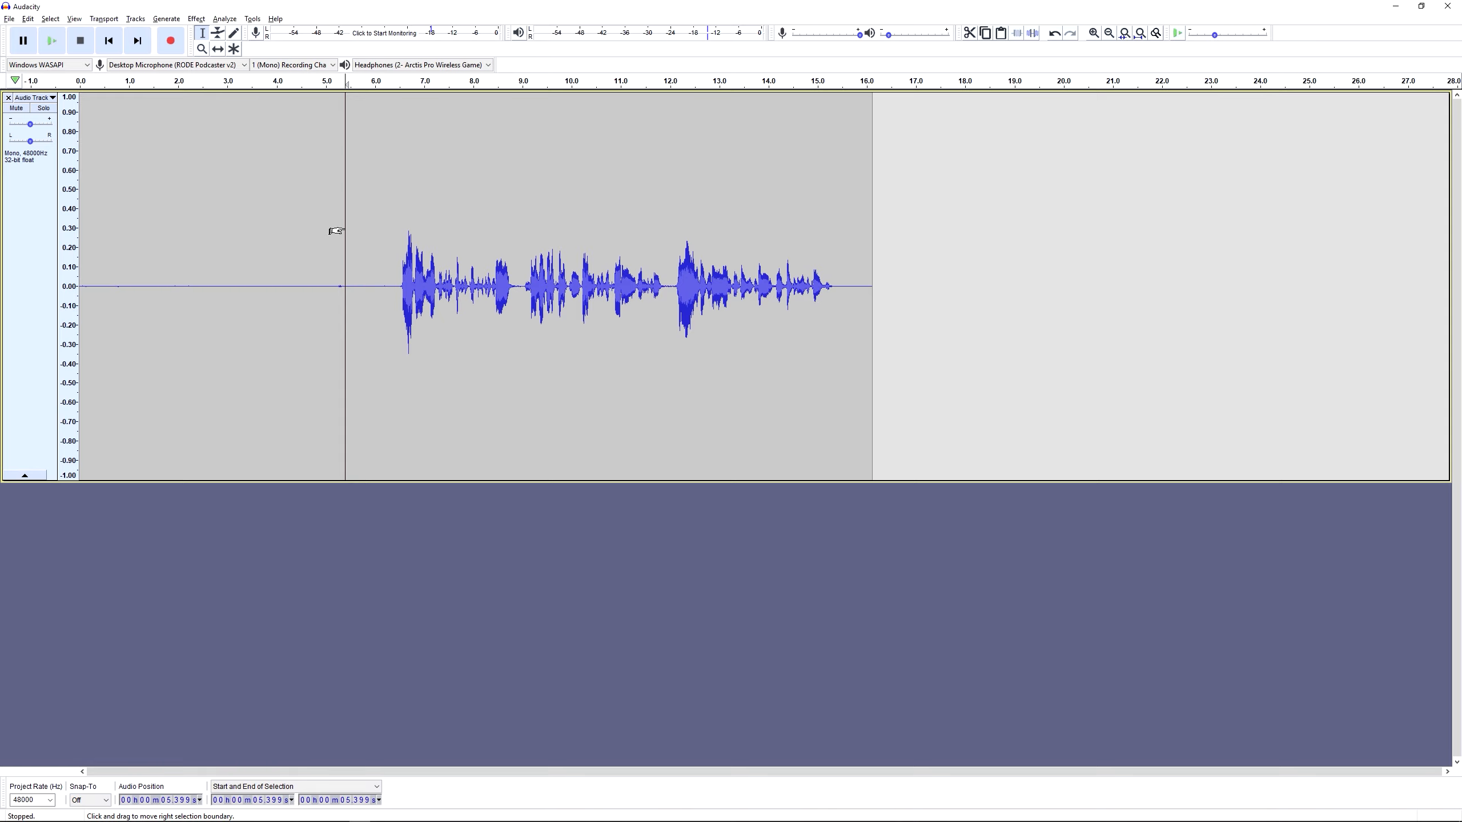
key("ctrl+a")
key("ctrl+d")
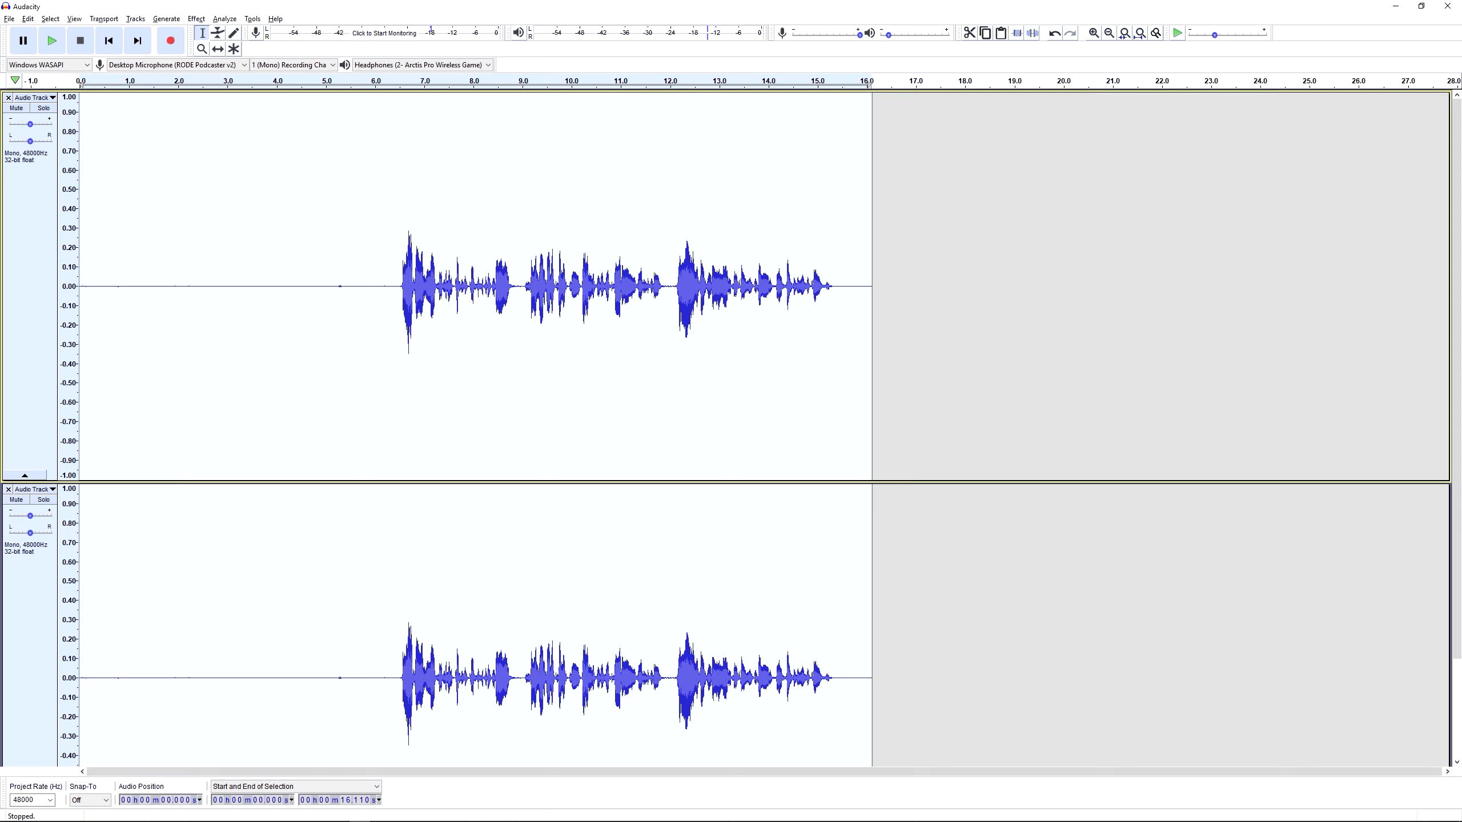
Try muting and soloing the first track, clearing each setting again.
left_click(16, 109)
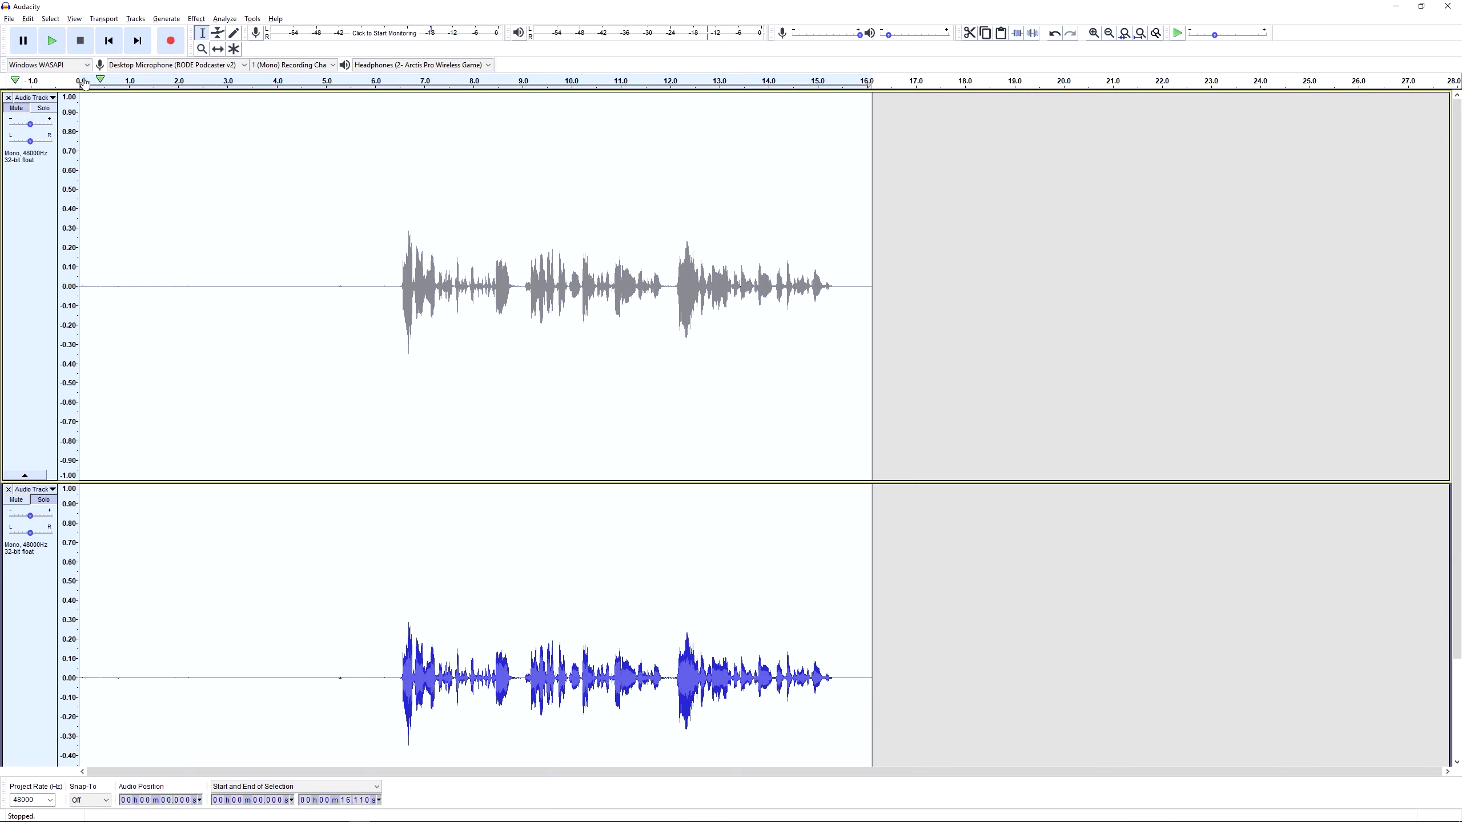
left_click(46, 109)
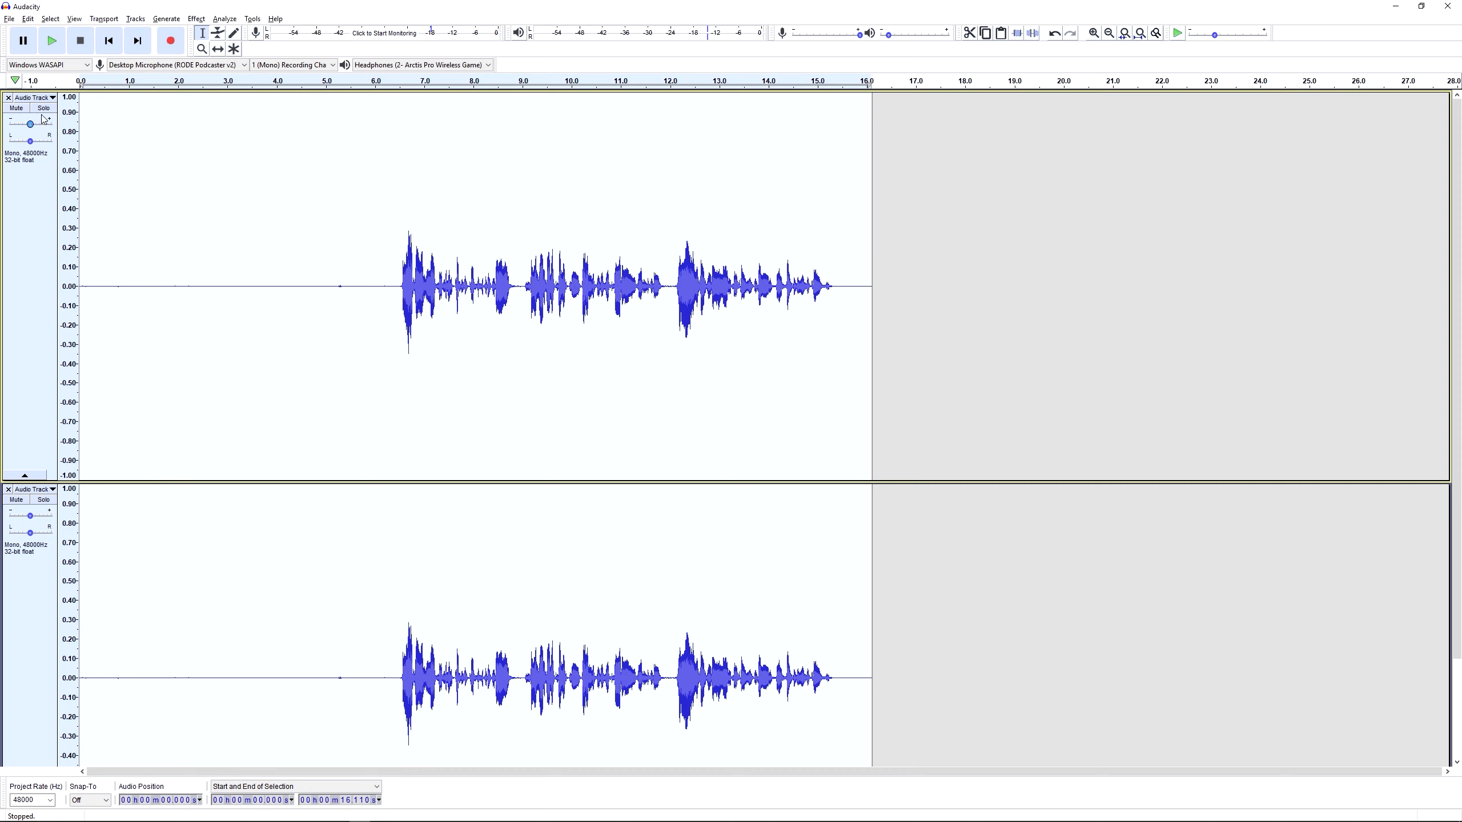
left_click(50, 111)
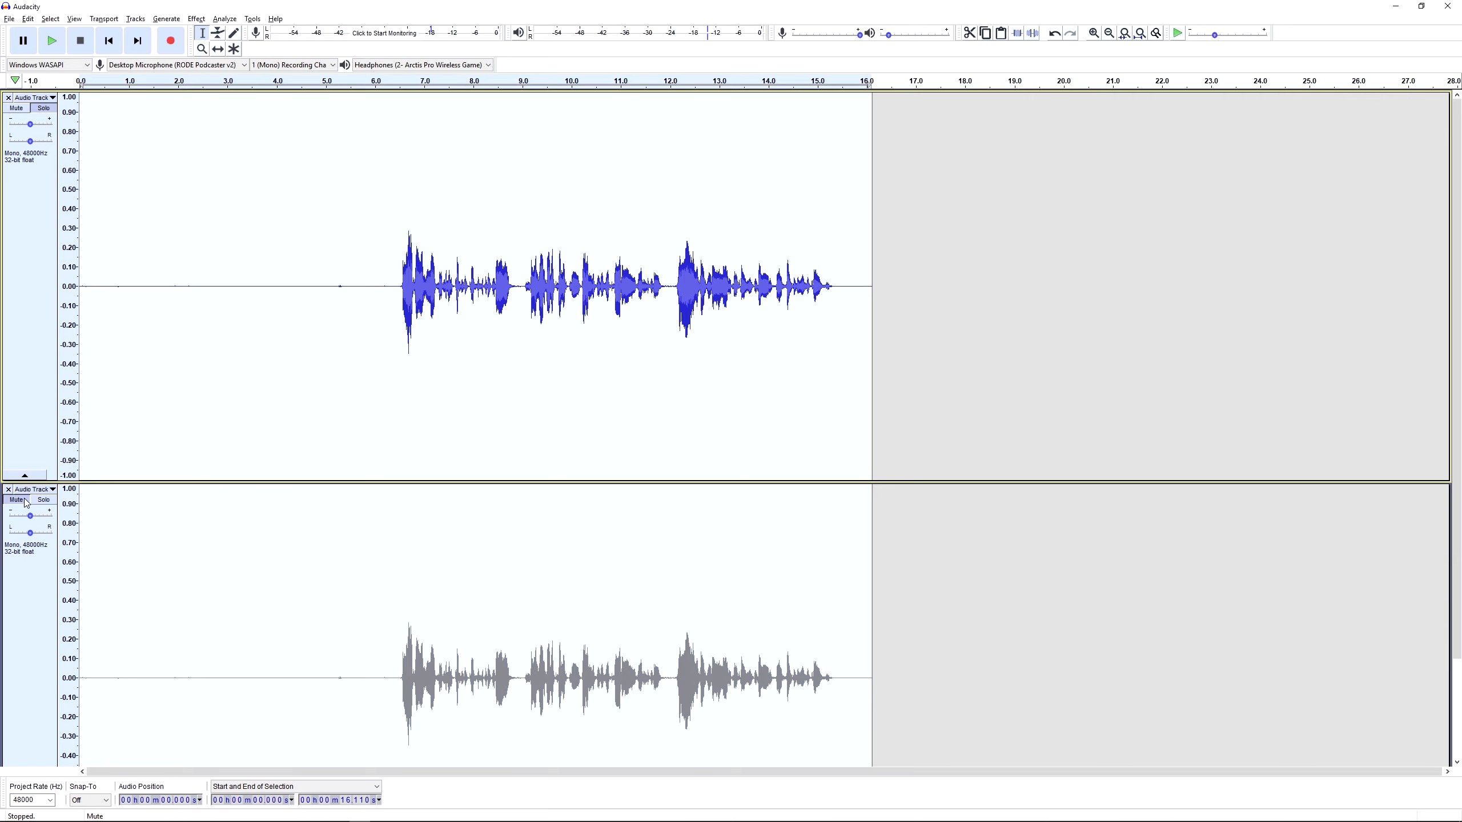
left_click(43, 108)
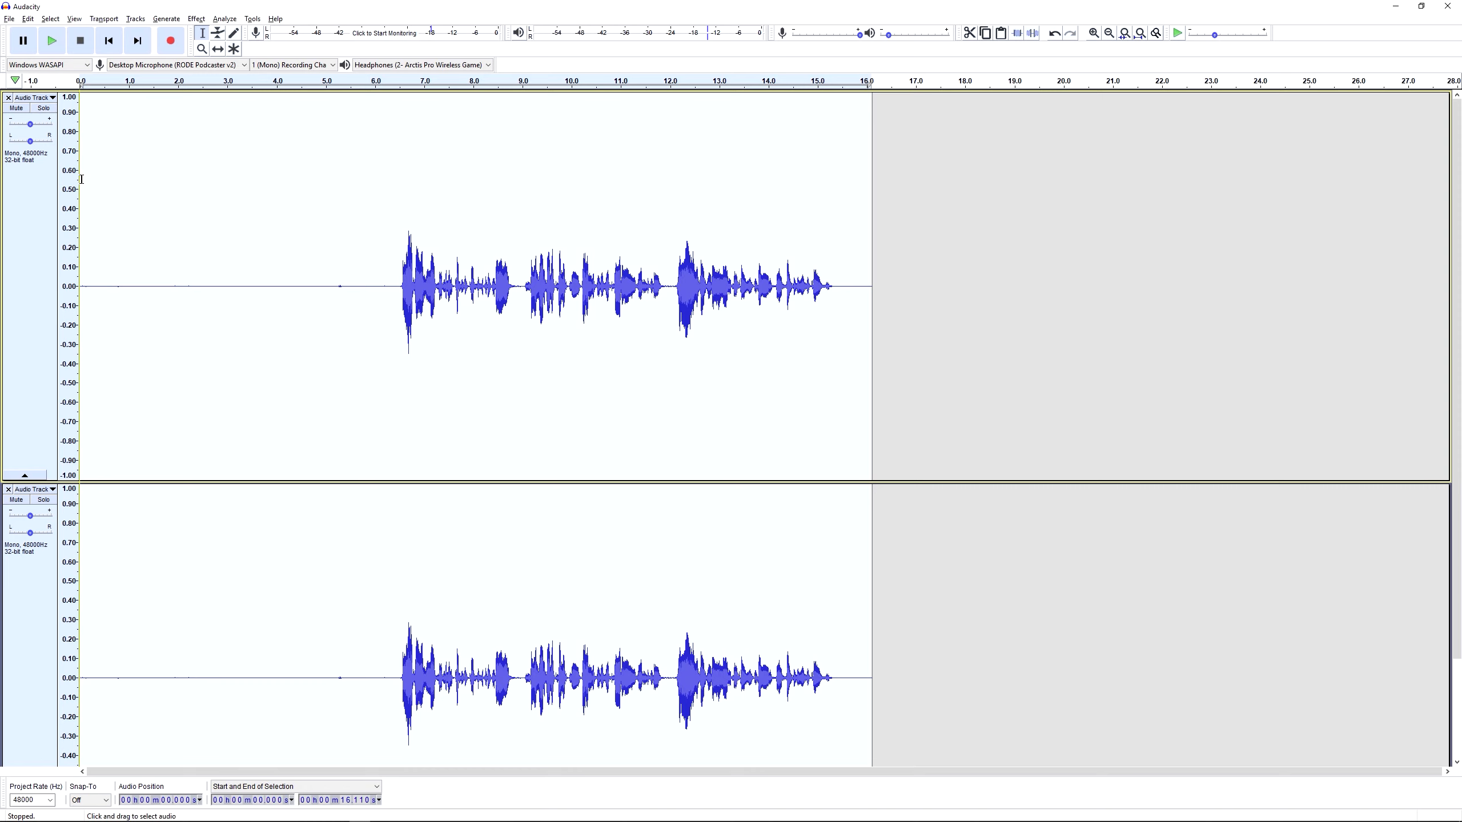
Look over the project file commands, including Import, and clear the audio selection by placing the cursor at about 5 s on the first track.
left_click(10, 19)
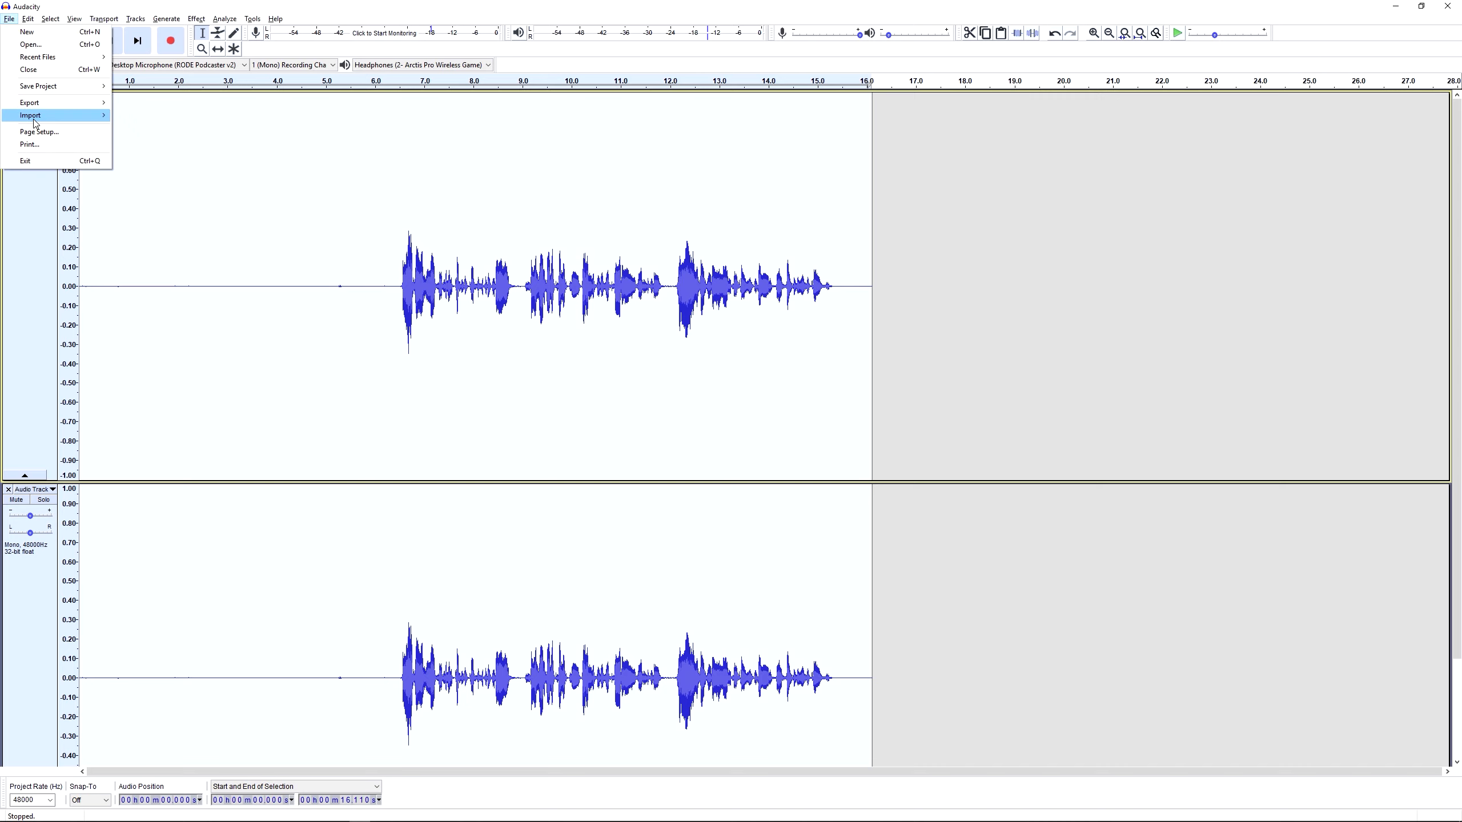
mouse_move(33, 118)
left_click(325, 179)
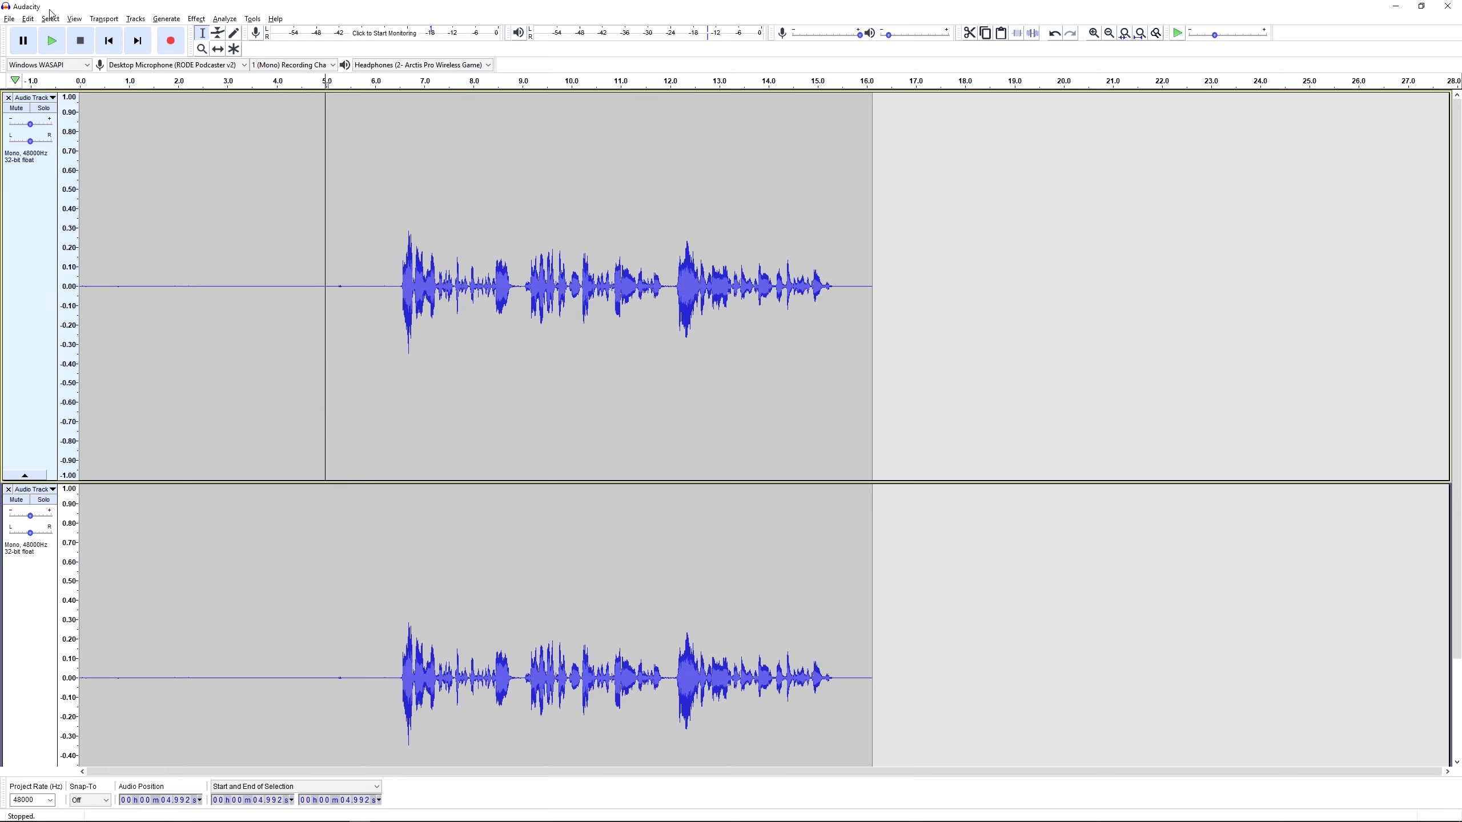
Look over the project saving options and open the Save Project dialog, closing it without saving.
left_click(9, 20)
mouse_move(39, 86)
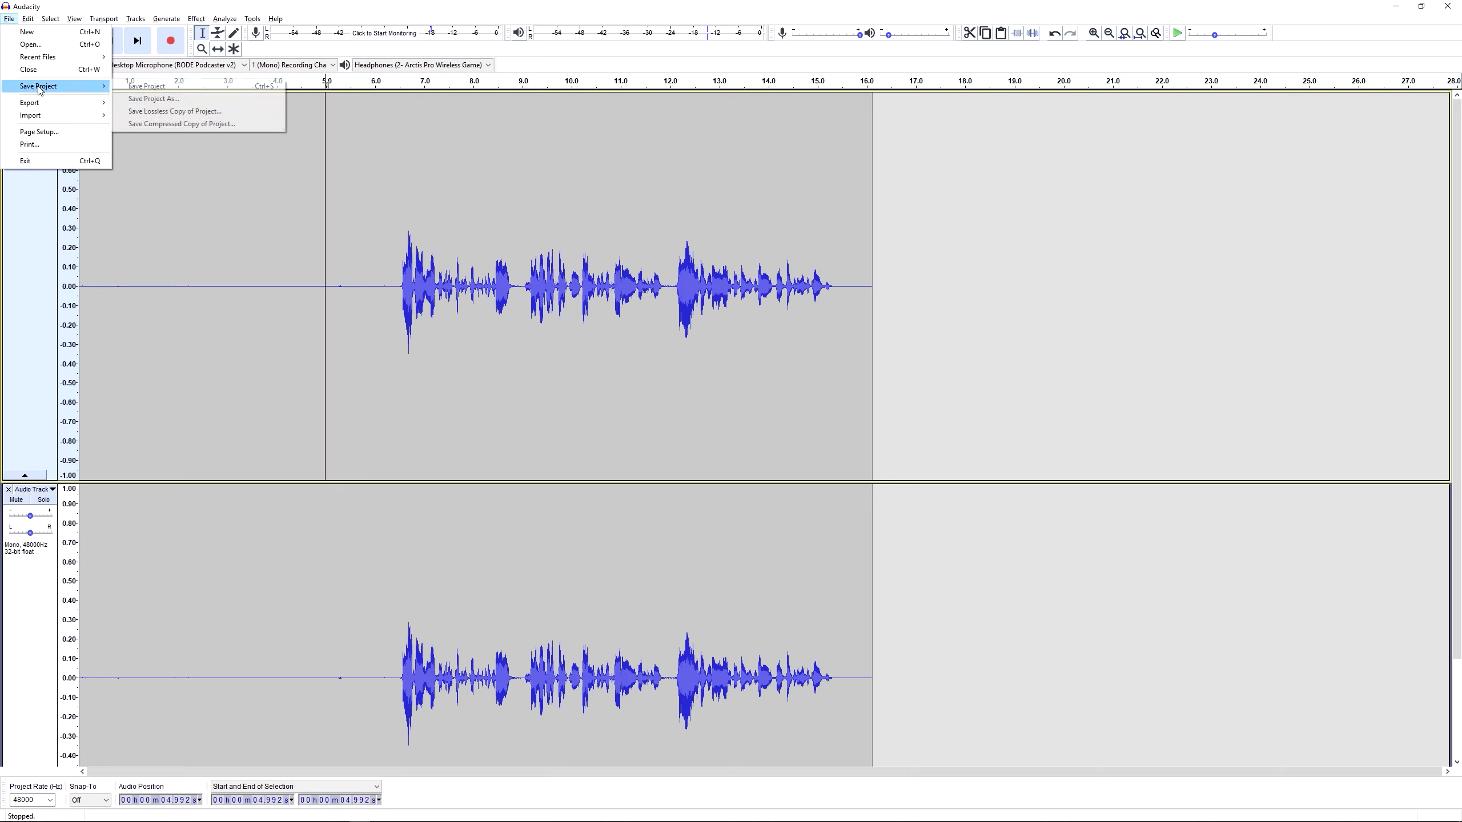
left_click(253, 242)
key("ctrl+s")
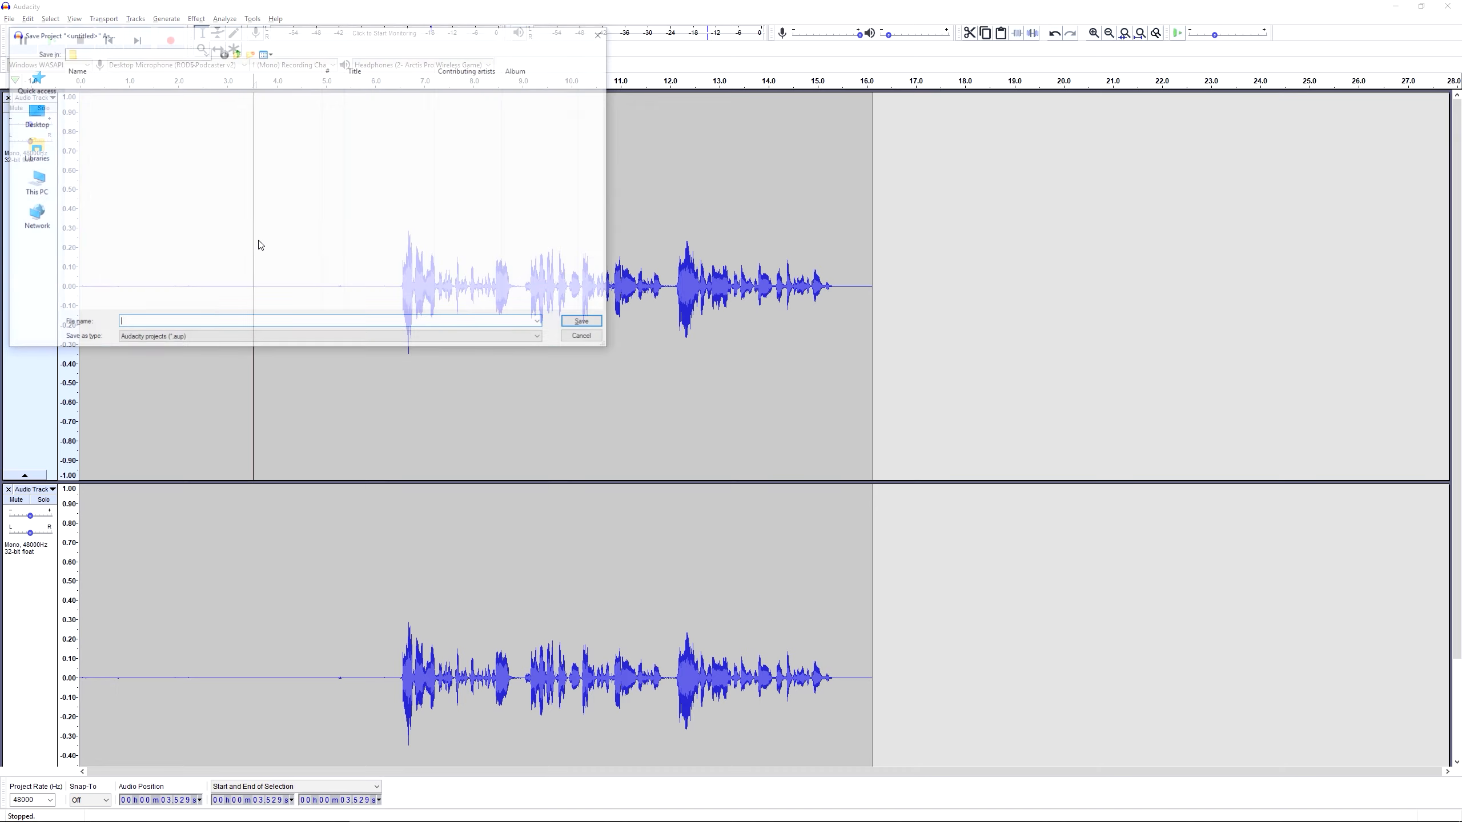
left_click(603, 34)
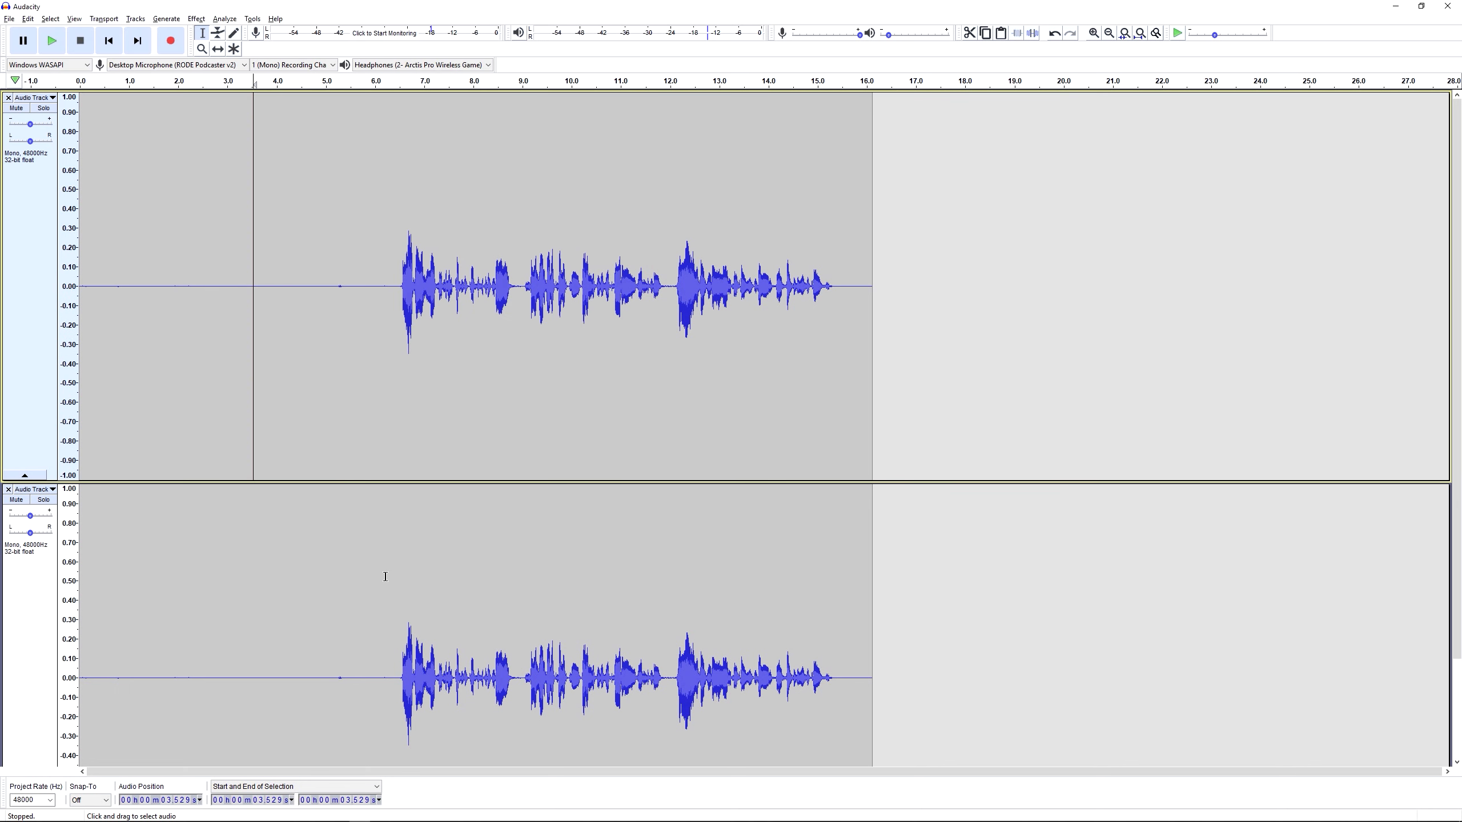
Place the cursor at about 4.4 s on the first track, and undo and redo the track duplication.
left_click(295, 226)
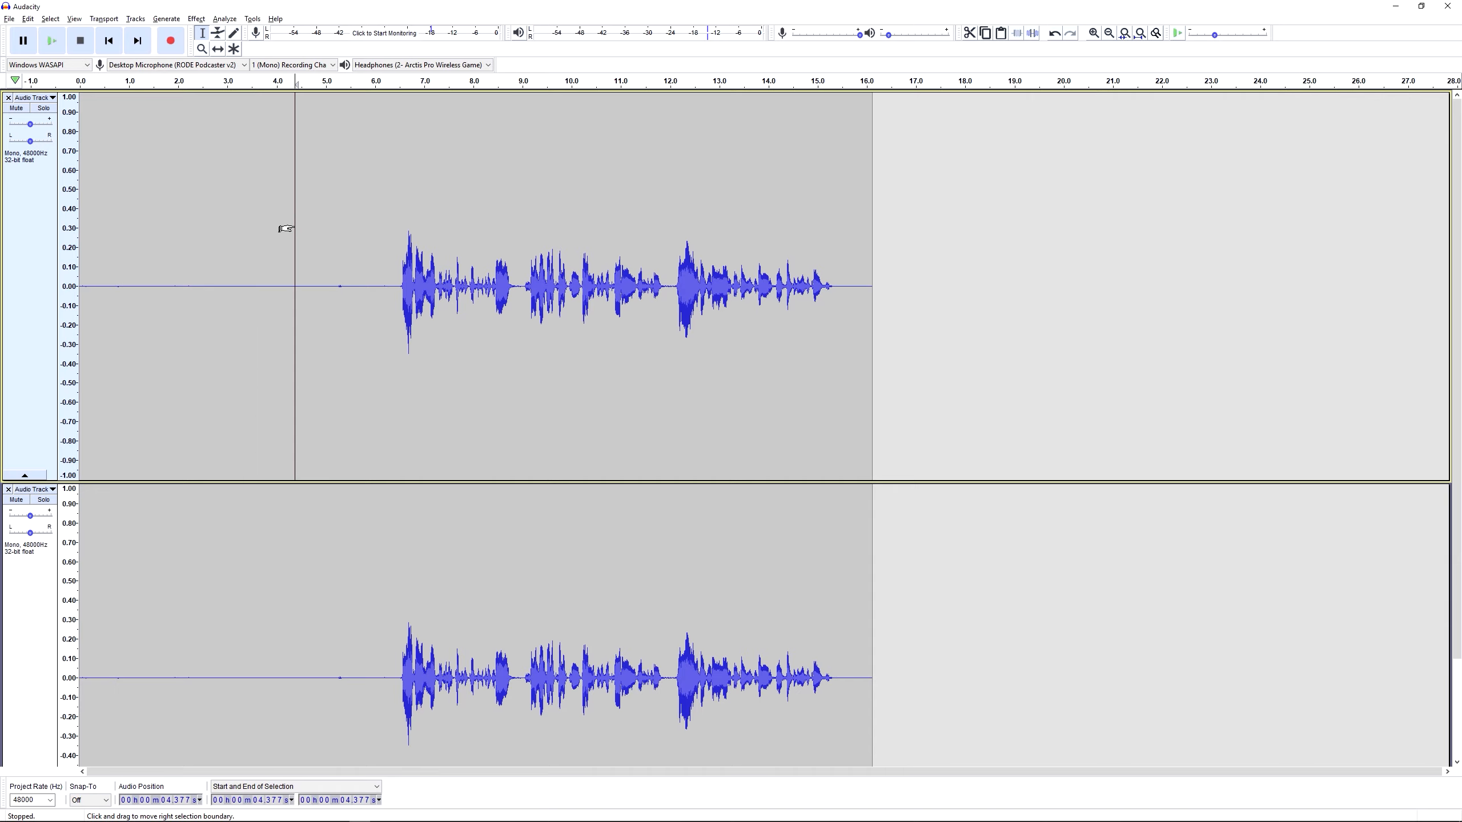
key("ctrl+z")
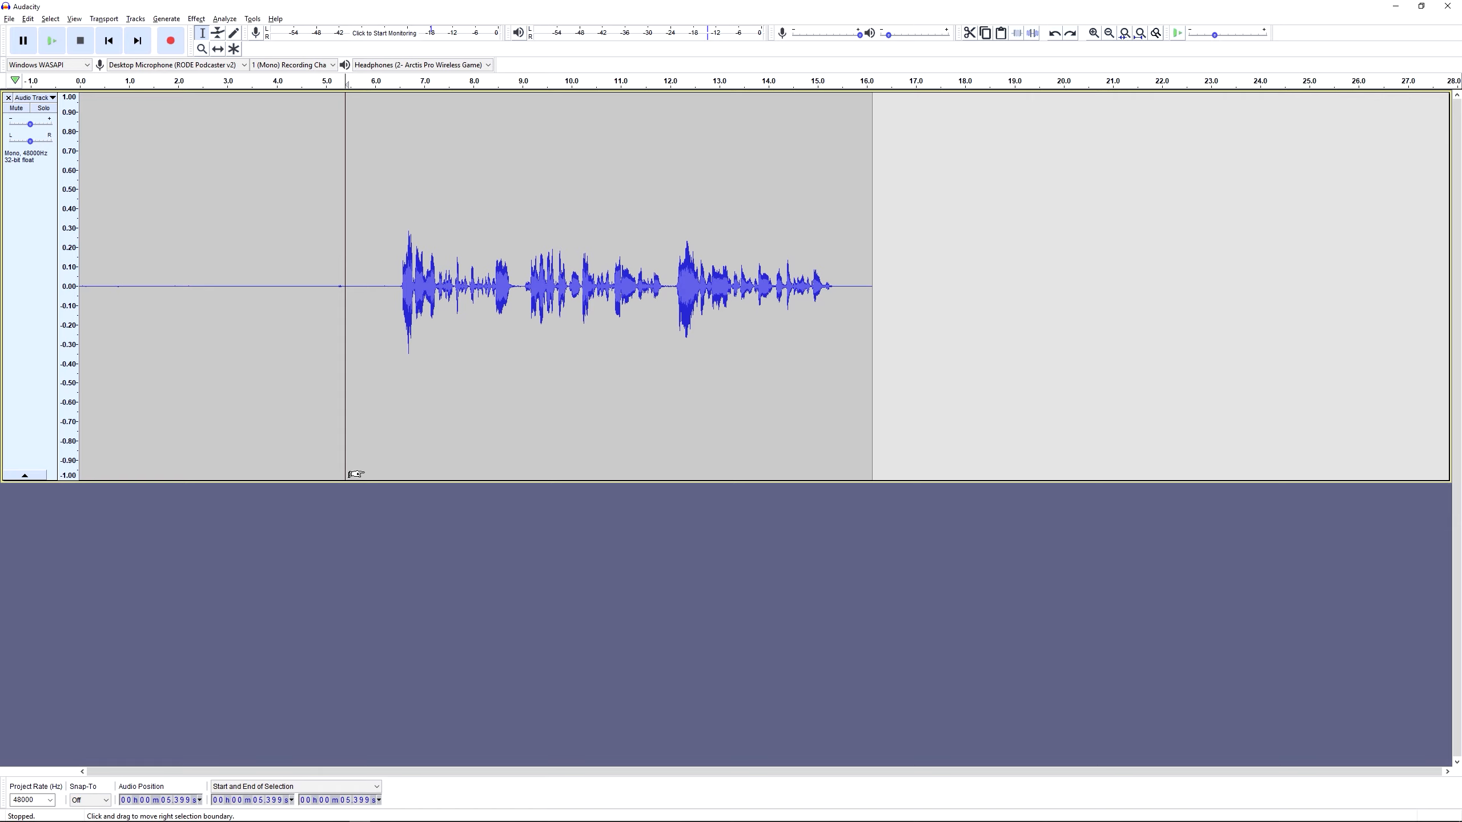
key("ctrl+y")
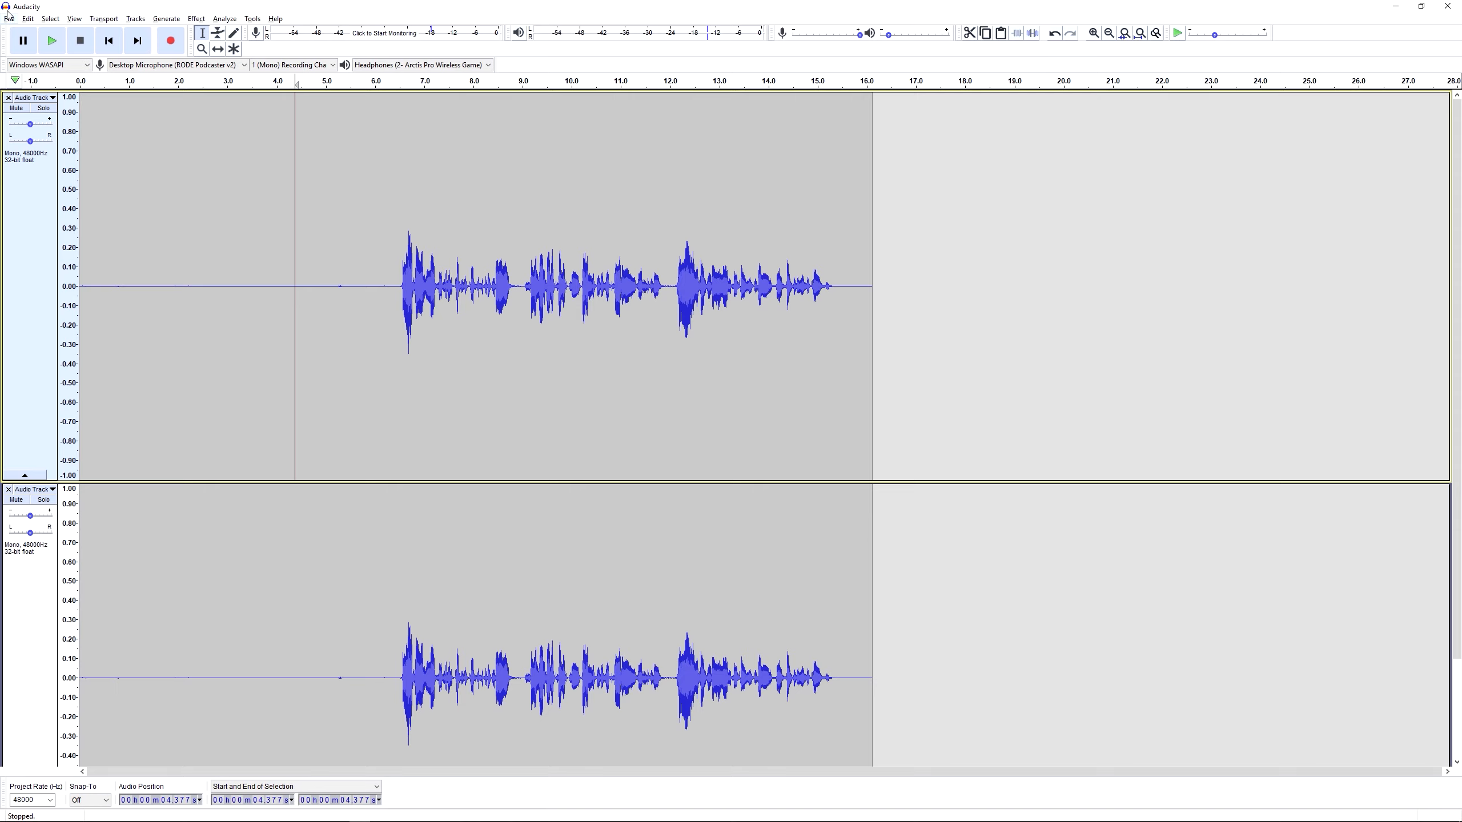
Open the project's History window, enlarge it to show every action, and move it clear of the track controls.
left_click(28, 21)
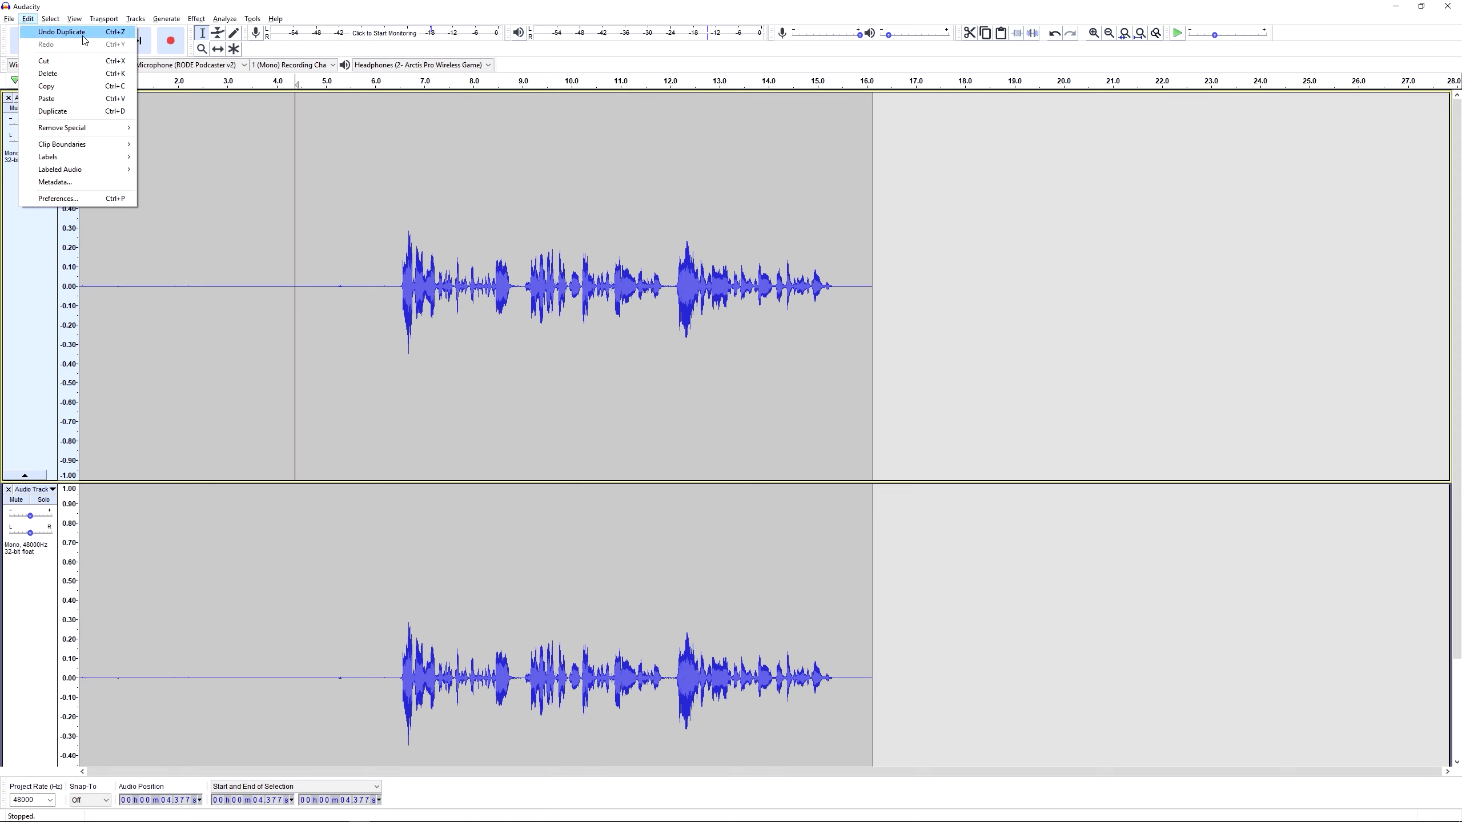
mouse_move(75, 22)
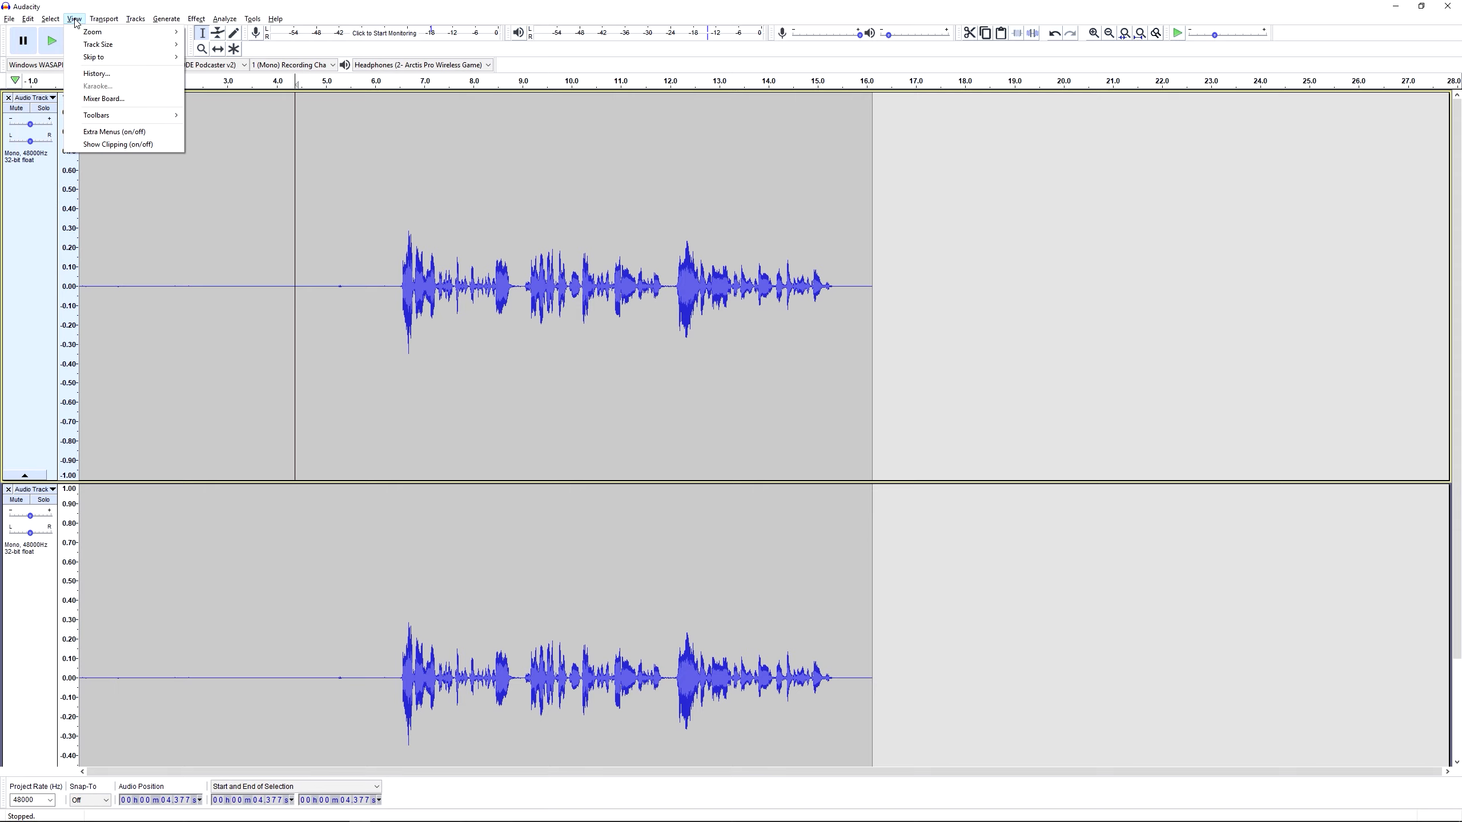
left_click(92, 73)
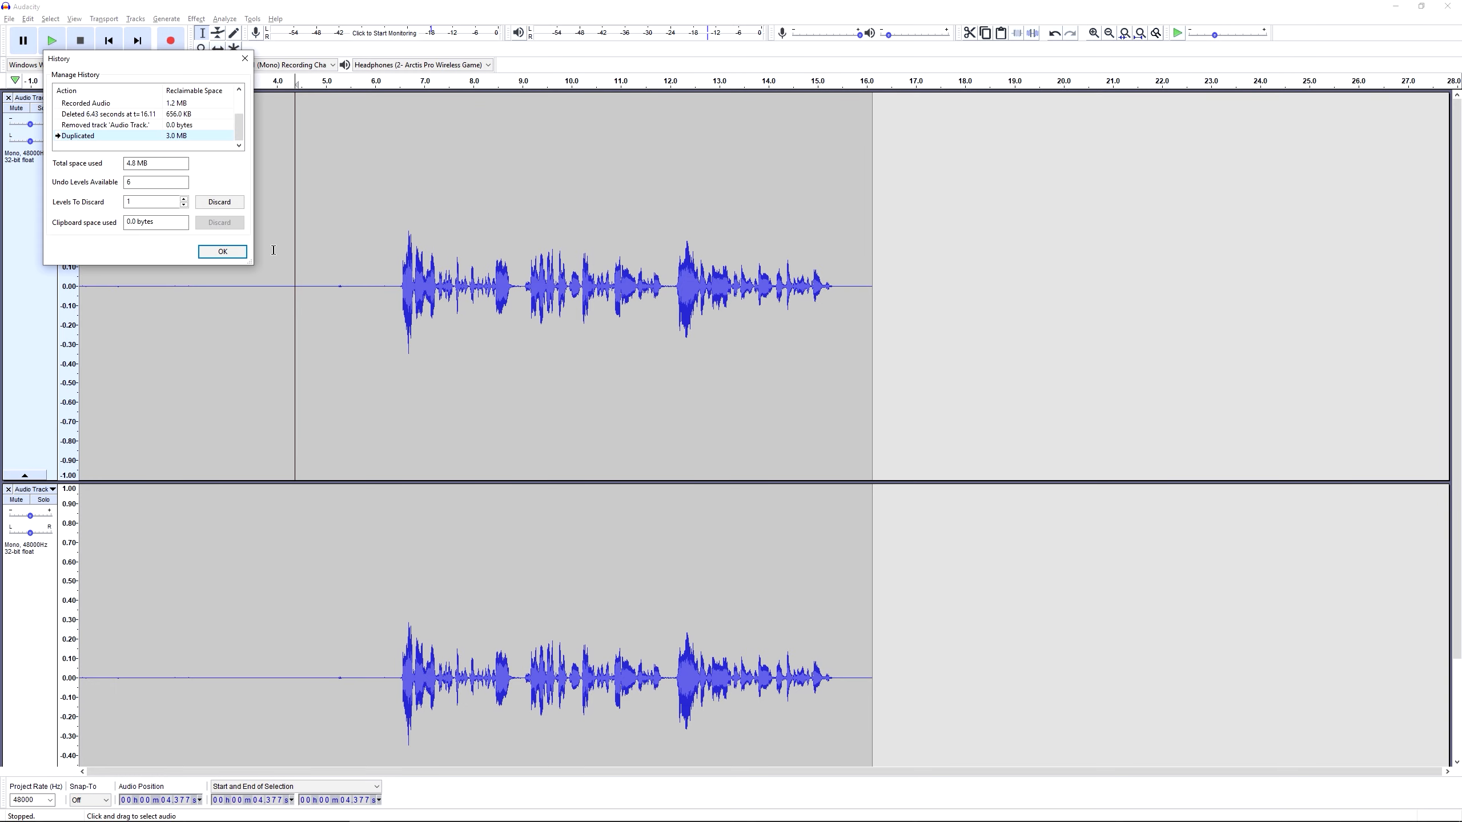
left_click_drag(251, 263, 922, 605)
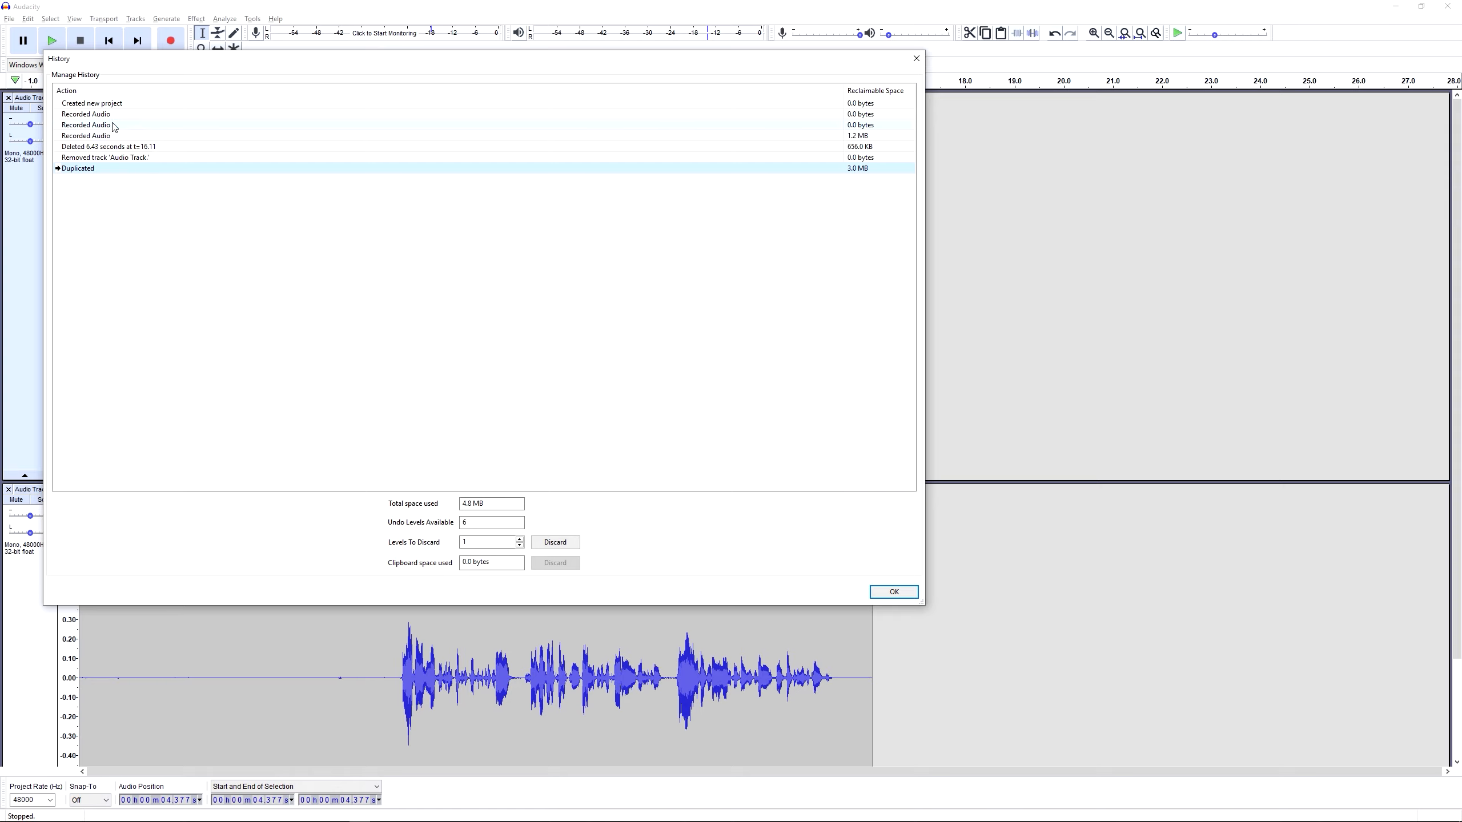
left_click_drag(158, 59, 566, 79)
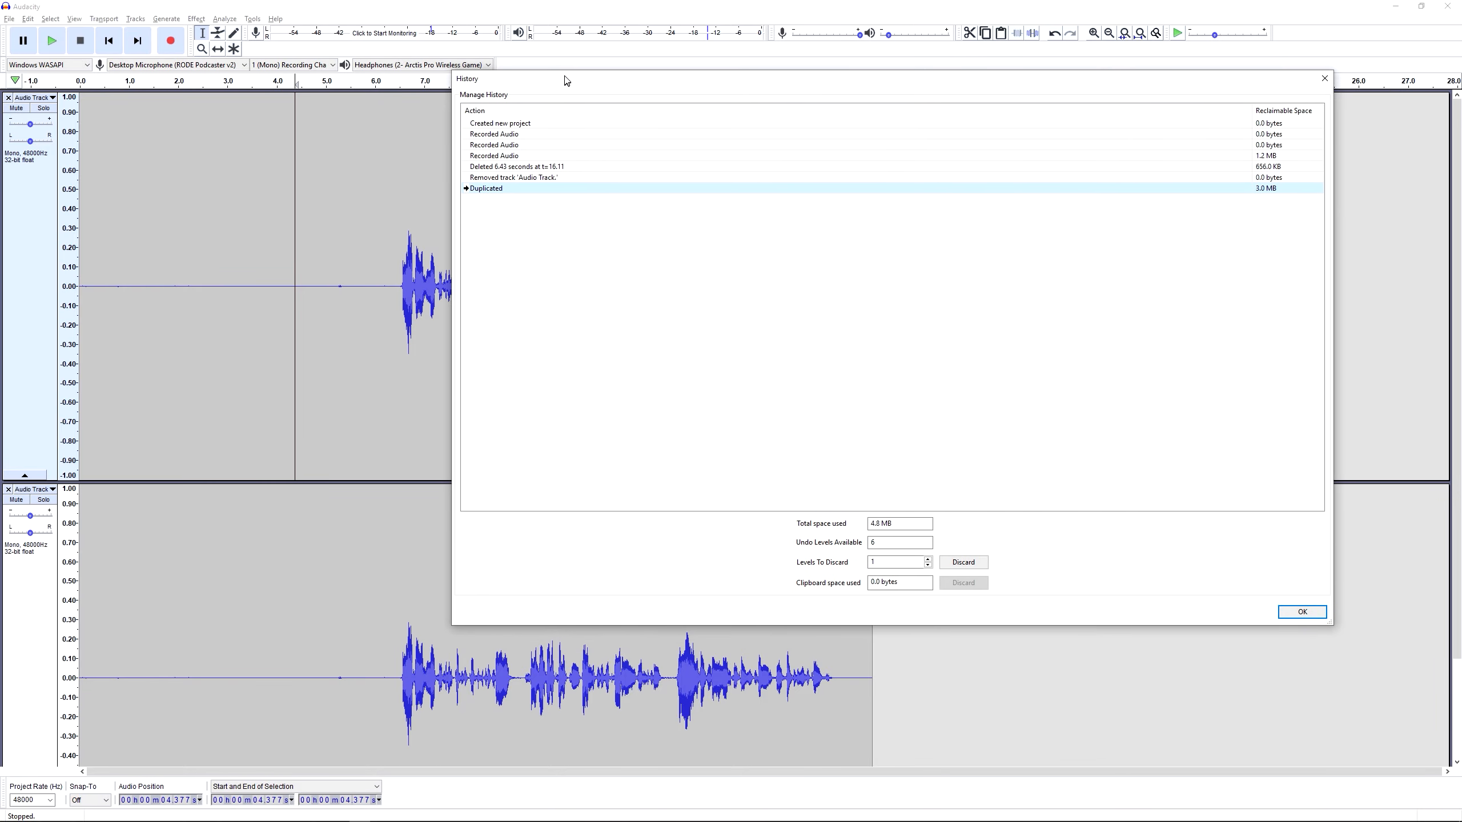
Try reverting the project to the first Recorded Audio state twice, restoring the Duplicated state each time, and close the history.
left_click(503, 135)
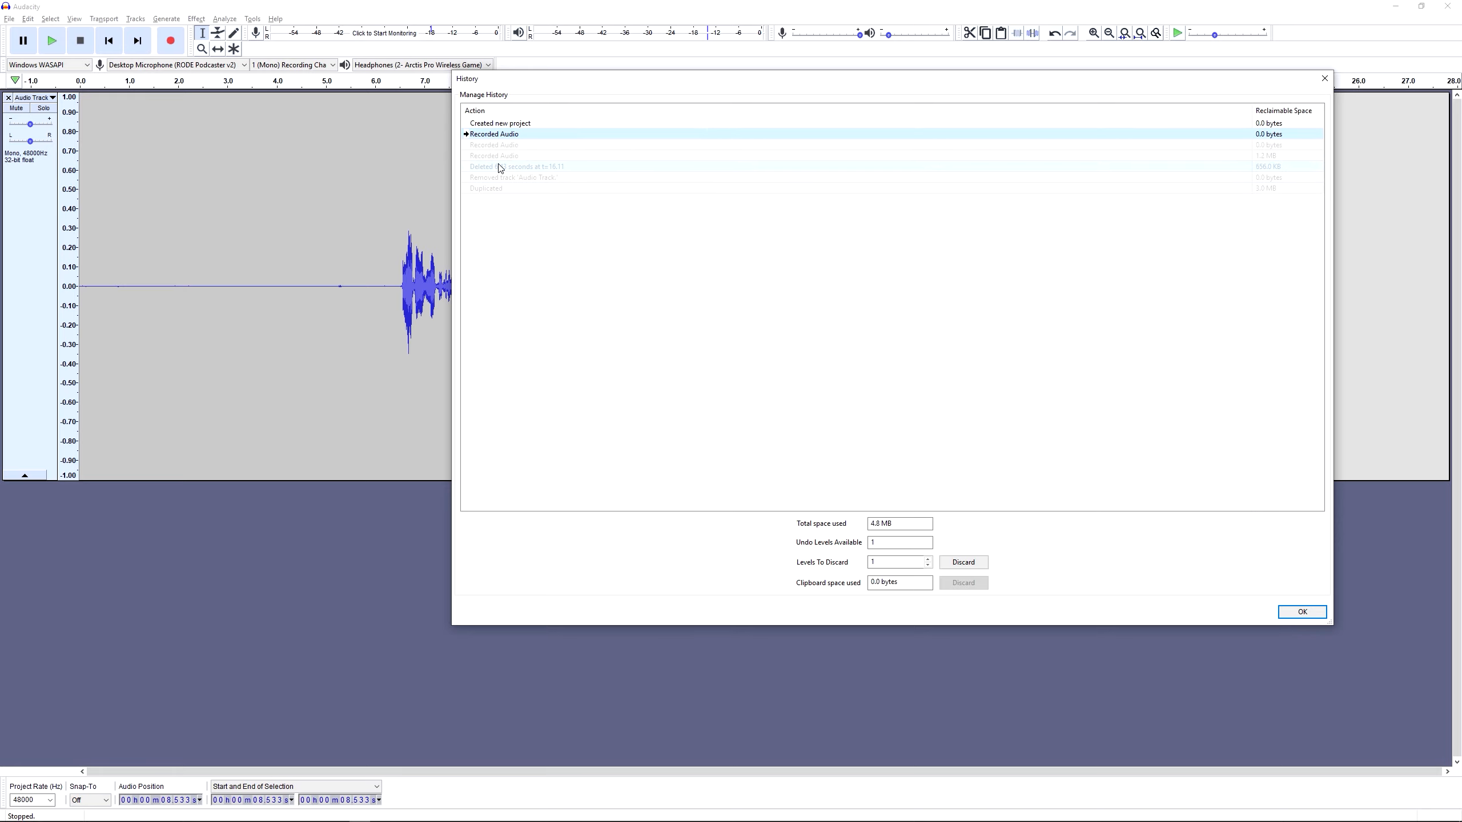
left_click(532, 191)
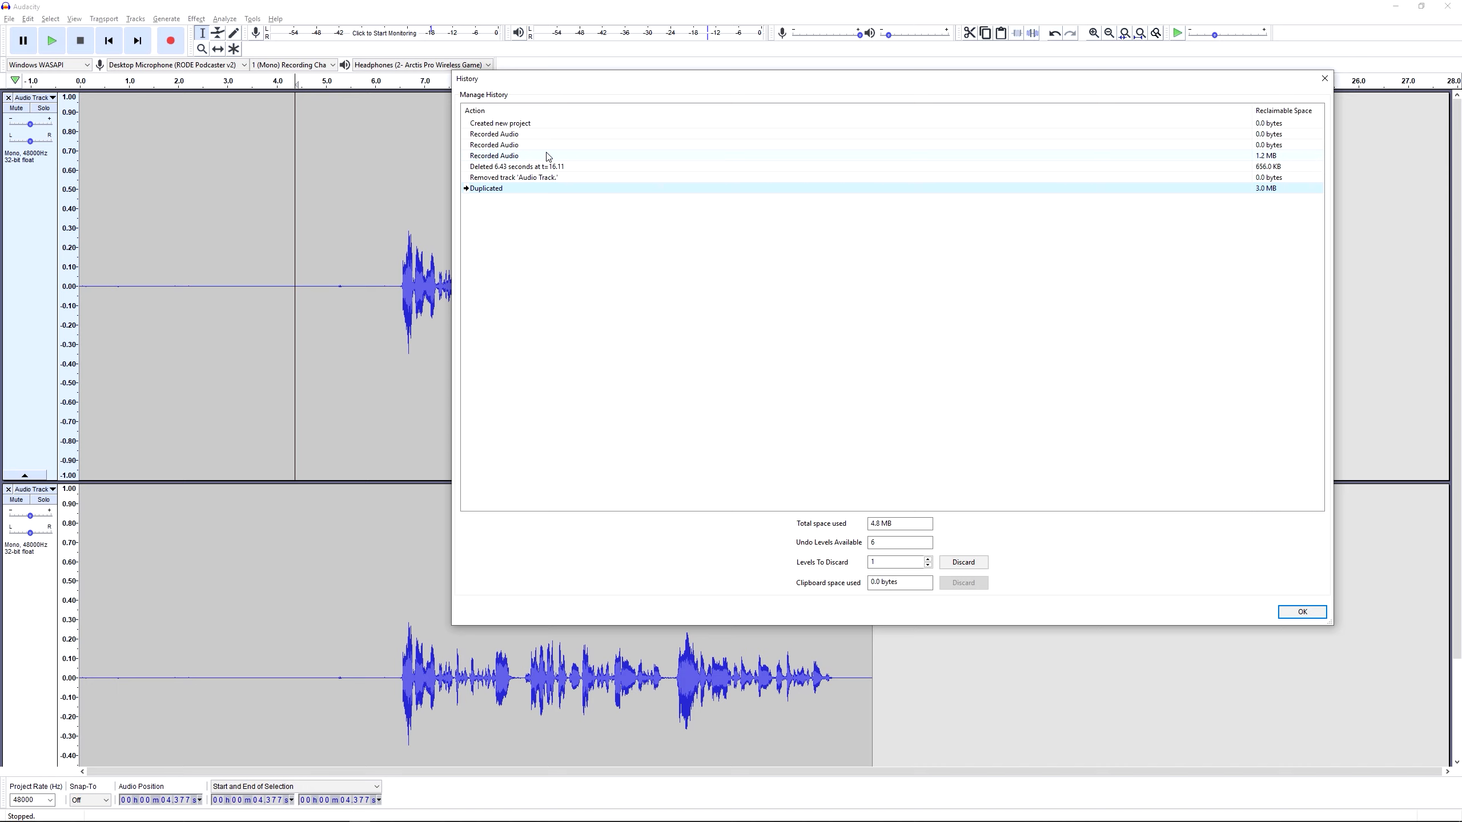
left_click(529, 135)
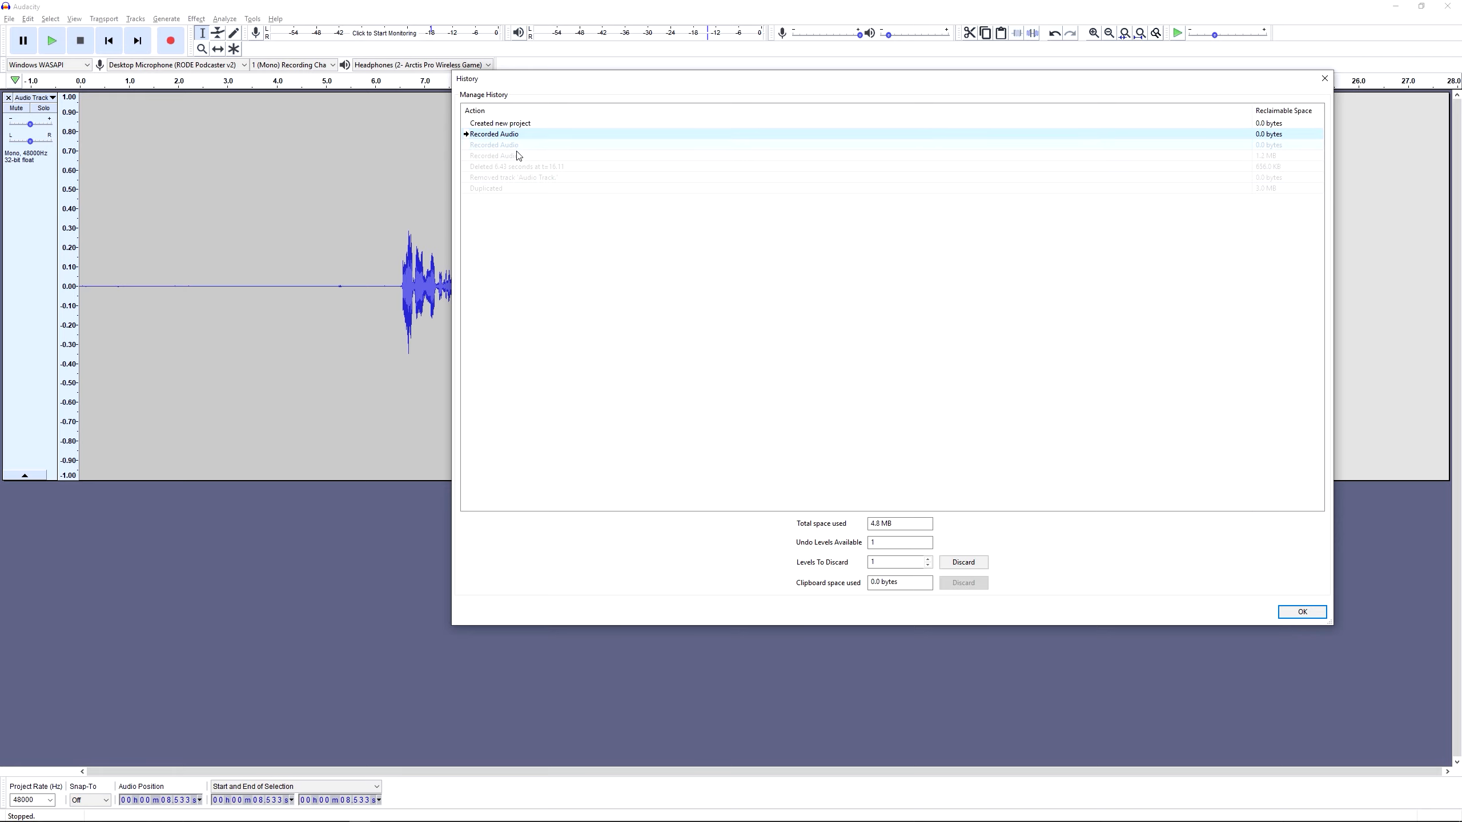
left_click(523, 190)
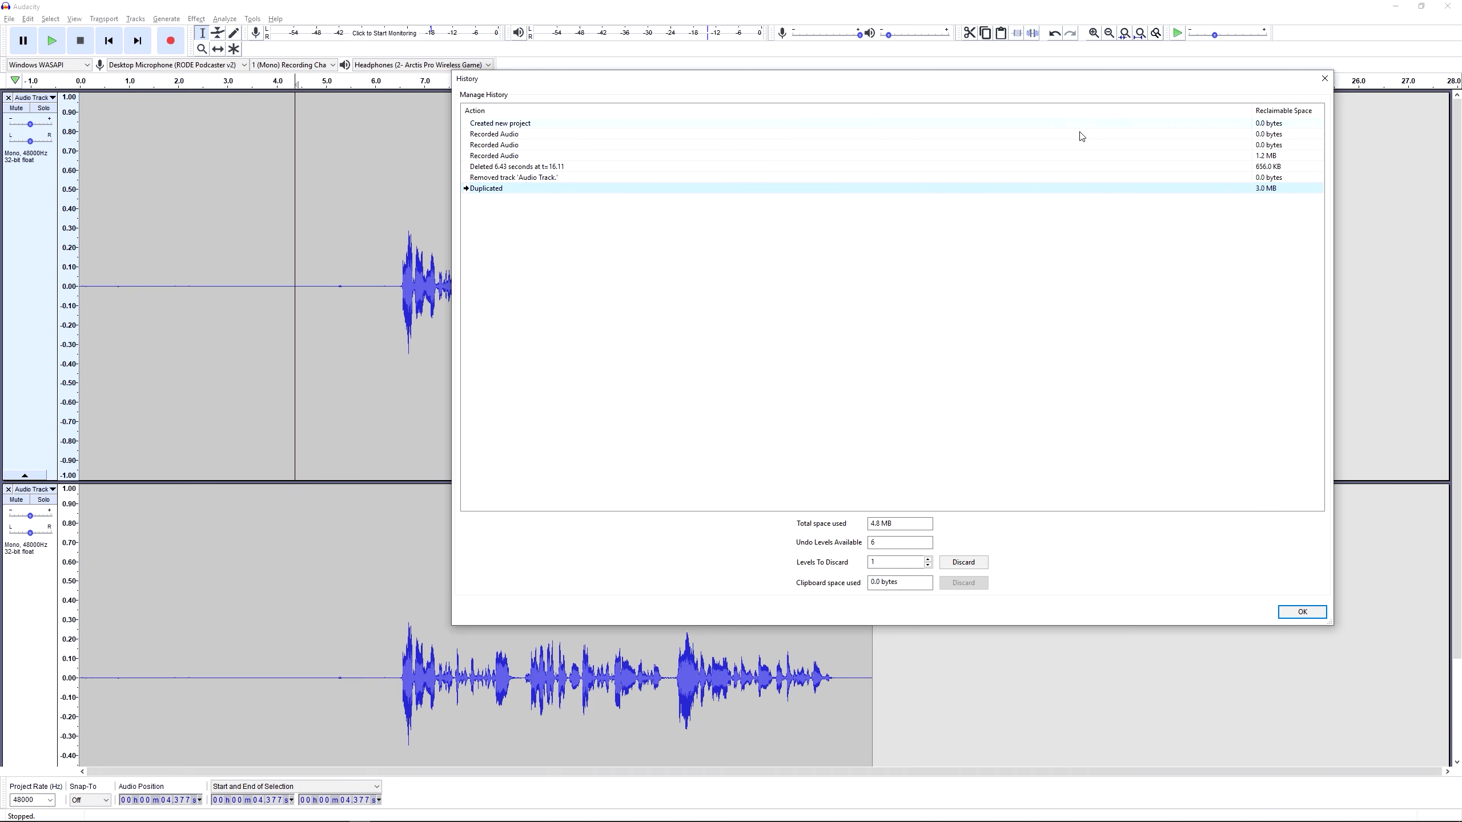
left_click(1322, 80)
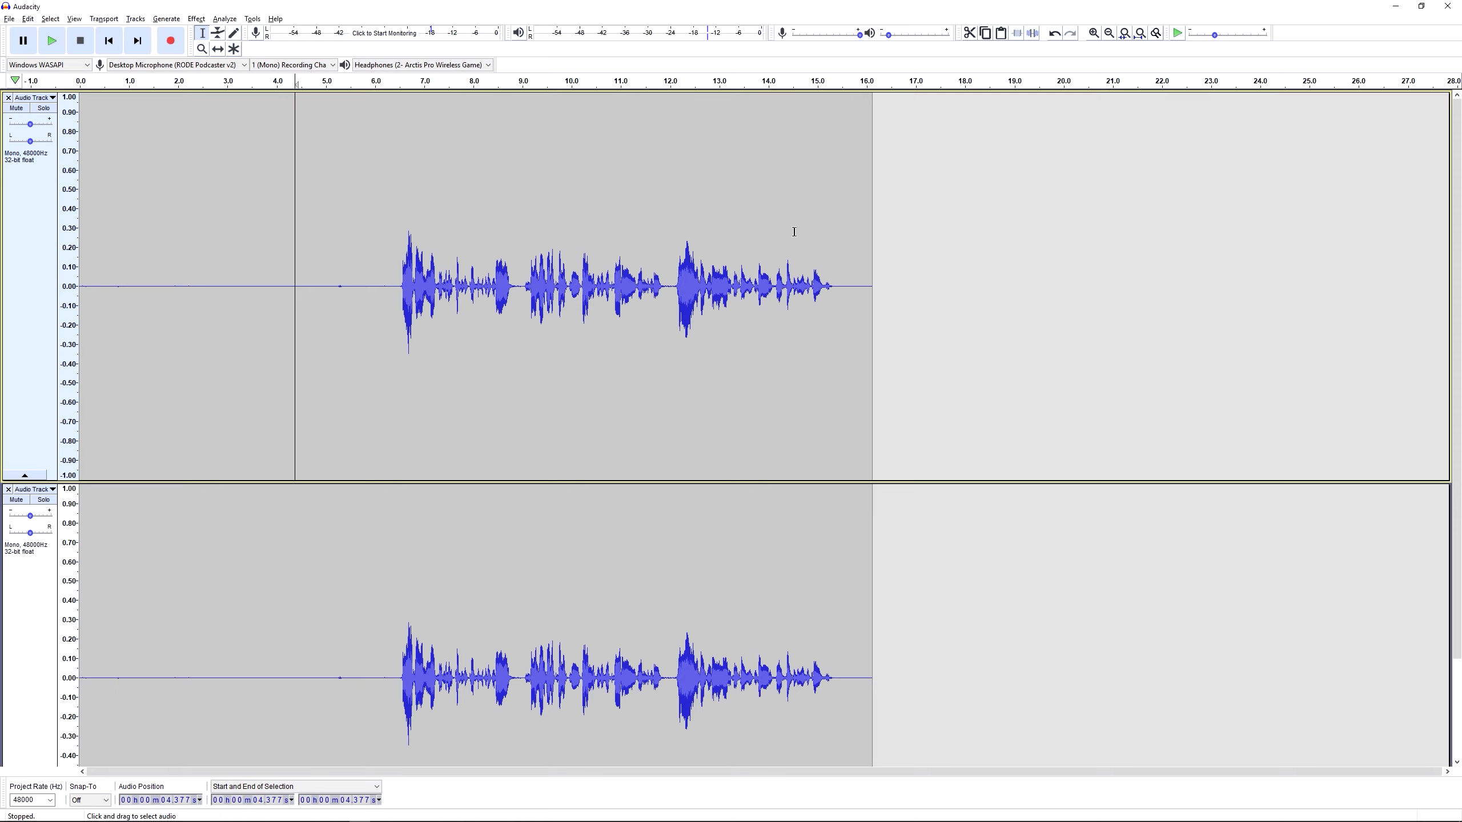